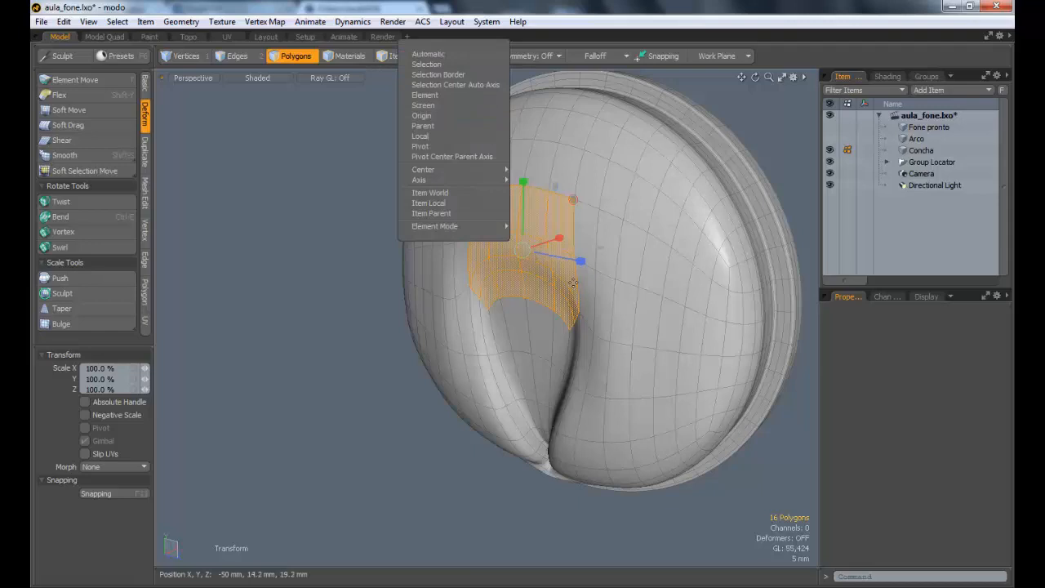
Step: Set the action center to Selection, flatten the selected patch above the Concha's groove by scaling Z to 0%, and clear the selection
click(434, 66)
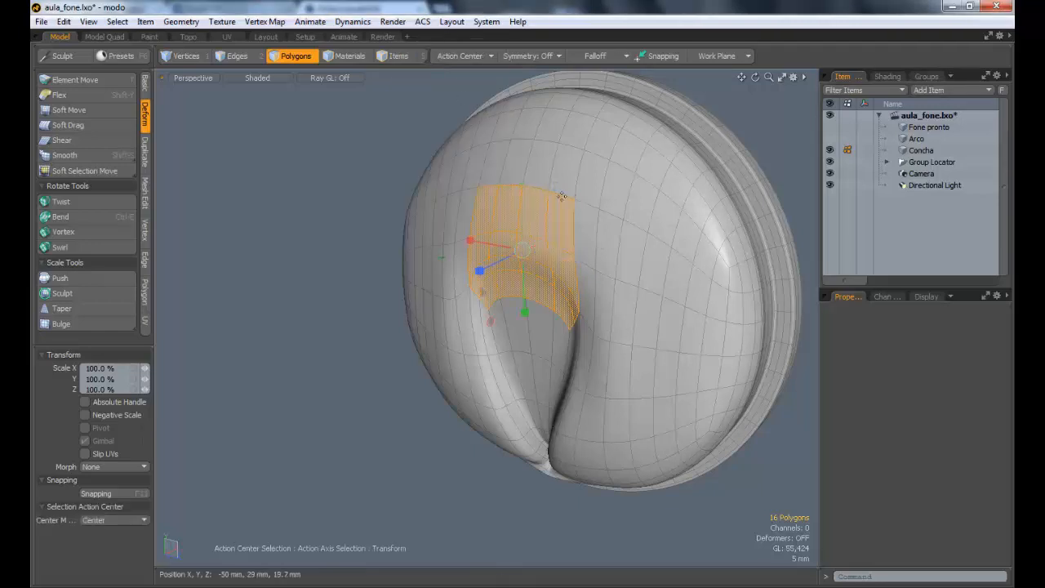
alt+drag(532, 234, 508, 238)
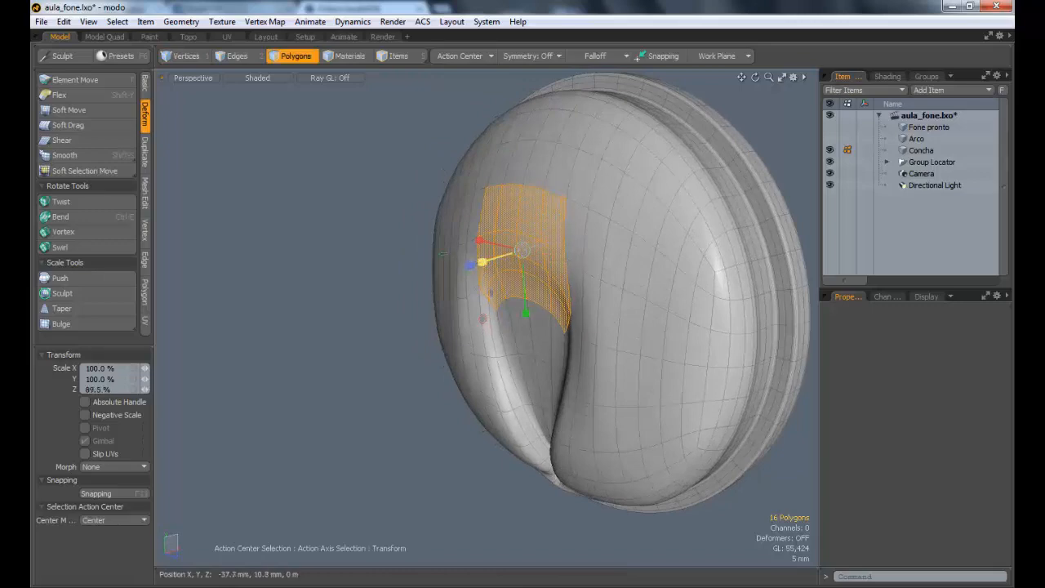
drag(514, 252, 520, 251)
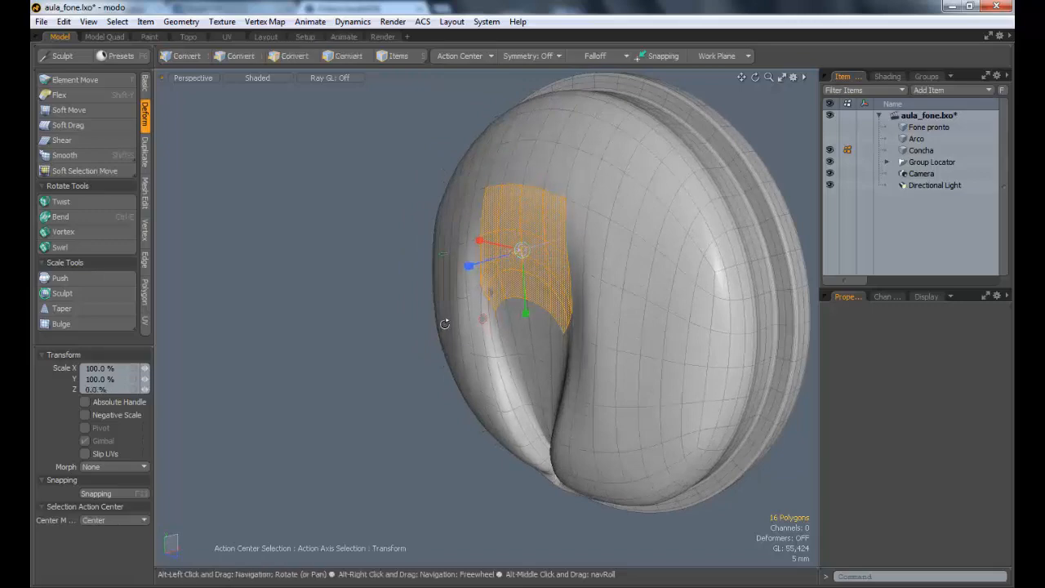
mouse_move(443, 321)
alt+mouse_down()
mouse_move(531, 293)
mouse_move(455, 316)
alt+mouse_up()
key(space)
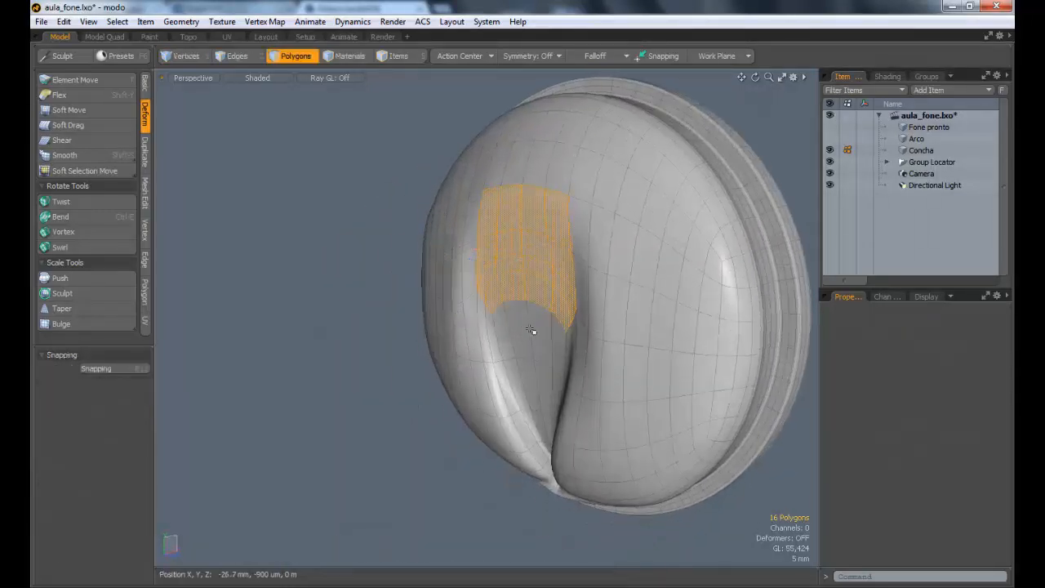
key(Escape)
Step: Select the first 16 polygons of the teardrop-shaped groove floor, working from its rounded upper end toward the narrow tip
alt+drag(555, 308, 591, 343)
alt+shift+drag(591, 343, 503, 298)
scroll(530, 254, up, 3)
mouse_move(503, 297)
alt+shift+mouse_down()
mouse_move(504, 287)
mouse_move(495, 313)
alt+shift+mouse_up()
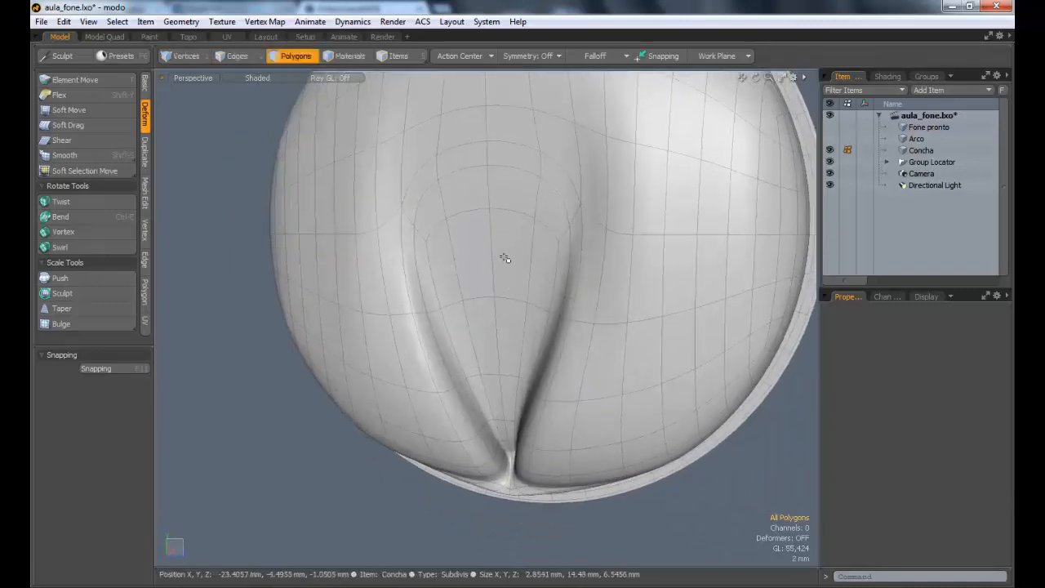
alt+drag(483, 276, 525, 280)
alt+drag(523, 190, 546, 256)
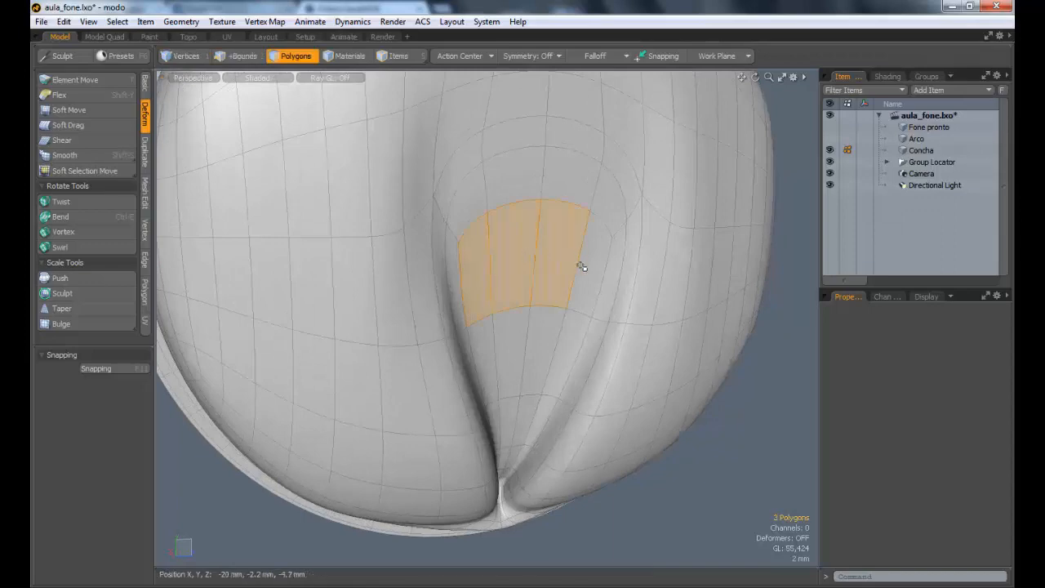
mouse_move(494, 325)
alt+mouse_down()
mouse_move(508, 289)
mouse_move(562, 338)
mouse_move(512, 324)
alt+mouse_up()
alt+drag(523, 331, 600, 381)
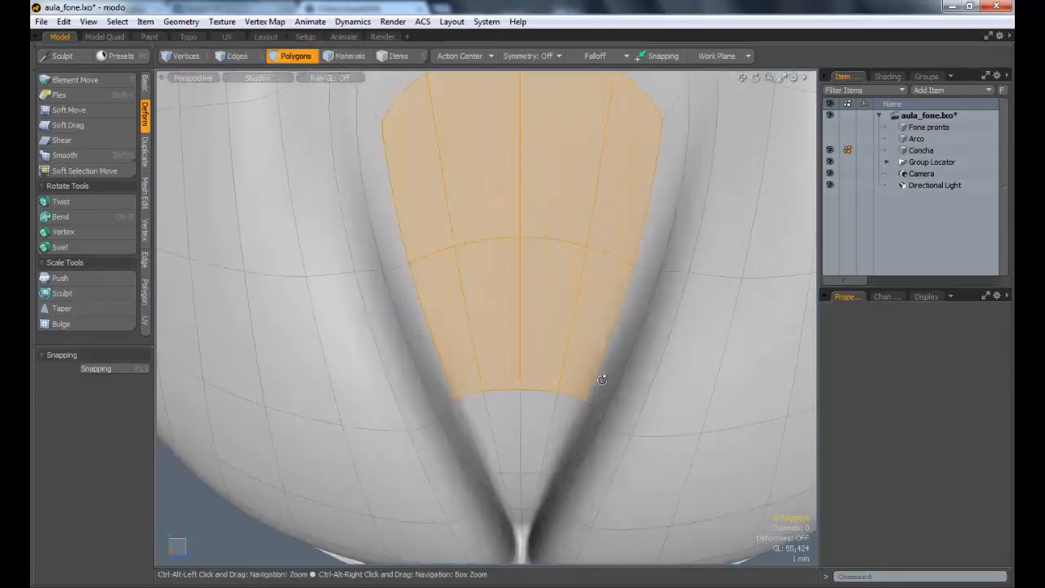
alt+shift+drag(488, 404, 459, 323)
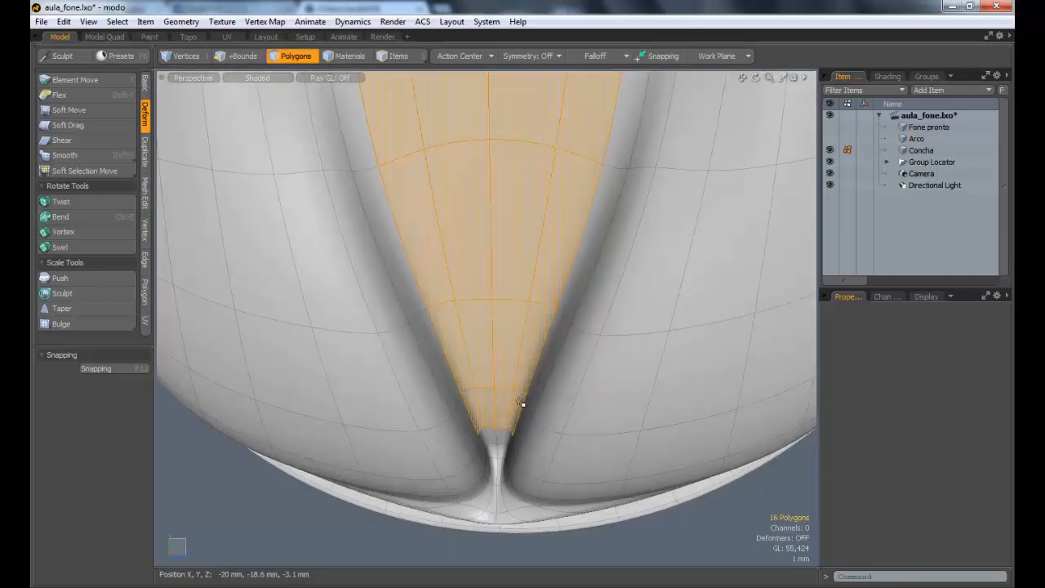
Step: Extend the selection down through the narrow neck at the groove's tip until 28 polygons are selected
ctrl+alt+drag(525, 398, 620, 334)
shift+drag(474, 226, 515, 330)
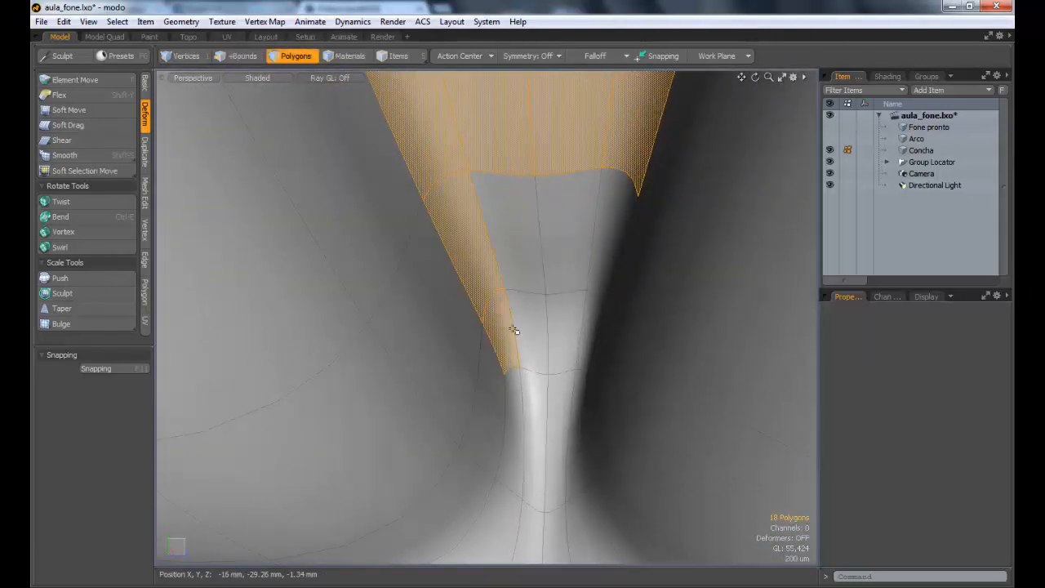
mouse_move(580, 323)
shift+mouse_down()
mouse_move(612, 227)
mouse_move(509, 276)
shift+mouse_up()
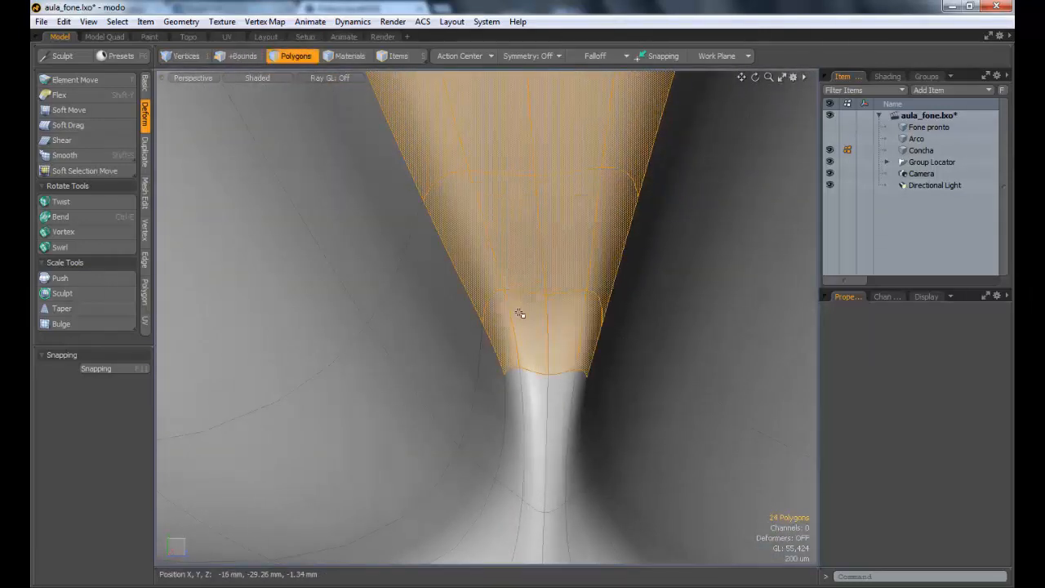
ctrl+alt+drag(558, 329, 472, 284)
alt+shift+drag(581, 275, 642, 371)
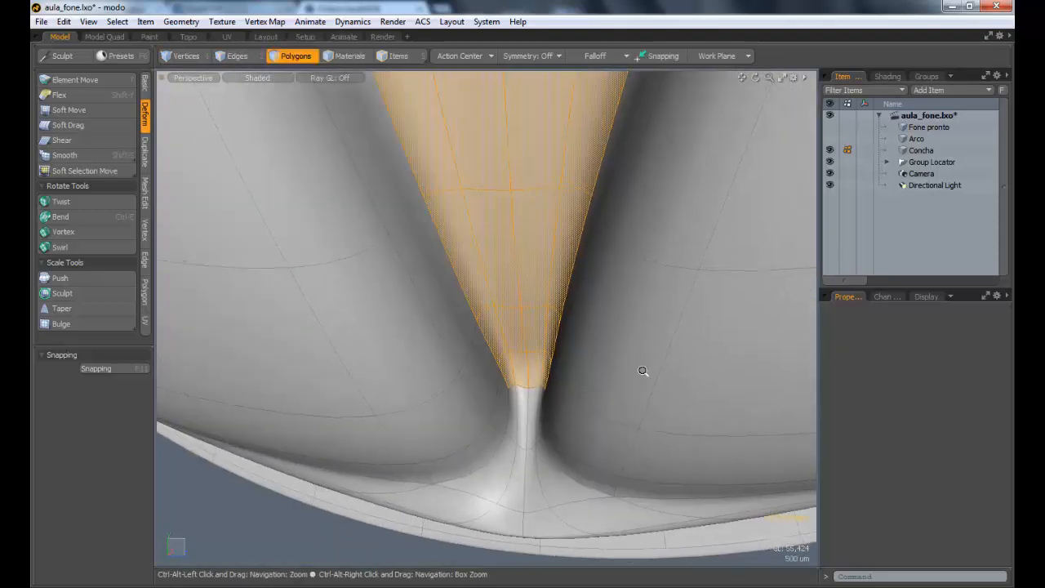
alt+drag(607, 401, 618, 416)
shift+drag(481, 387, 489, 413)
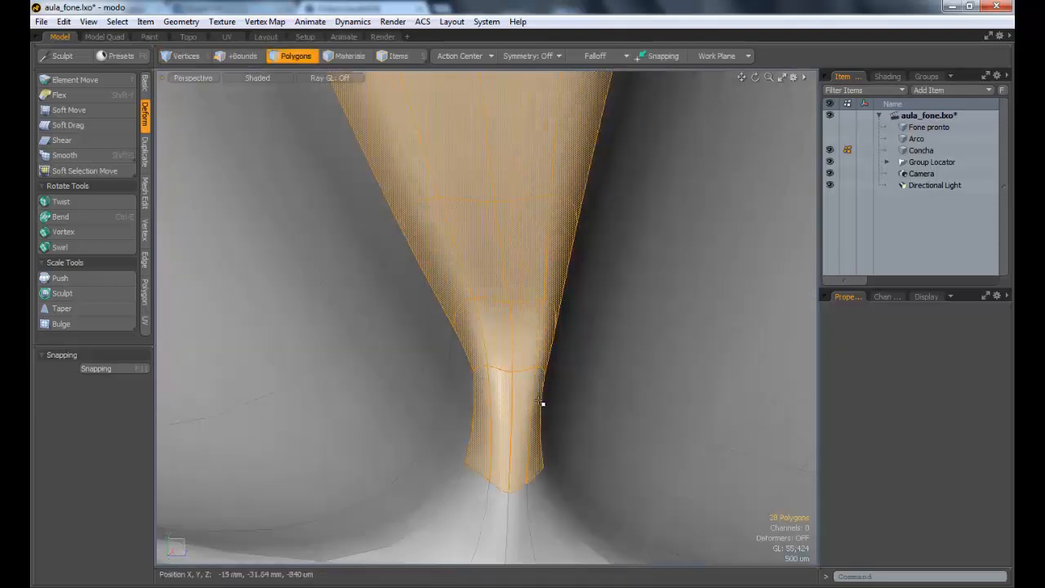
ctrl+alt+drag(586, 392, 548, 344)
Step: Bevel the selected groove floor inward as a polygon group with a shift of about -1.3 mm and no inset
alt+drag(548, 343, 516, 311)
alt+shift+drag(516, 312, 572, 335)
key(b)
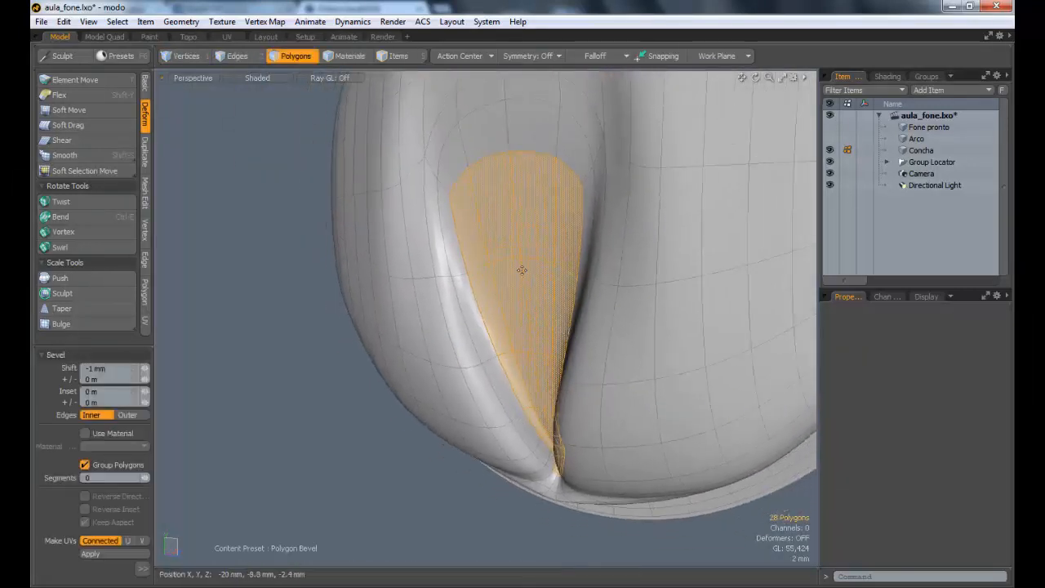
click(511, 316)
drag(506, 337, 460, 296)
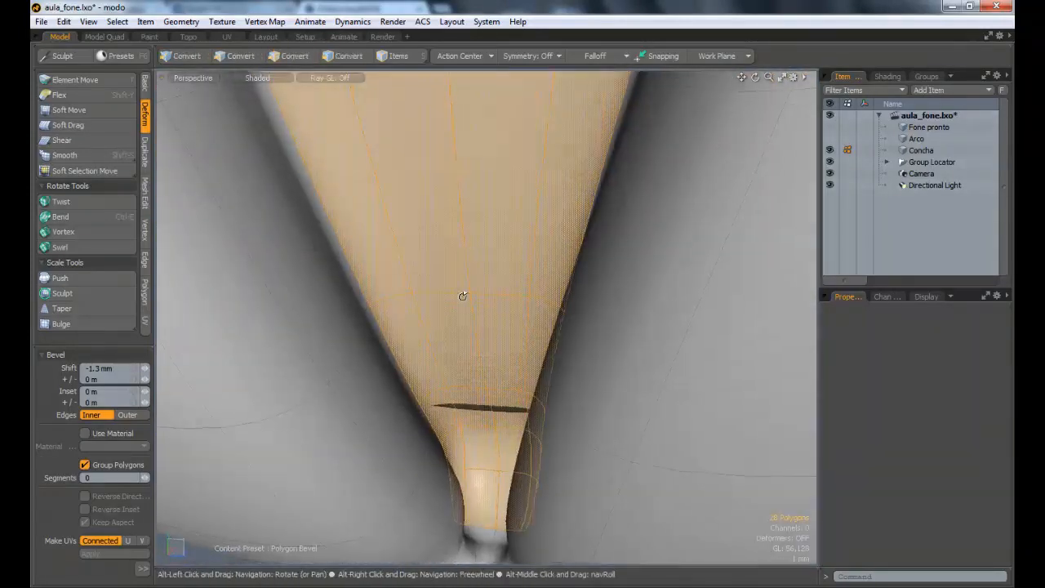
ctrl+alt+drag(492, 383, 496, 310)
key(space)
Step: Rotate the recessed groove floor about -4.5° around the Z axis
key(e)
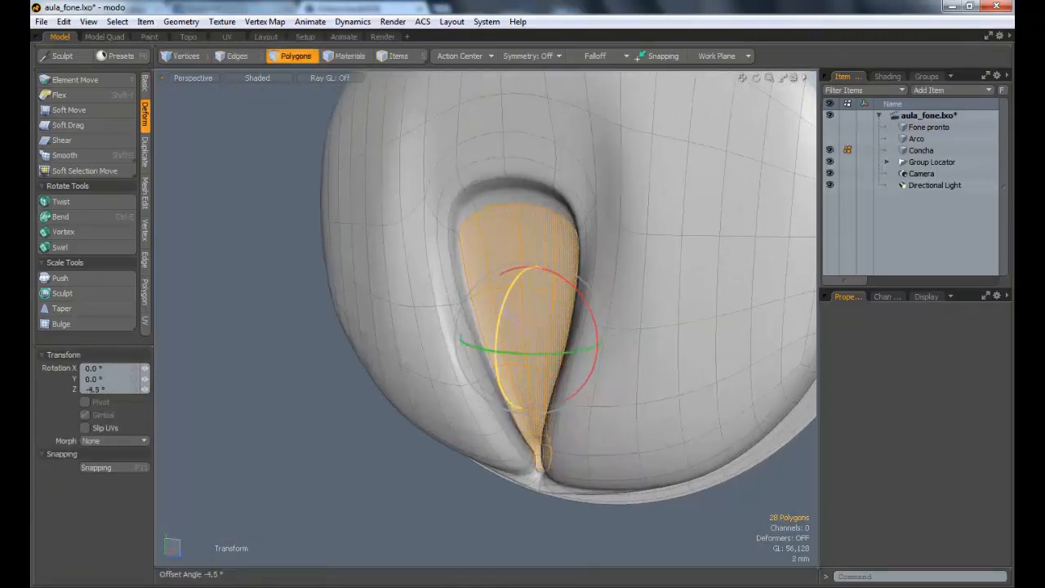
alt+drag(490, 359, 523, 312)
alt+shift+drag(523, 312, 523, 272)
key(Escape)
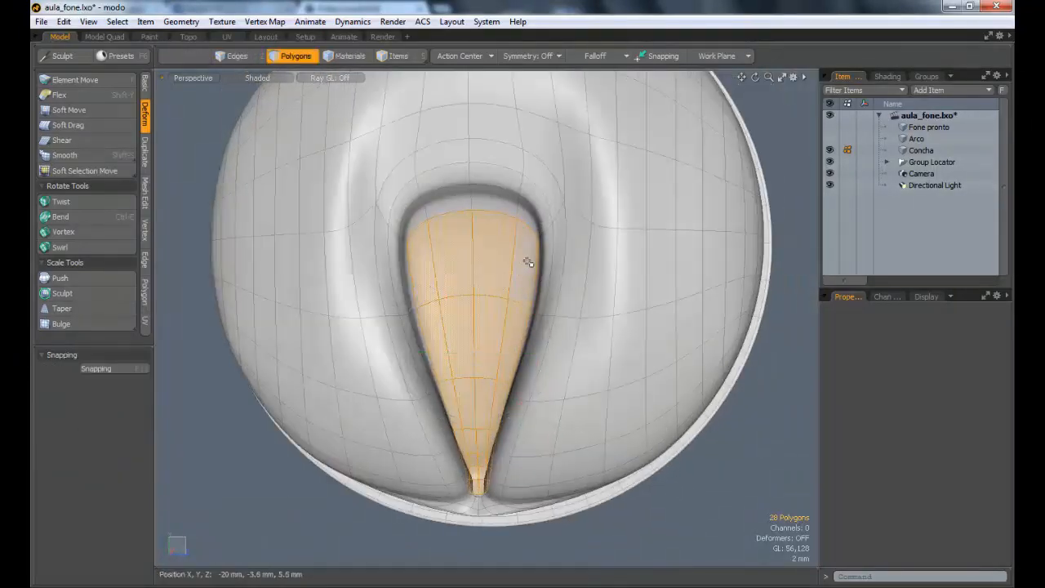
Step: Subdivide the 28 groove floor polygons and clear the selection
key(Escape)
alt+drag(507, 335, 560, 355)
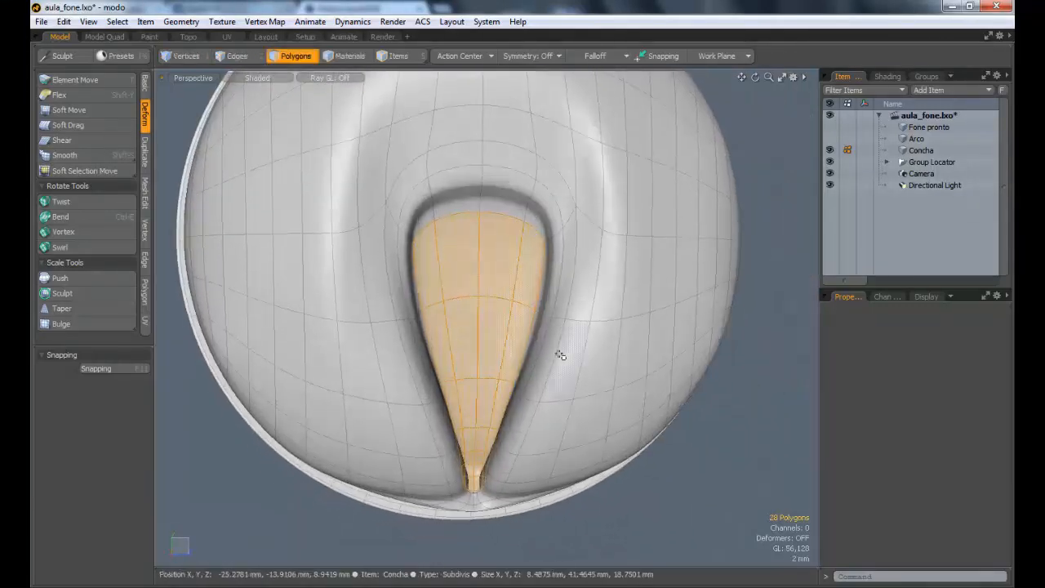
key(shift+d)
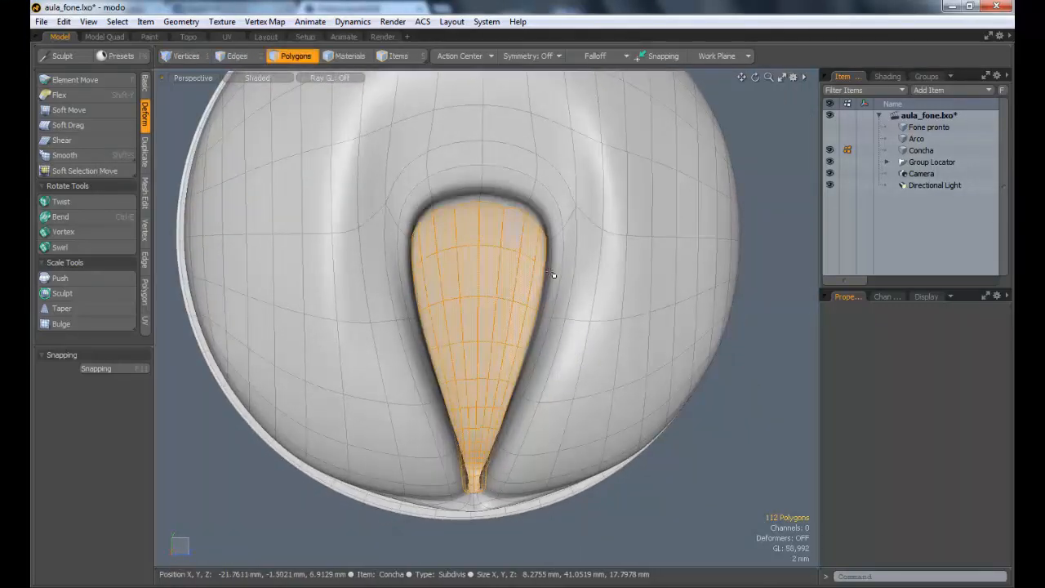
key(Escape)
Step: Select the 12 polygons forming the curved band around the groove's rounded upper end
alt+drag(556, 280, 537, 243)
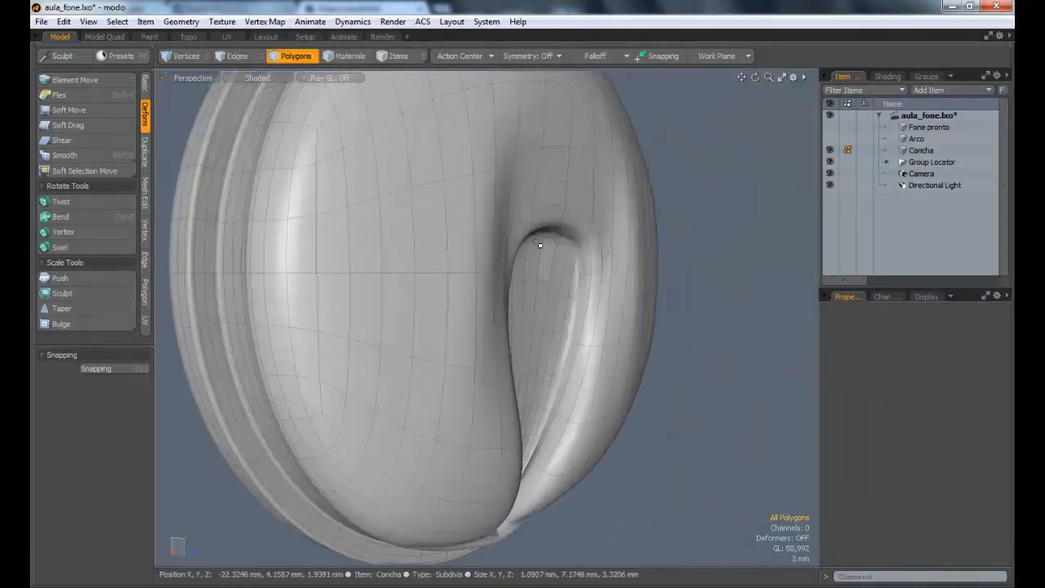
alt+drag(597, 334, 486, 248)
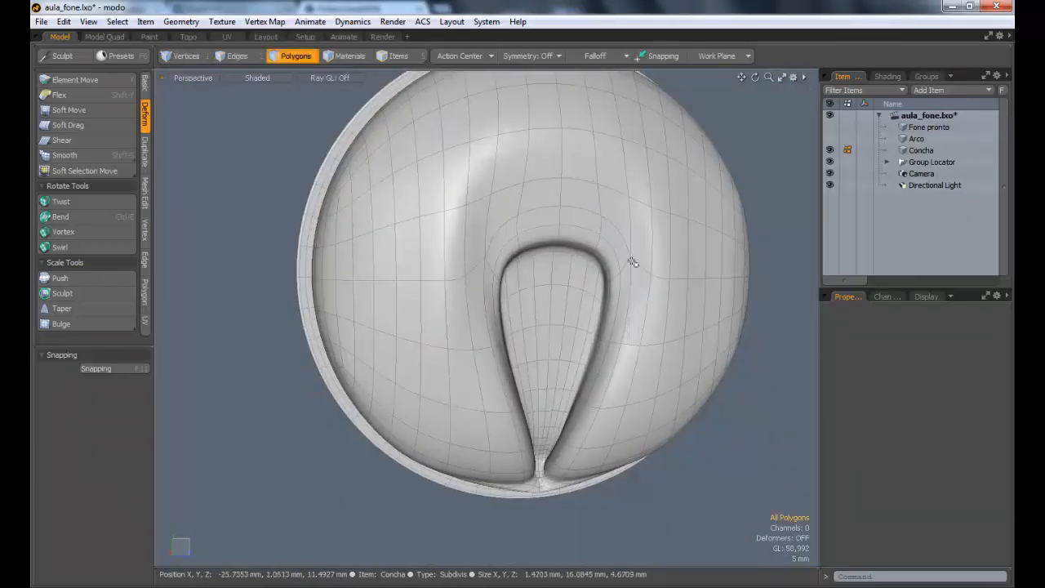
alt+drag(481, 211, 558, 279)
scroll(739, 439, up, 3)
alt+drag(486, 255, 507, 183)
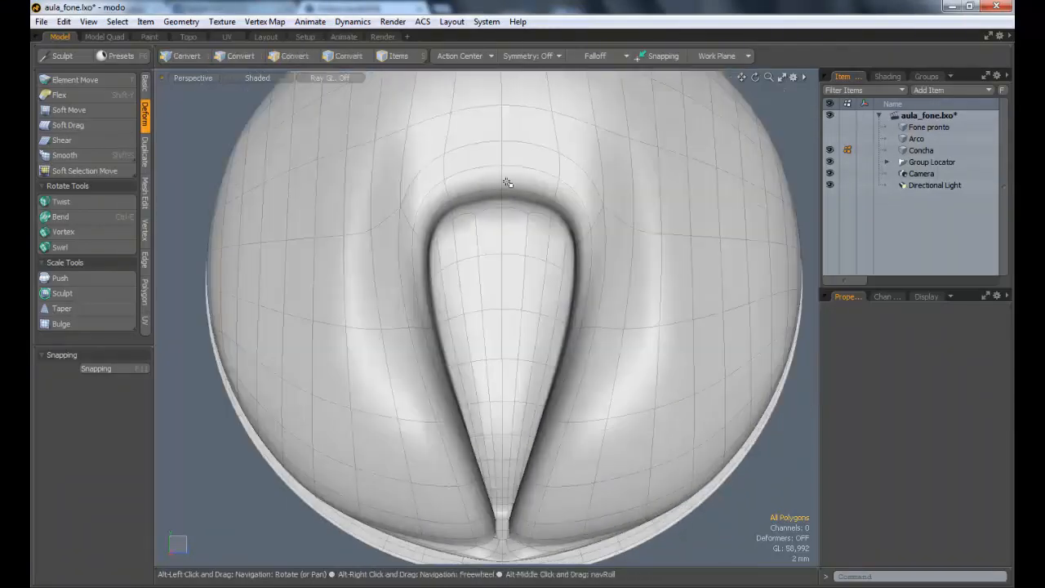
alt+drag(610, 267, 618, 288)
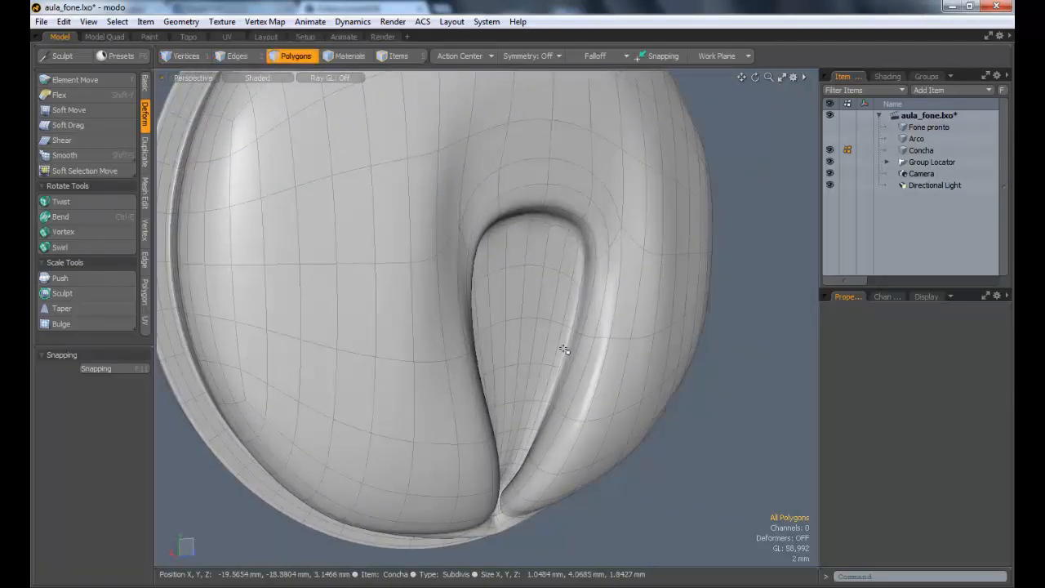
alt+drag(520, 337, 433, 219)
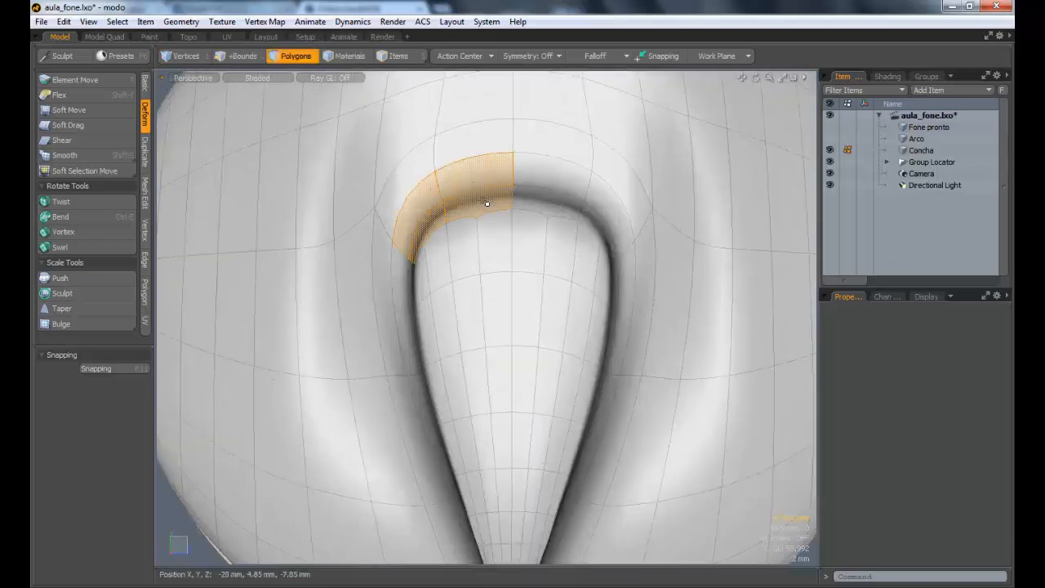
alt+drag(656, 236, 426, 188)
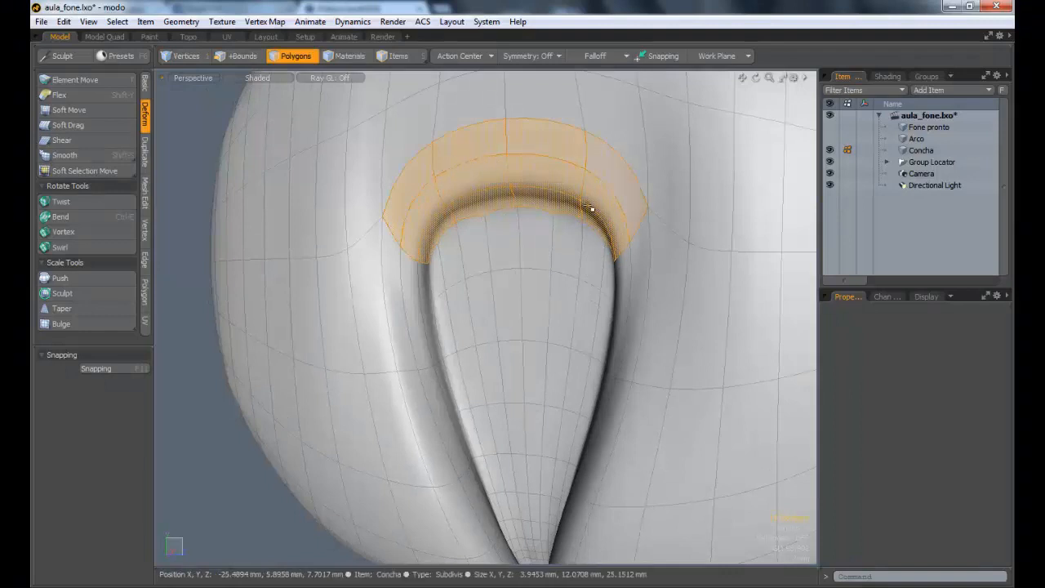
Step: Set the action center to Selection and scale the curved band down along its Z axis to flatten it
key(r)
alt+drag(588, 206, 502, 192)
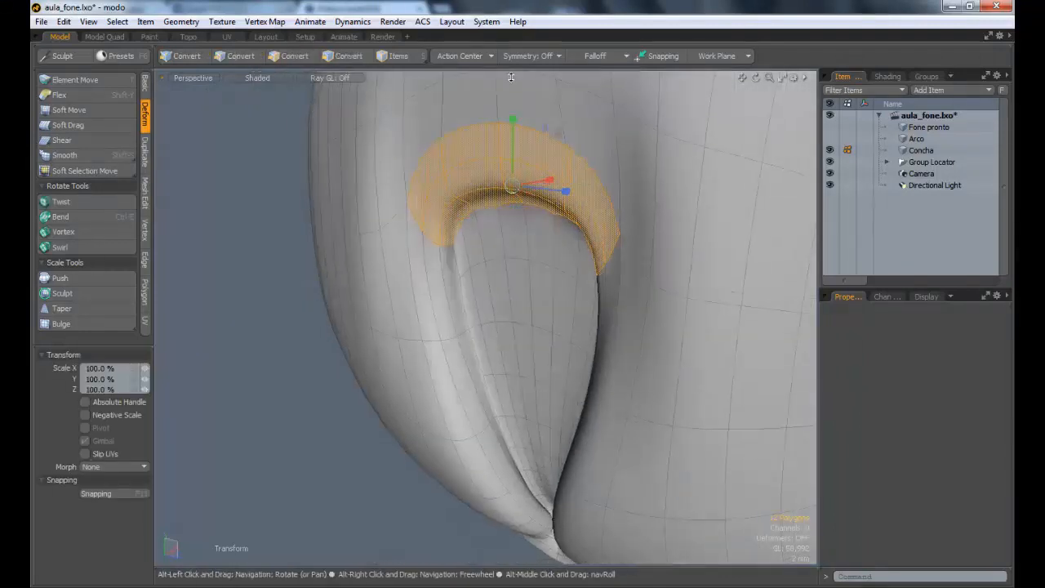
click(465, 57)
click(460, 67)
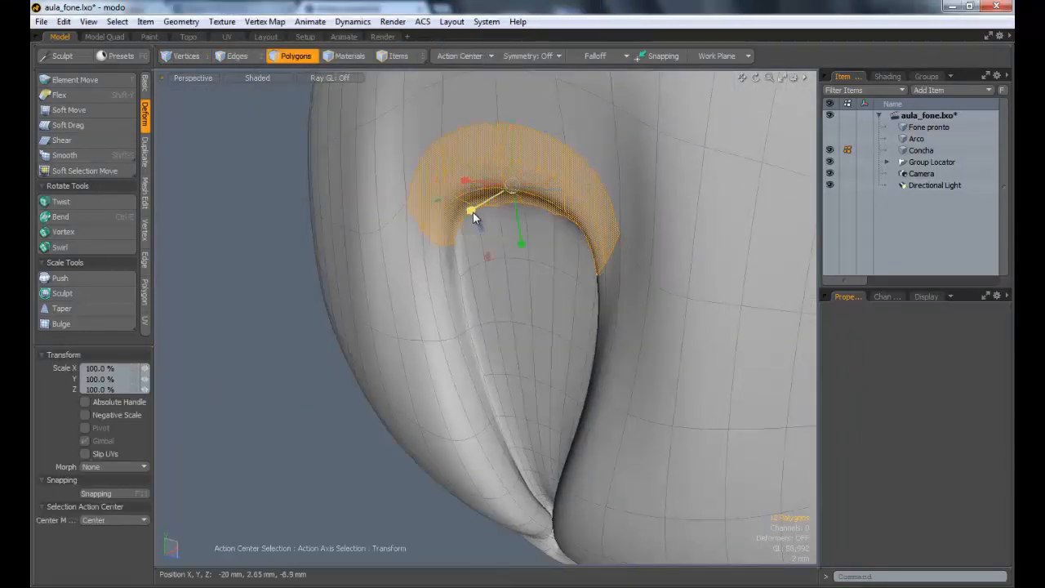
drag(472, 210, 513, 229)
Step: Try to reposition the flattened band with the Move tool, and undo the change
key(space)
key(w)
drag(611, 260, 489, 209)
key(ctrl+z)
Step: Scale the curved band's Z to about 10%, adjust its position with the Move tool, and clear the selection
key(r)
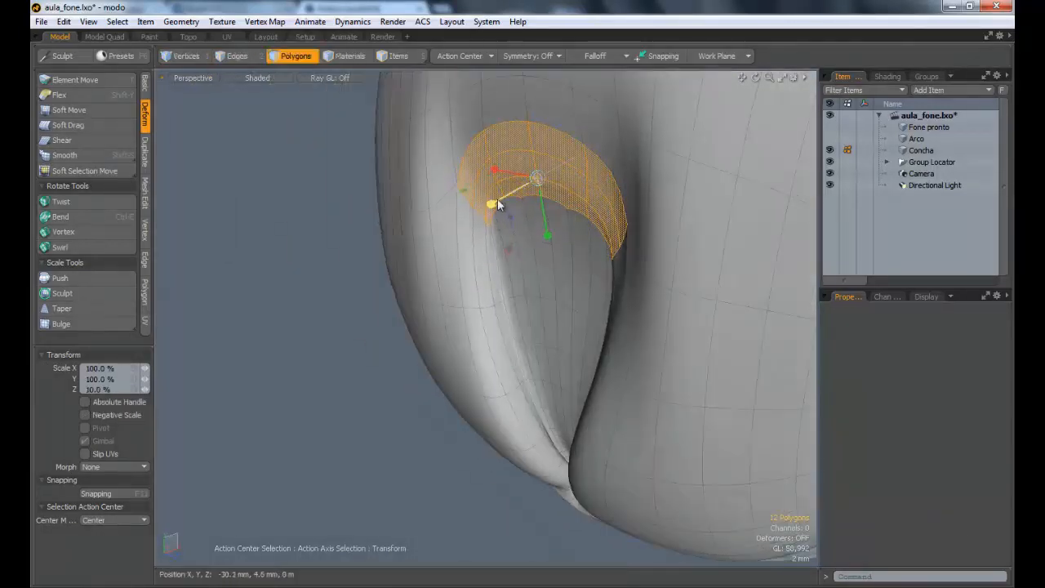
key(w)
mouse_move(547, 214)
alt+mouse_down()
mouse_move(558, 227)
mouse_move(536, 222)
alt+mouse_up()
key(Escape)
key(Escape)
key(Escape)
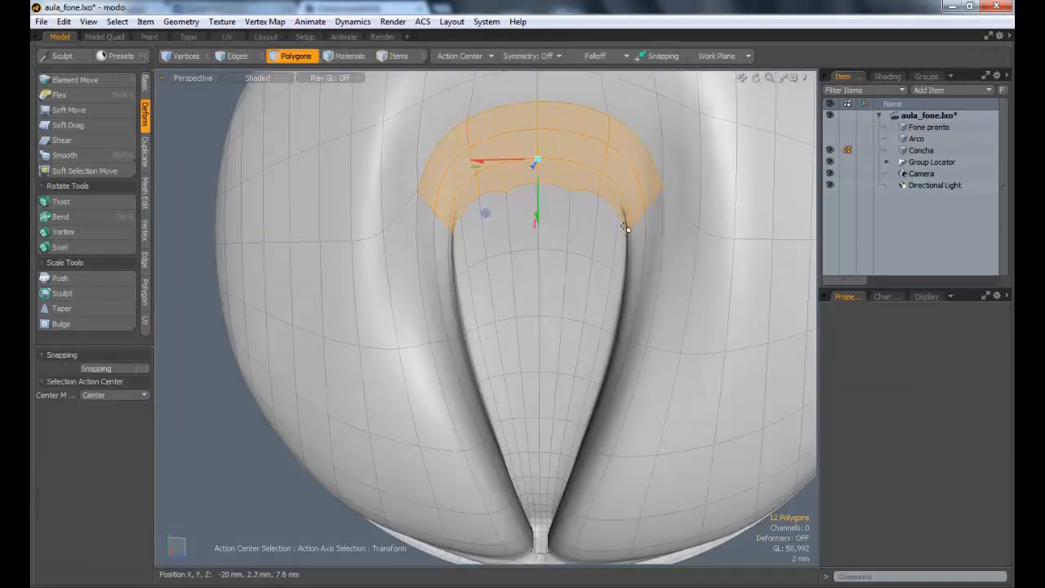
Step: Examine the reshaped groove from several angles, checking the polygon flow along its rounded upper rim and the surrounding cushion surface
ctrl+alt+drag(619, 279, 760, 262)
mouse_move(495, 289)
ctrl+alt+mouse_down()
mouse_move(466, 291)
mouse_move(634, 291)
mouse_move(496, 286)
ctrl+alt+mouse_up()
alt+drag(496, 285, 533, 241)
alt+shift+drag(625, 263, 561, 282)
ctrl+alt+drag(554, 360, 482, 277)
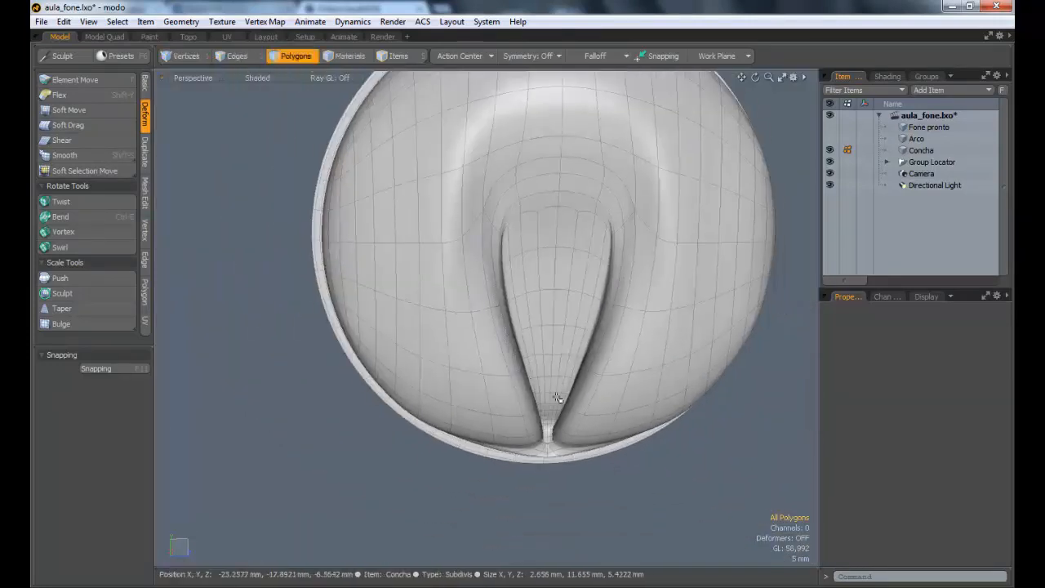
alt+drag(616, 328, 543, 214)
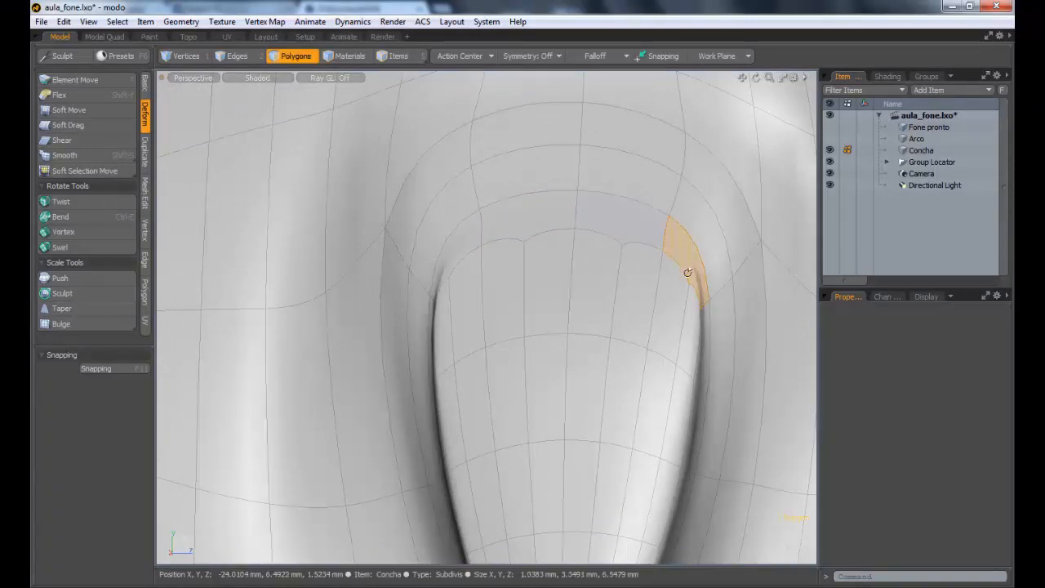
alt+drag(687, 273, 700, 279)
ctrl+alt+drag(701, 279, 752, 285)
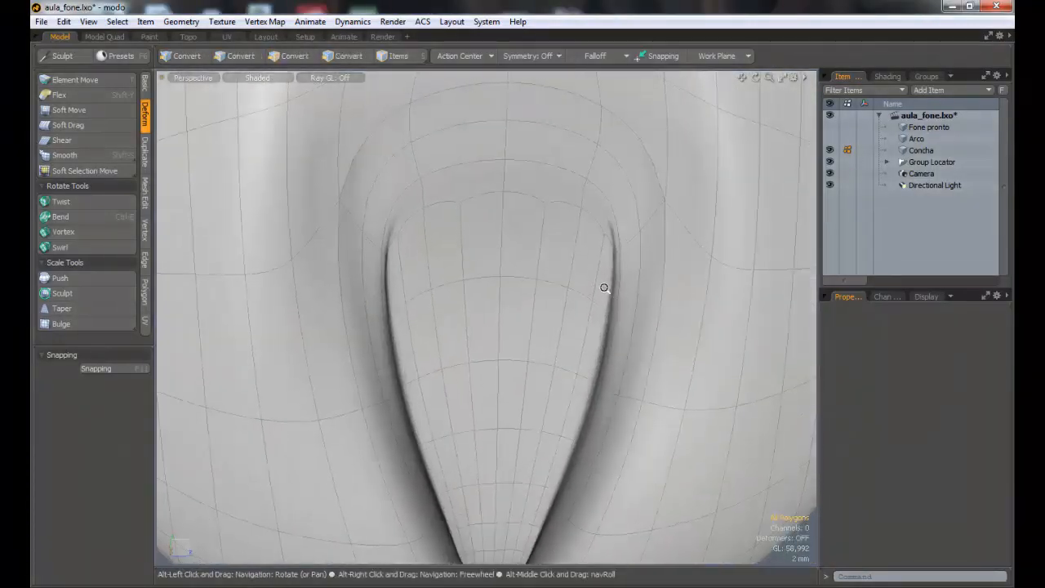
ctrl+alt+drag(604, 286, 525, 192)
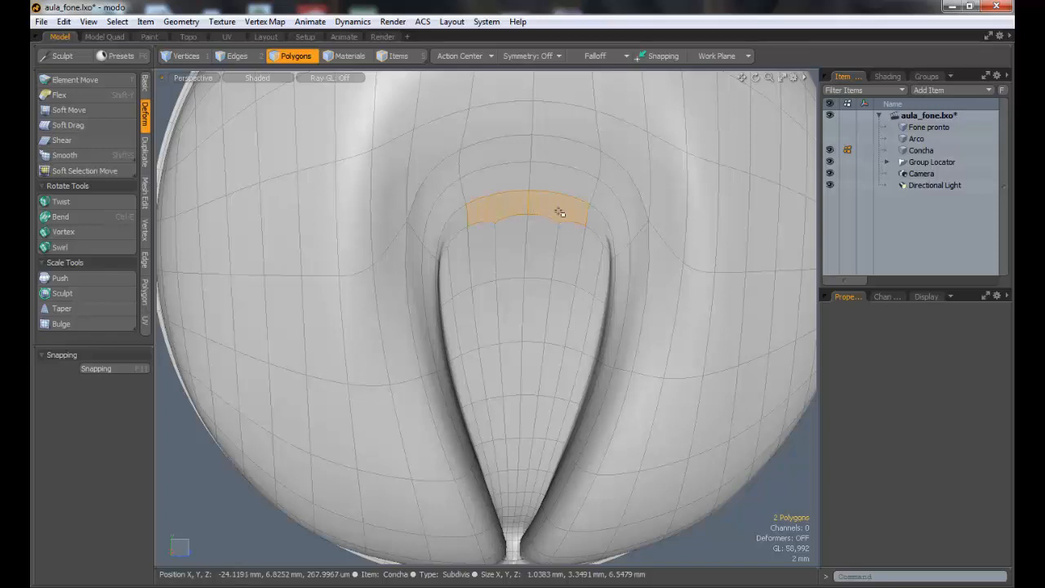
ctrl+alt+drag(574, 239, 625, 237)
alt+drag(625, 237, 607, 218)
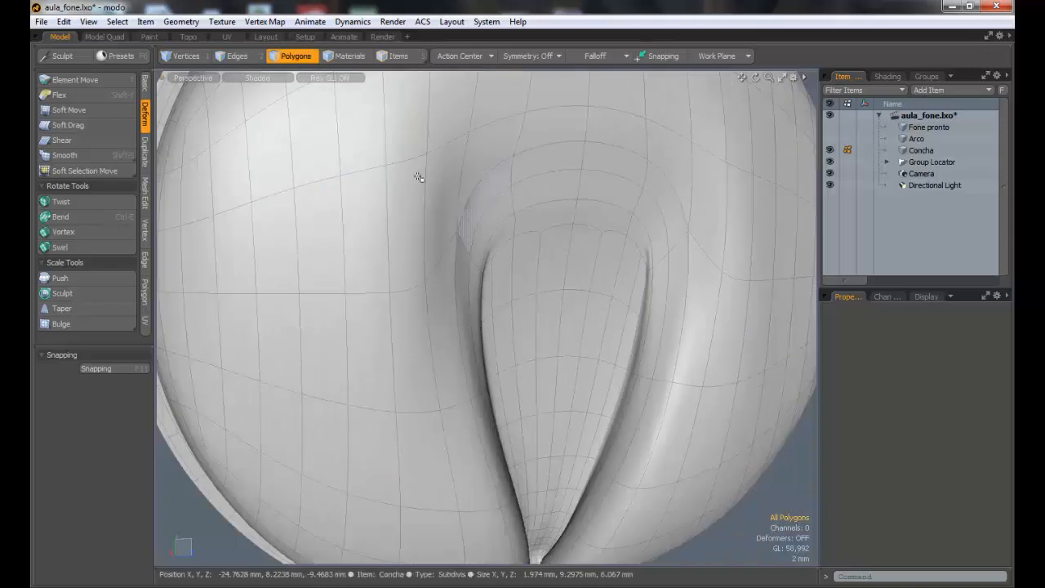
drag(278, 164, 369, 133)
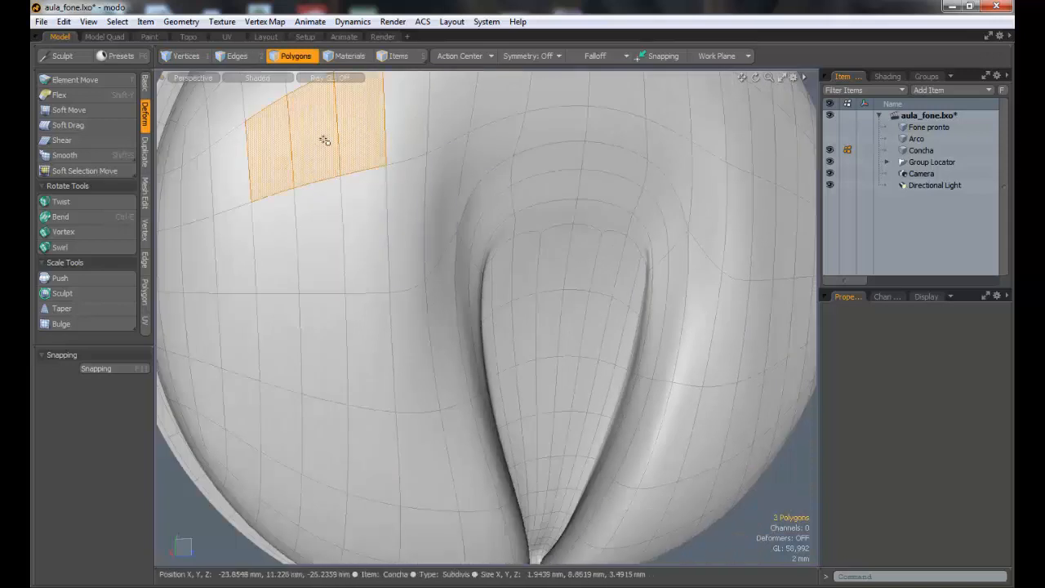
click(330, 220)
drag(325, 324, 281, 339)
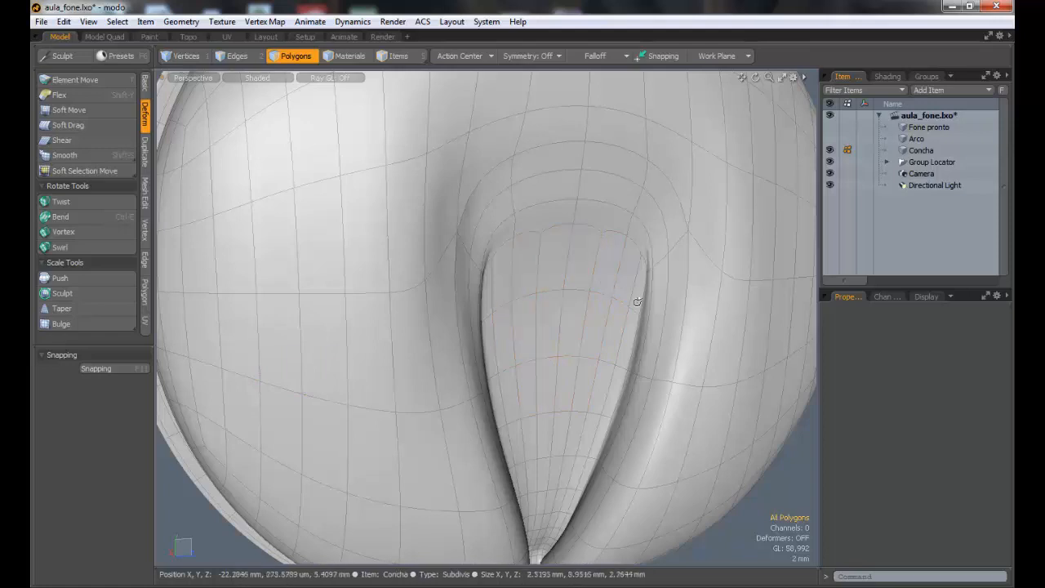
Step: Inspect the groove's upper rim and surrounding dome, selecting sample polygons to trace the mesh flow and clearing the selection
ctrl+alt+drag(637, 302, 604, 181)
ctrl+alt+drag(620, 330, 653, 278)
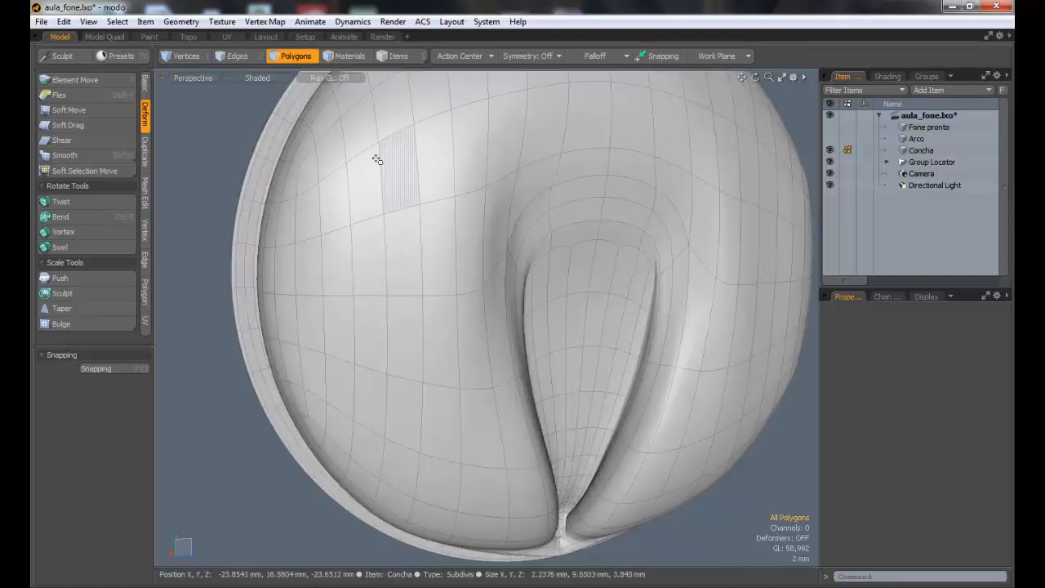
mouse_move(375, 158)
mouse_down()
mouse_move(620, 151)
mouse_move(579, 138)
mouse_up()
ctrl+alt+drag(584, 294, 547, 209)
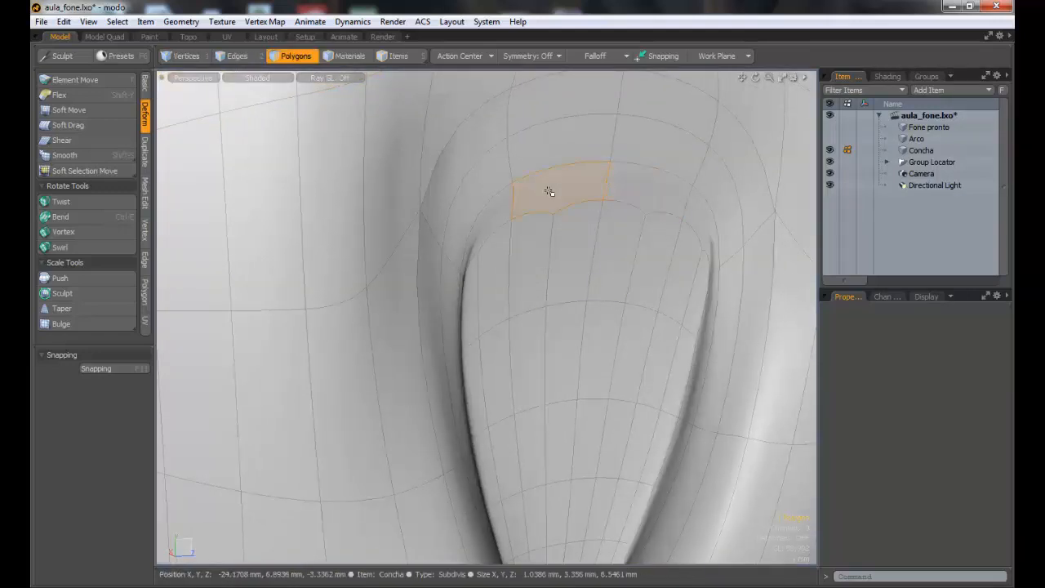
alt+drag(548, 191, 471, 234)
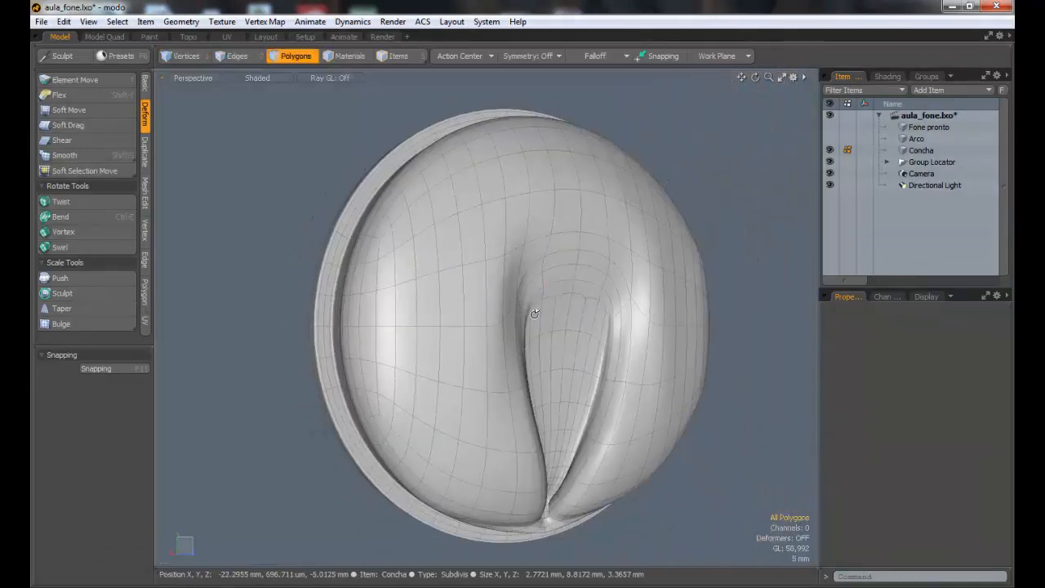
alt+drag(534, 314, 463, 181)
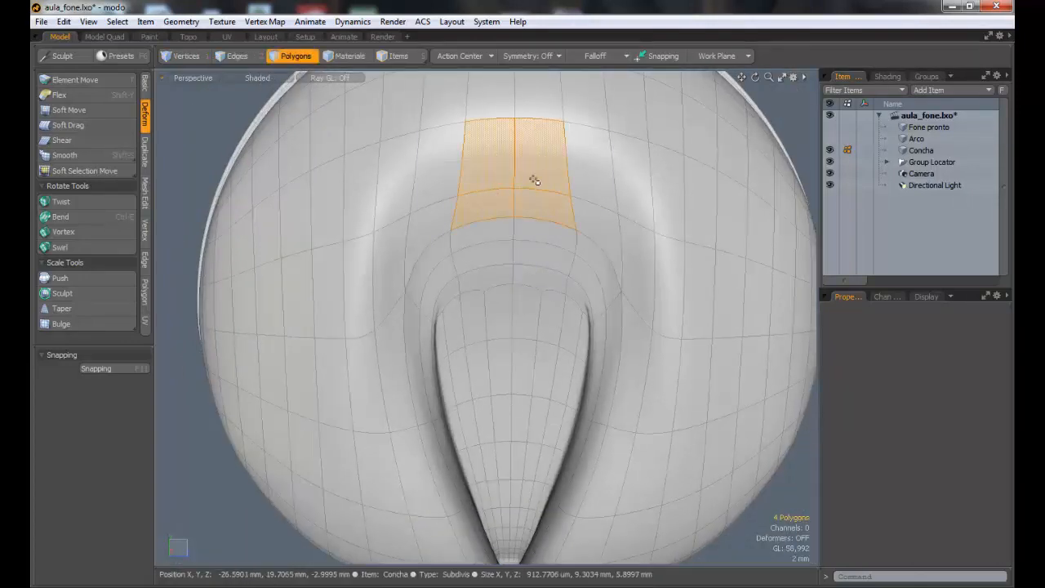
key(Escape)
mouse_move(509, 278)
ctrl+alt+mouse_down()
mouse_move(504, 285)
mouse_move(577, 283)
mouse_move(509, 280)
ctrl+alt+mouse_up()
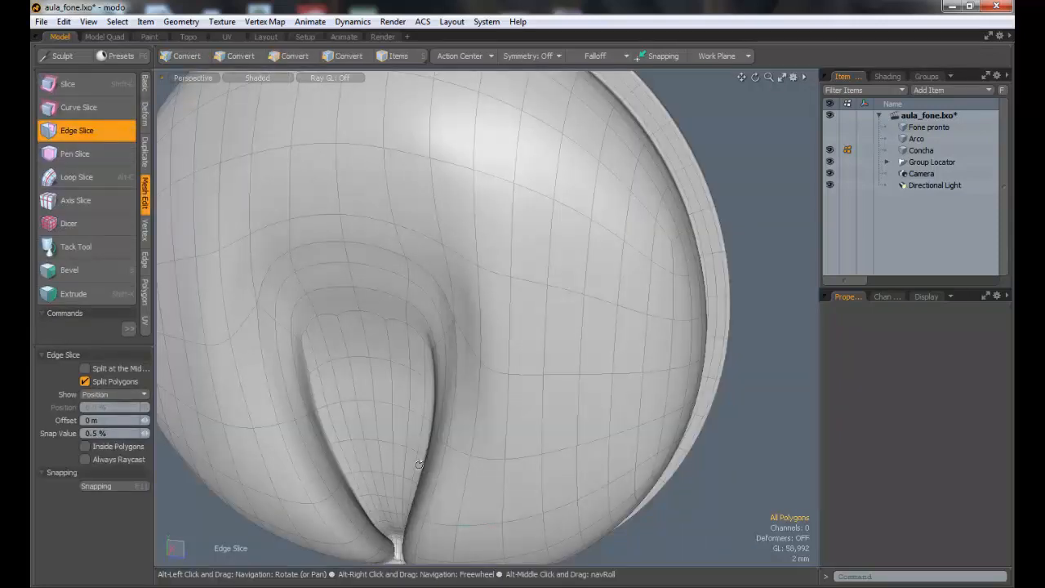
Step: Cut new edges with Edge Slice across one upper corner of the groove, linking the inner panel's edges to the rim vertex
alt+drag(419, 464, 384, 323)
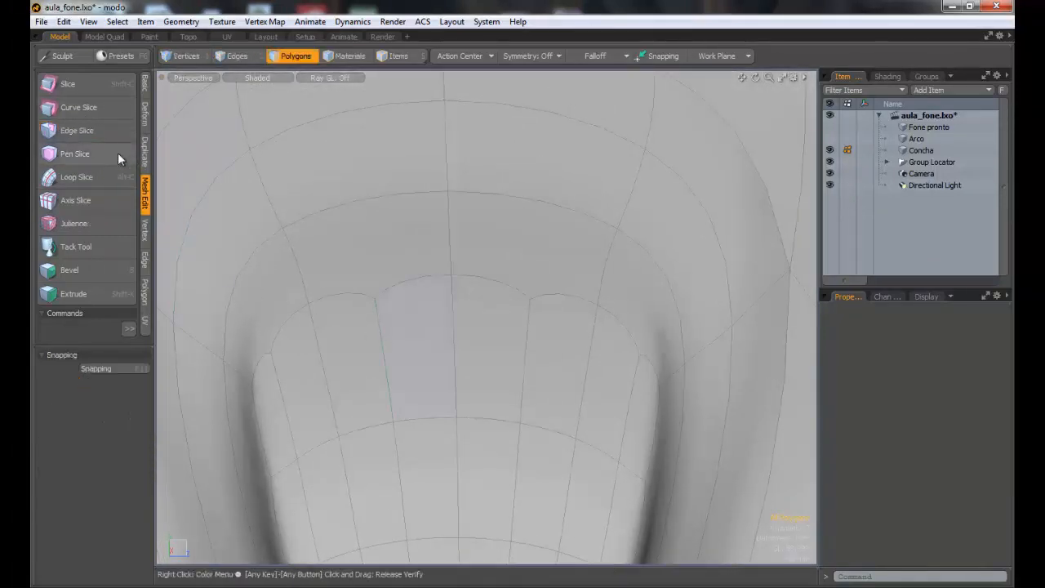
click(94, 138)
alt+drag(334, 312, 308, 313)
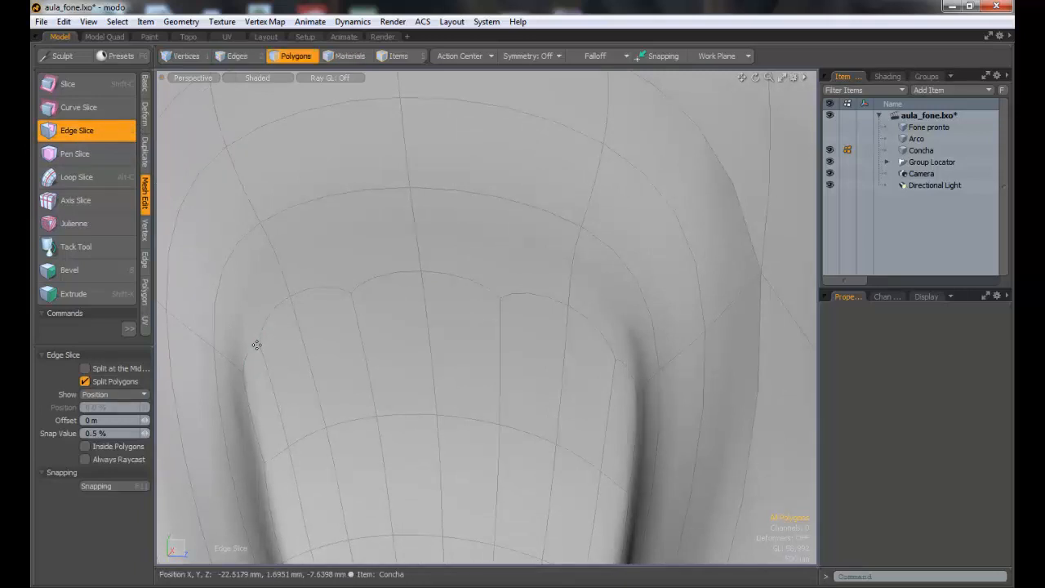
mouse_move(260, 347)
ctrl+alt+mouse_down()
mouse_move(320, 352)
mouse_move(267, 336)
ctrl+alt+mouse_up()
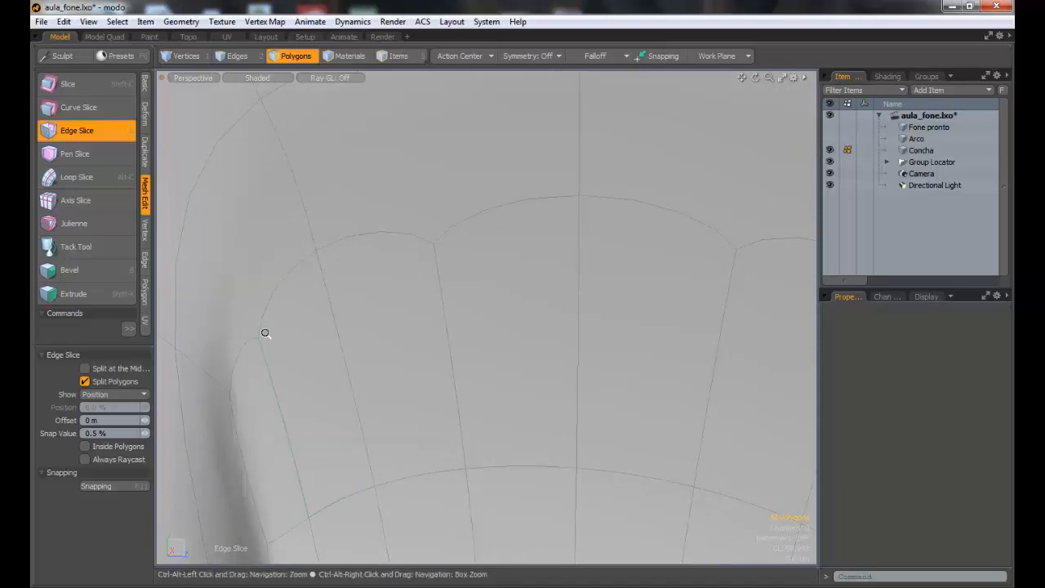
ctrl+alt+drag(264, 332, 330, 329)
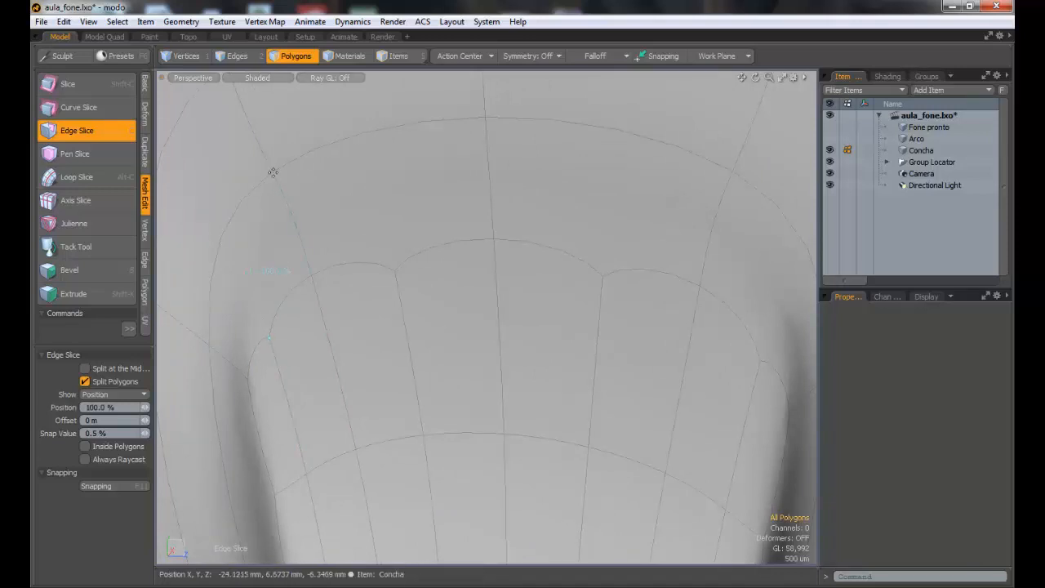
click(396, 272)
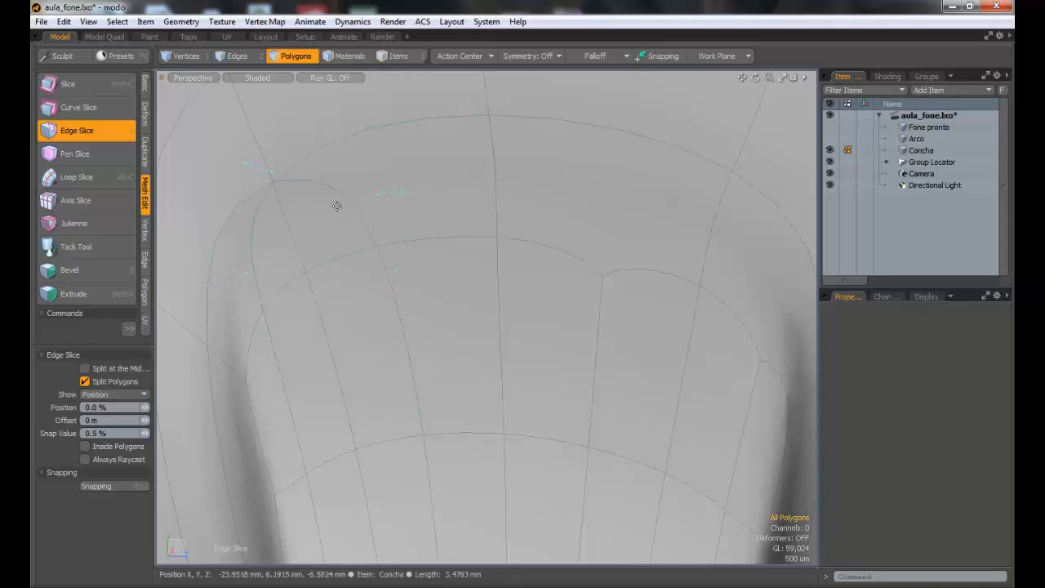
key(space)
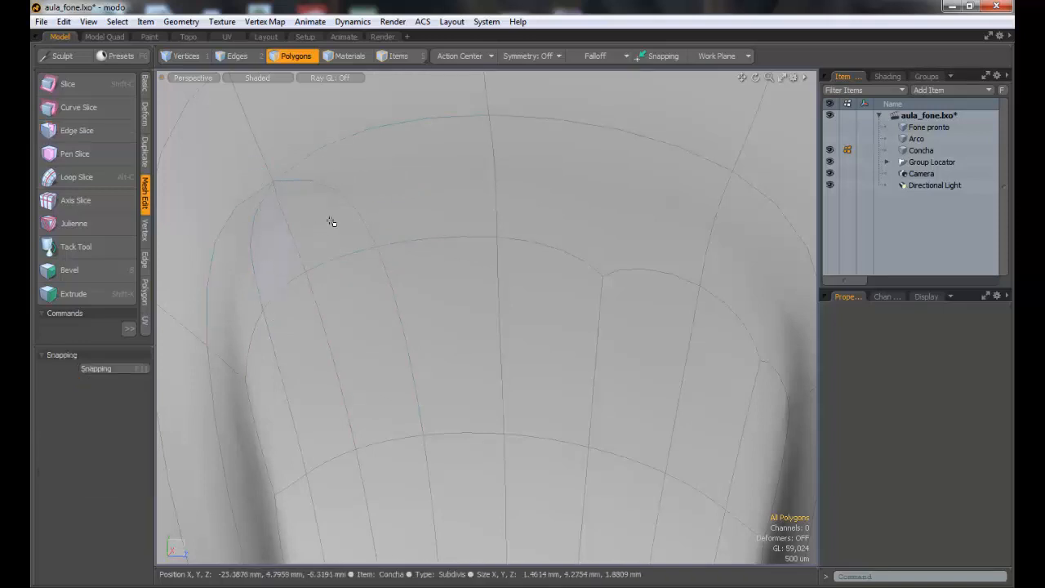
Step: Remove the leftover edge inside the sliced corner patch and check the merged polygon and its border edges
click(338, 226)
click(287, 252)
click(337, 228)
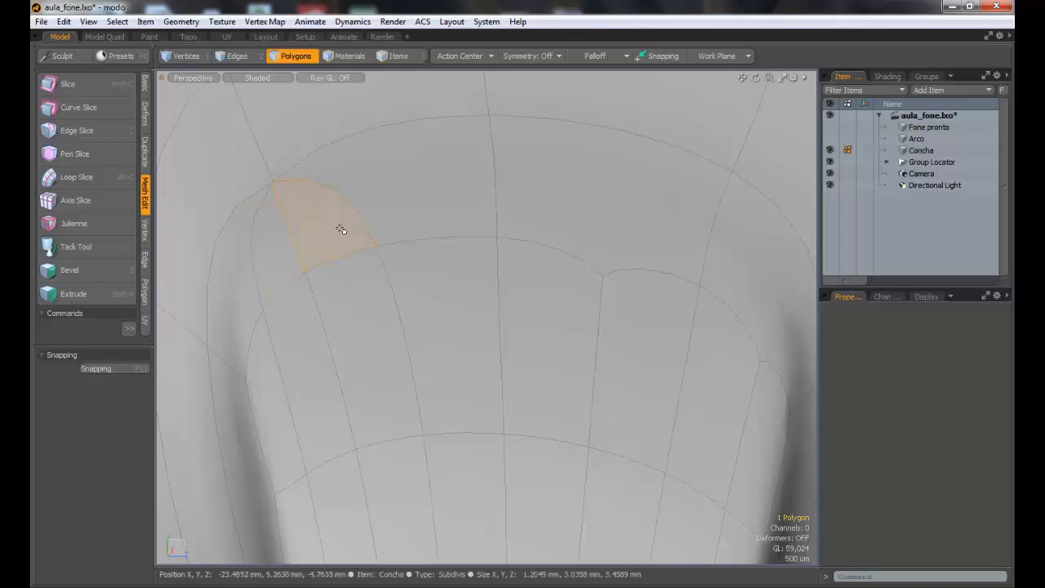
click(282, 250)
key(2)
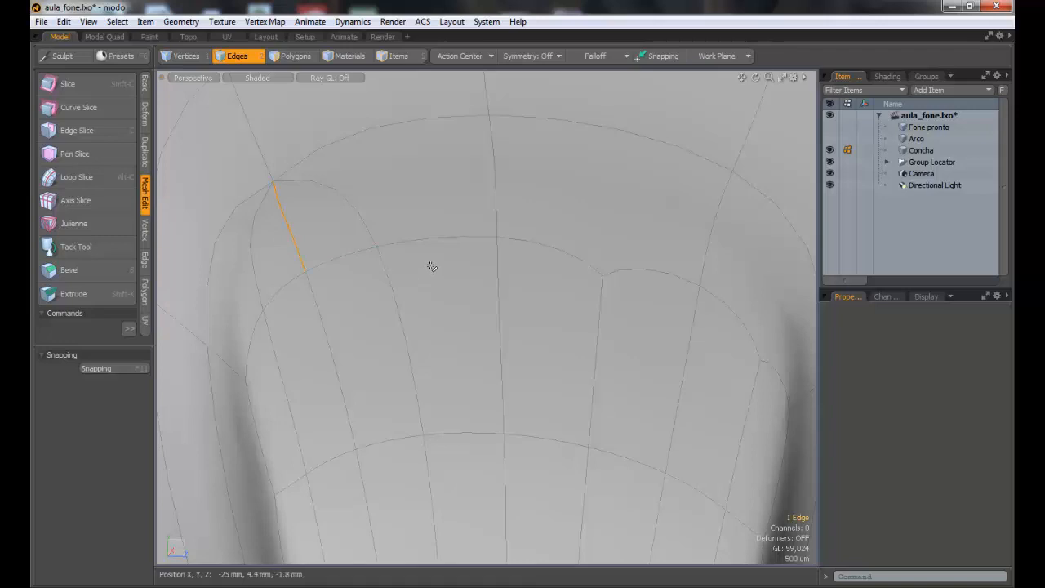
click(287, 59)
click(315, 257)
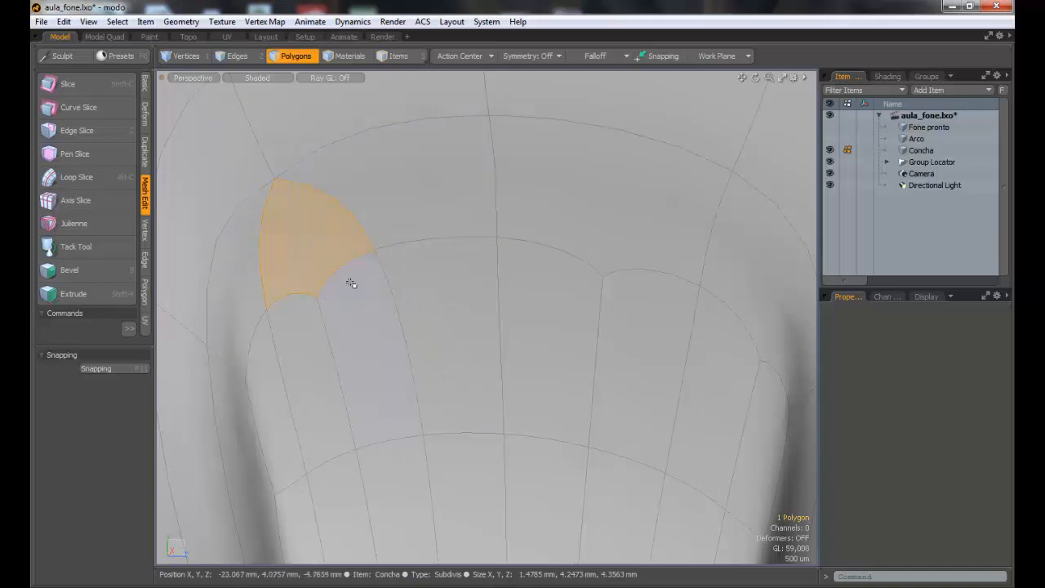
click(236, 56)
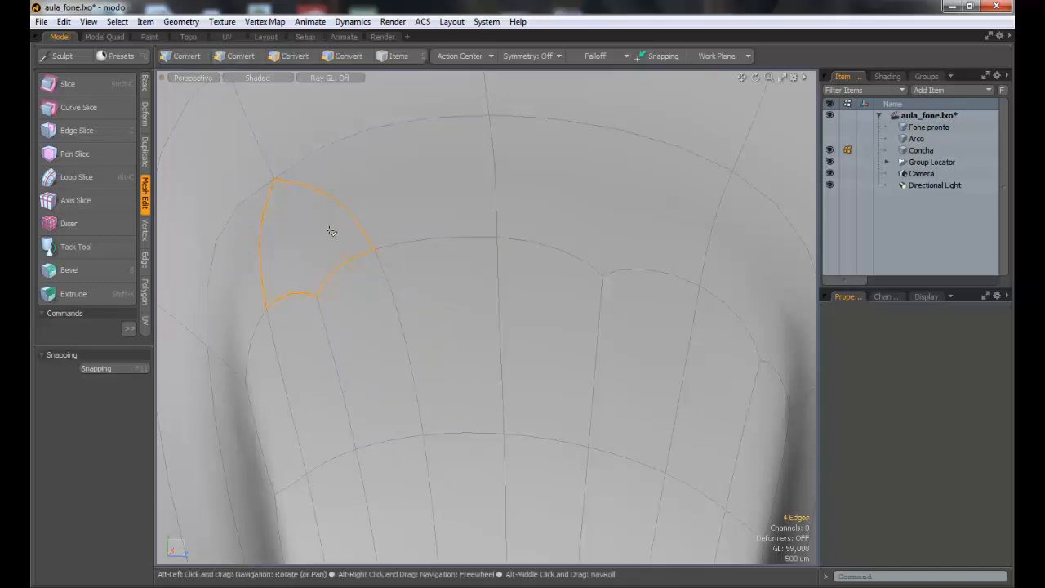
Step: Cut matching edges with Edge Slice at the groove's opposite upper corner and remove the leftover edge inside that patch
alt+drag(647, 415, 735, 359)
alt+drag(439, 301, 258, 200)
alt+drag(333, 272, 408, 285)
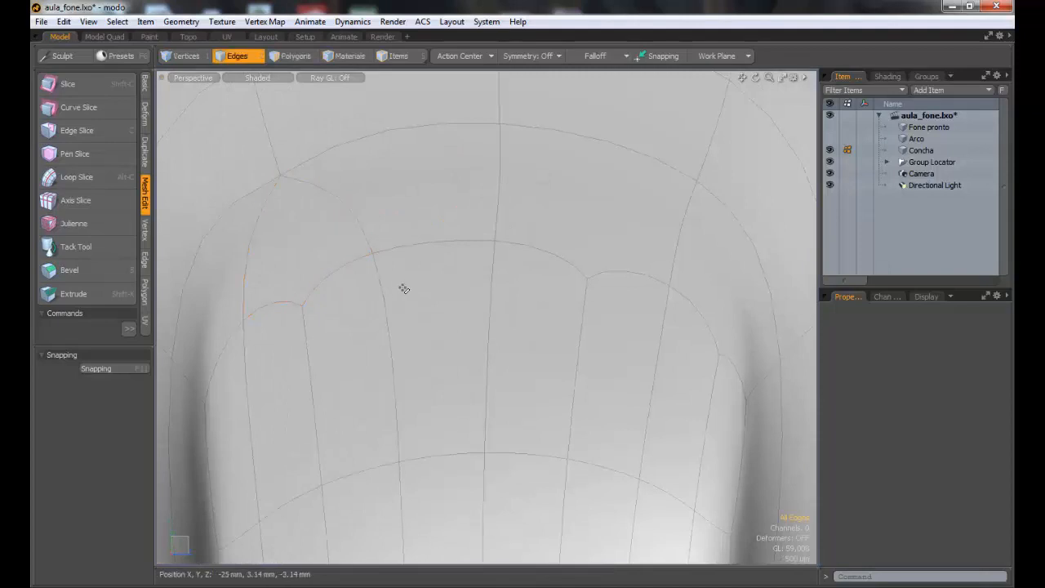
ctrl+alt+drag(500, 294, 425, 278)
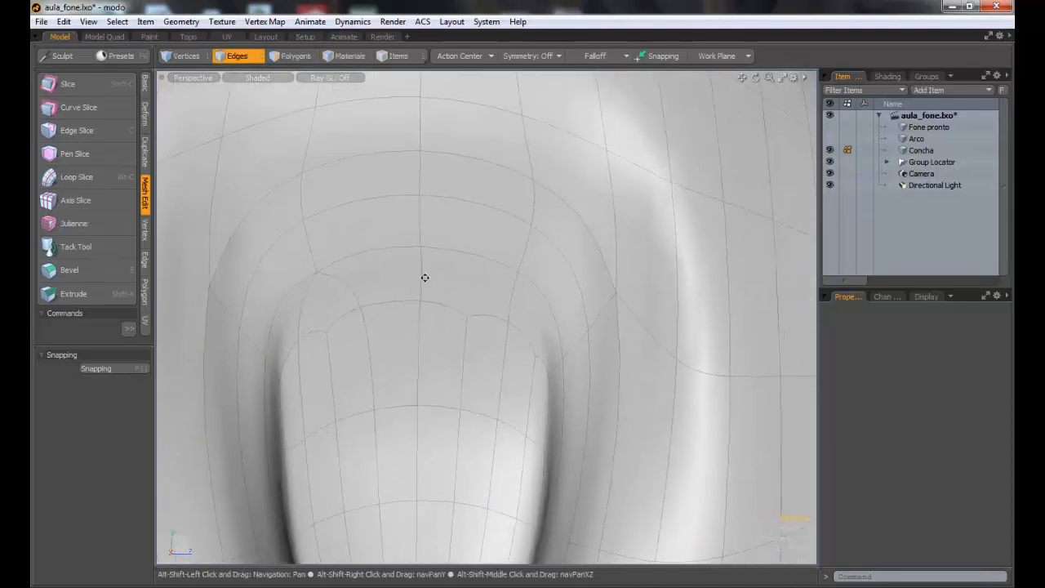
click(201, 58)
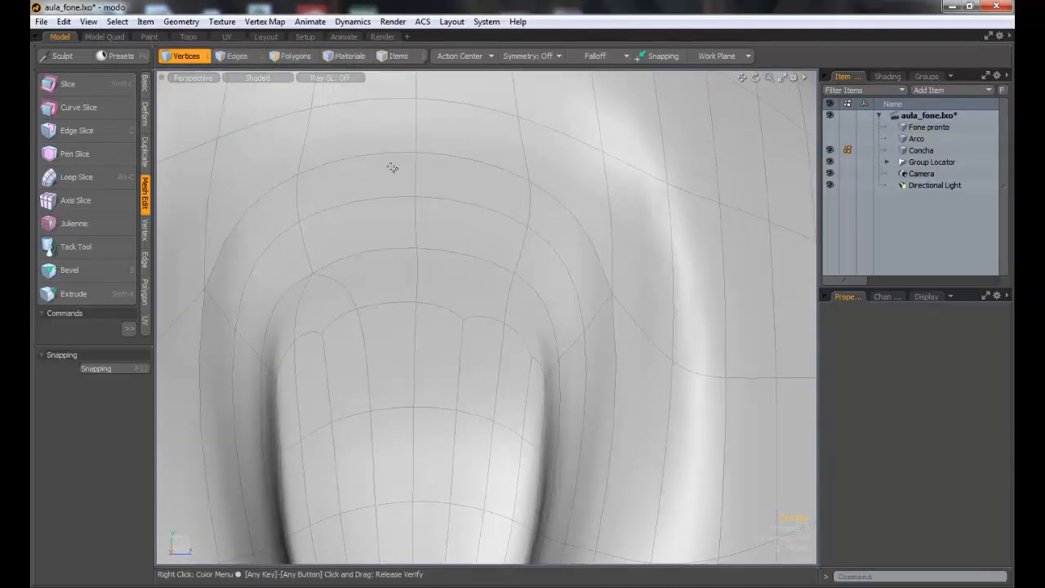
click(244, 57)
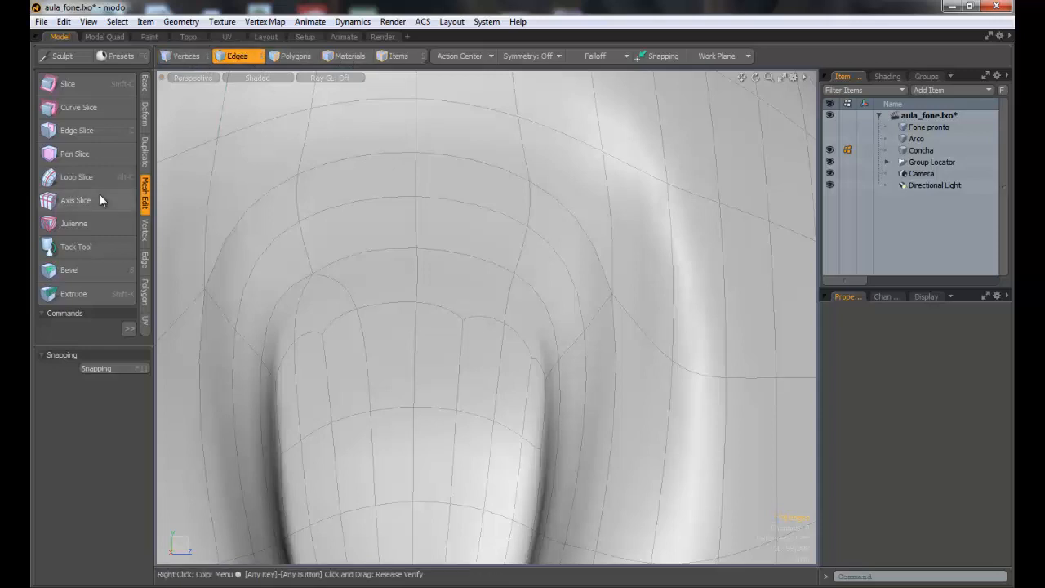
click(87, 135)
alt+drag(441, 338, 503, 323)
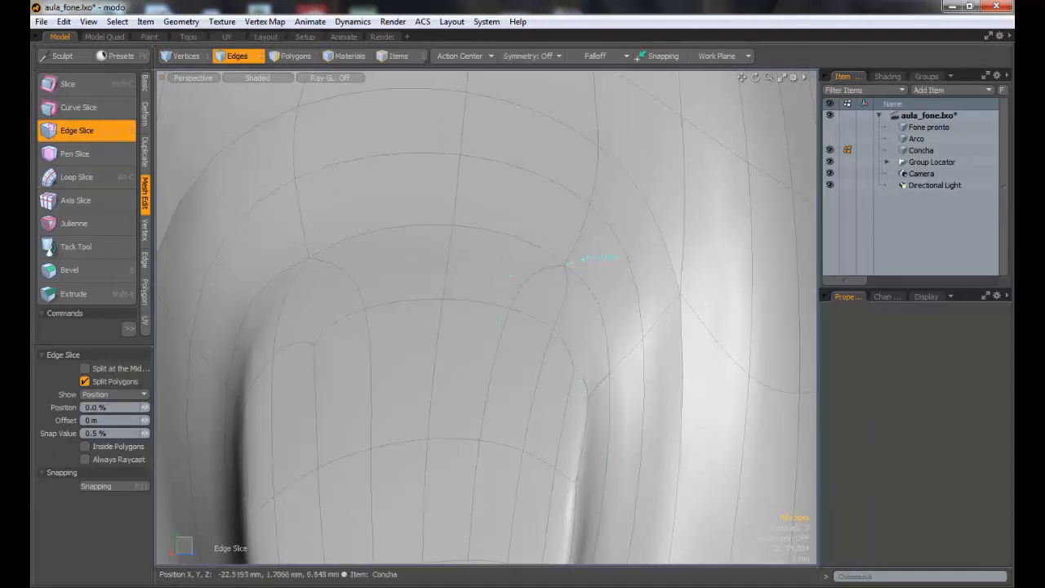
key(space)
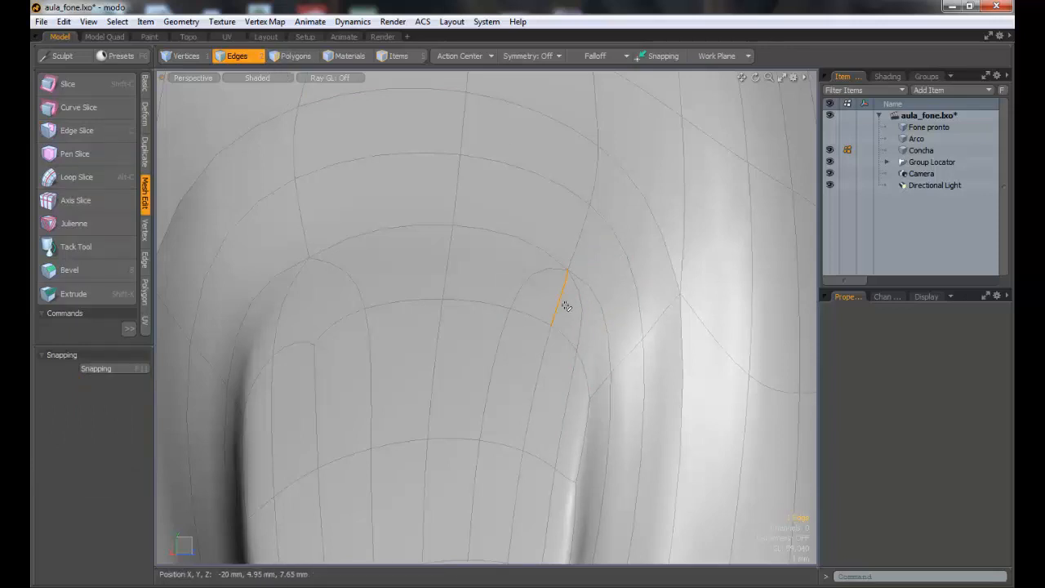
alt+drag(583, 327, 523, 324)
Step: Slice new edges along the groove's side wall down from the corner and delete the short leftover edge crossing them
click(196, 57)
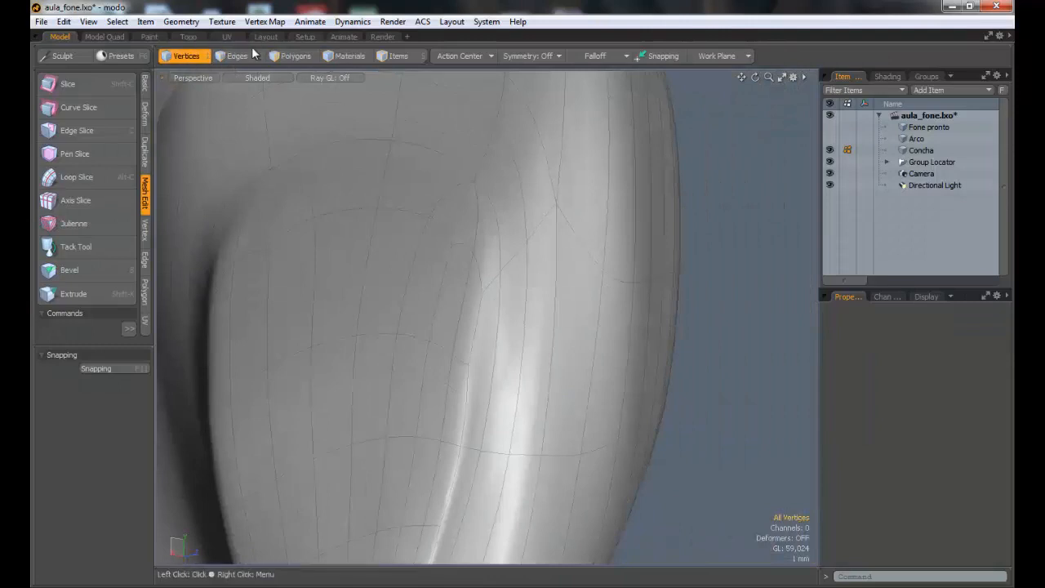
click(235, 59)
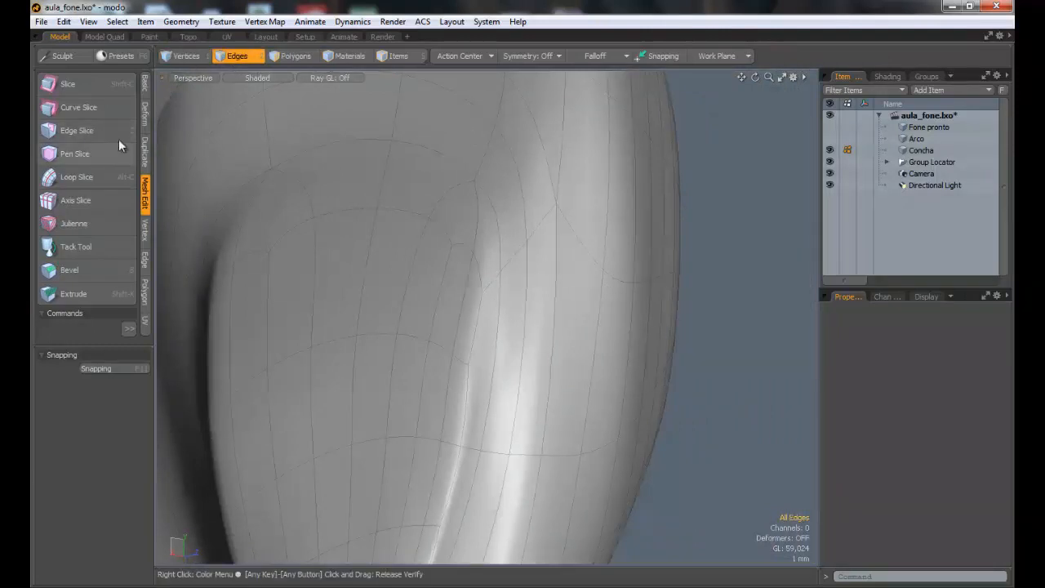
click(89, 130)
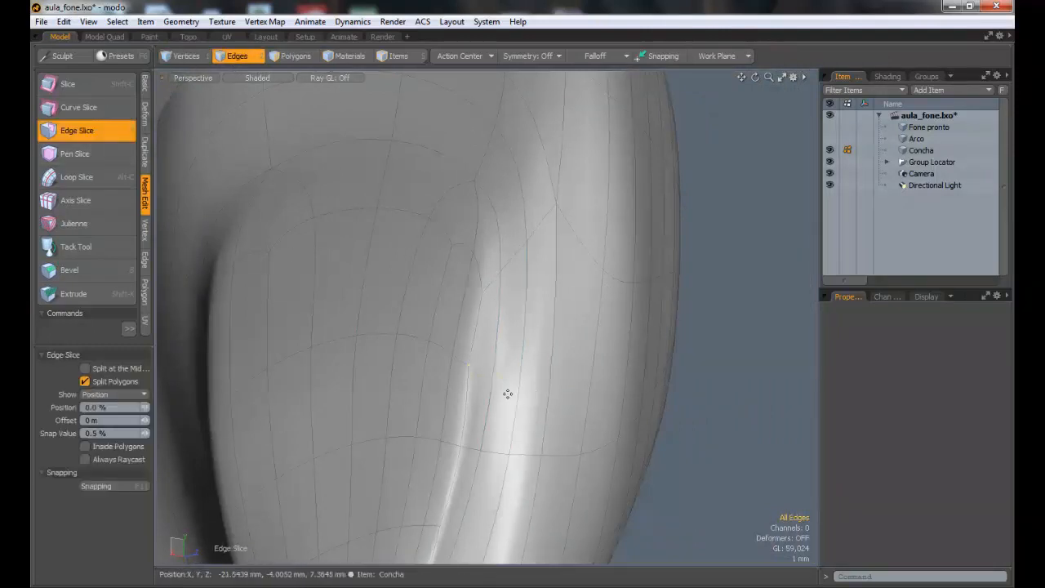
click(482, 451)
alt+shift+drag(527, 452, 501, 284)
click(420, 408)
alt+drag(473, 395, 482, 319)
key(space)
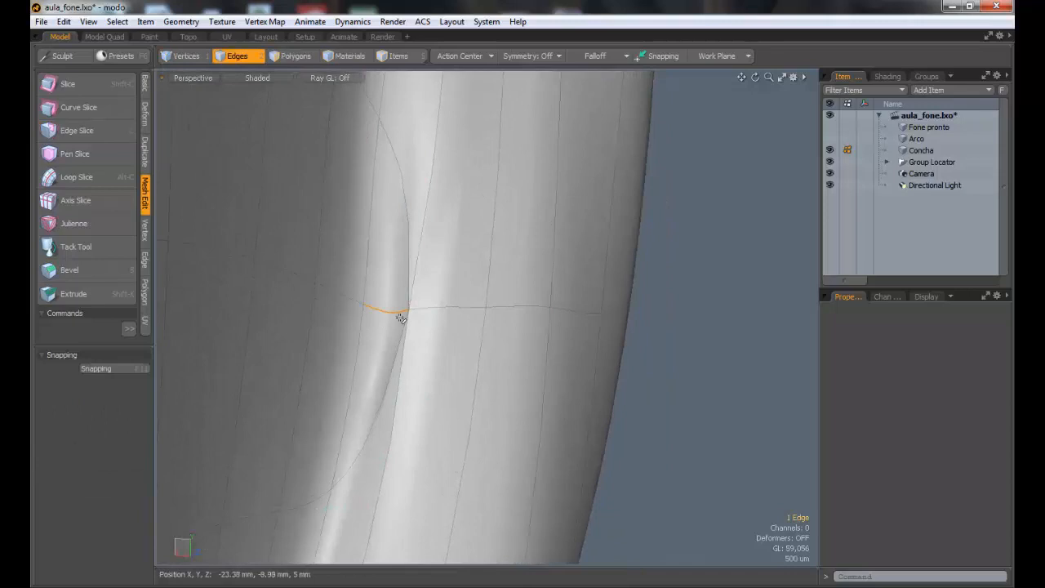
key(BackSpace)
Step: Add further Edge Slice cuts along the groove's side to continue the edge flow, and close the tool
alt+drag(482, 366, 513, 325)
key(c)
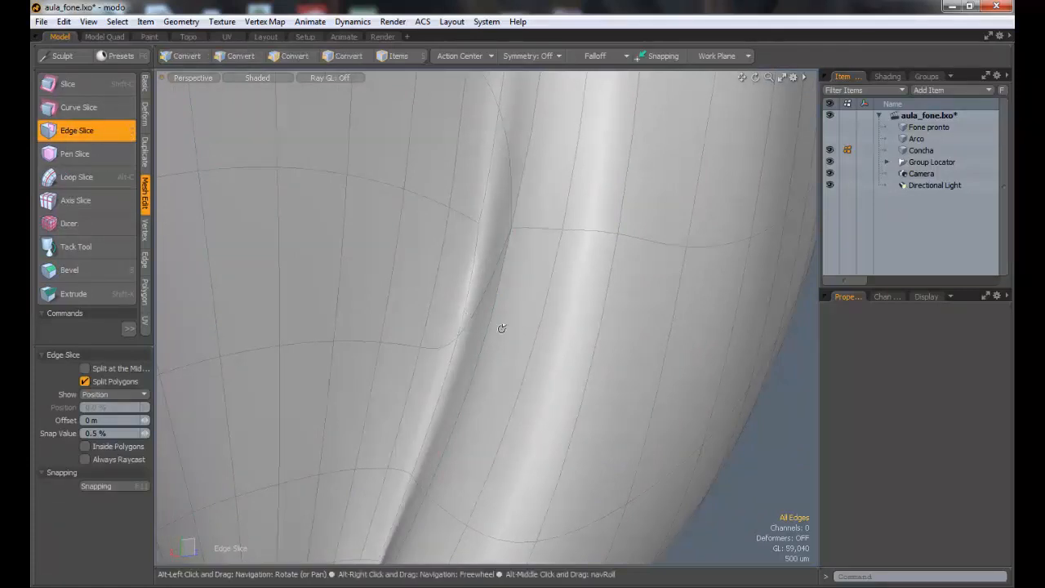
alt+drag(501, 327, 621, 272)
ctrl+alt+drag(679, 292, 561, 233)
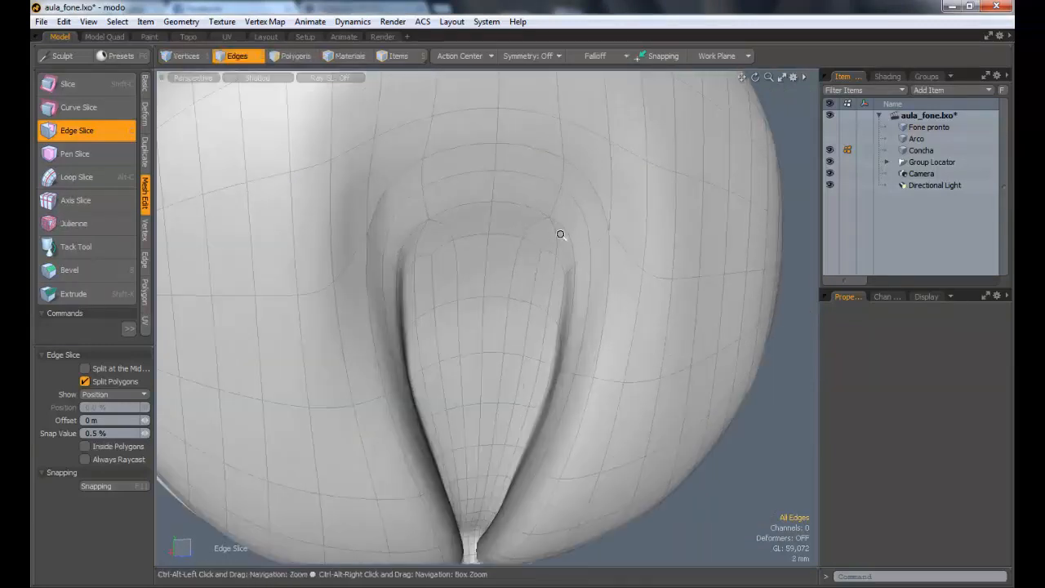
click(239, 58)
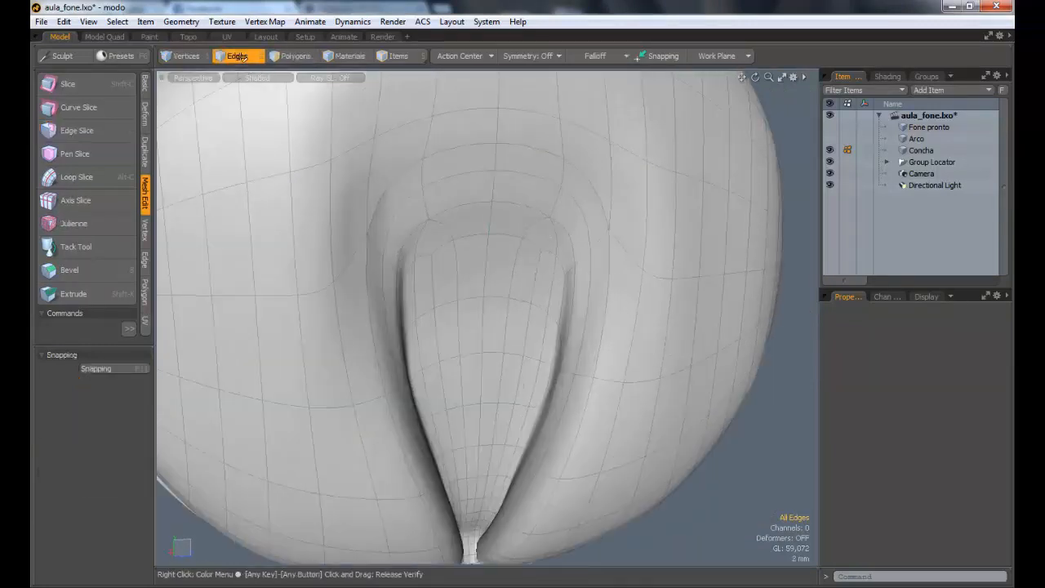
Step: Select the three vertical centre edges above the groove's inner panel and move them 1.7 mm in Y
click(503, 217)
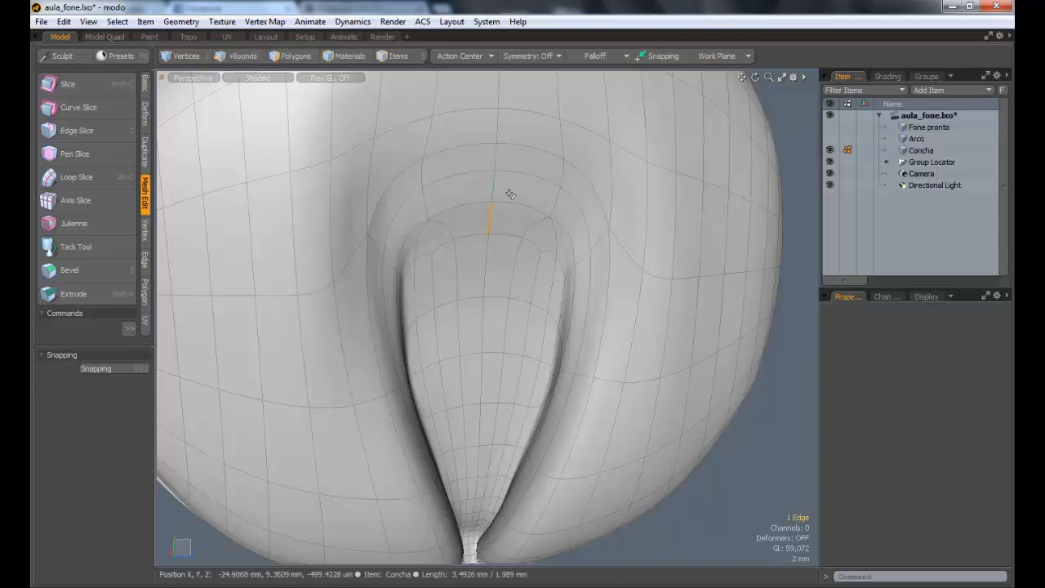
shift+click(496, 183)
shift+click(523, 178)
key(w)
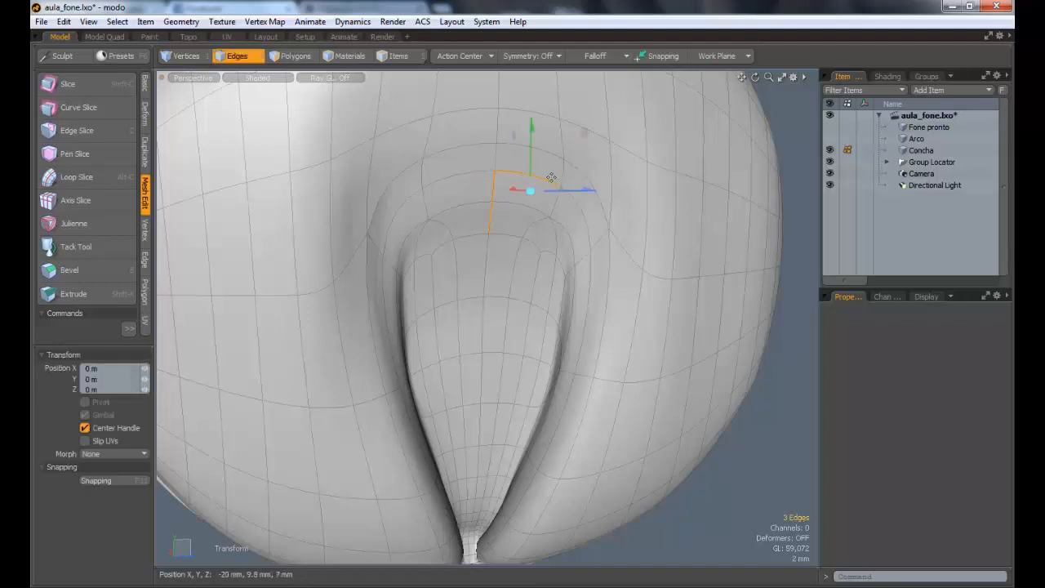
key(space)
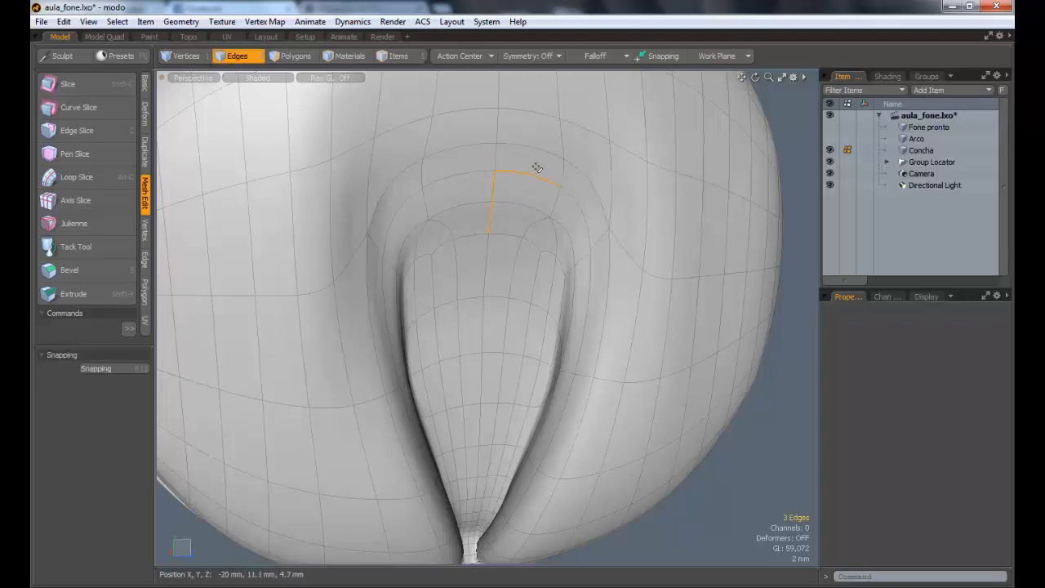
ctrl+click(539, 177)
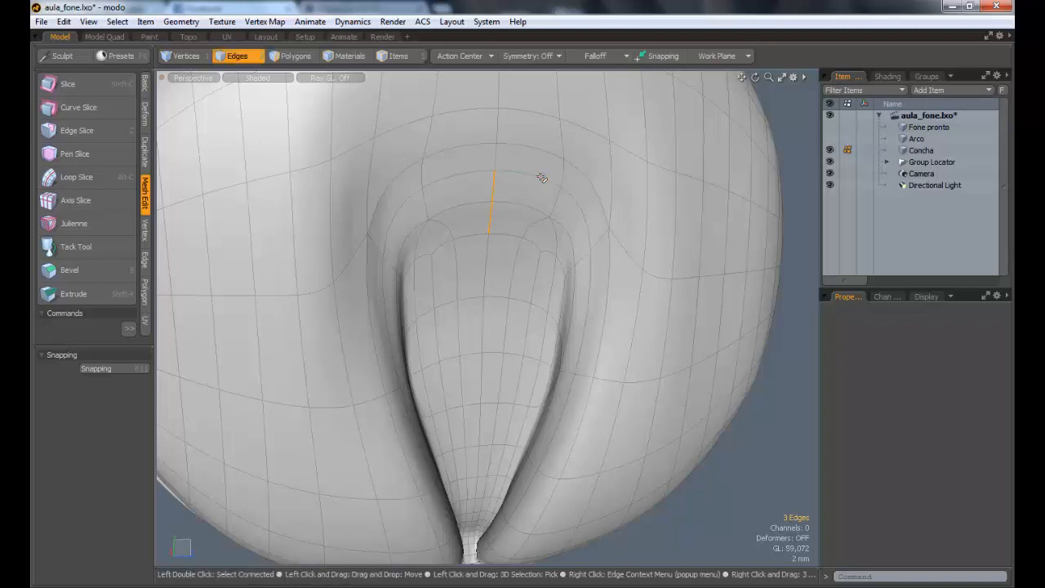
shift+click(509, 172)
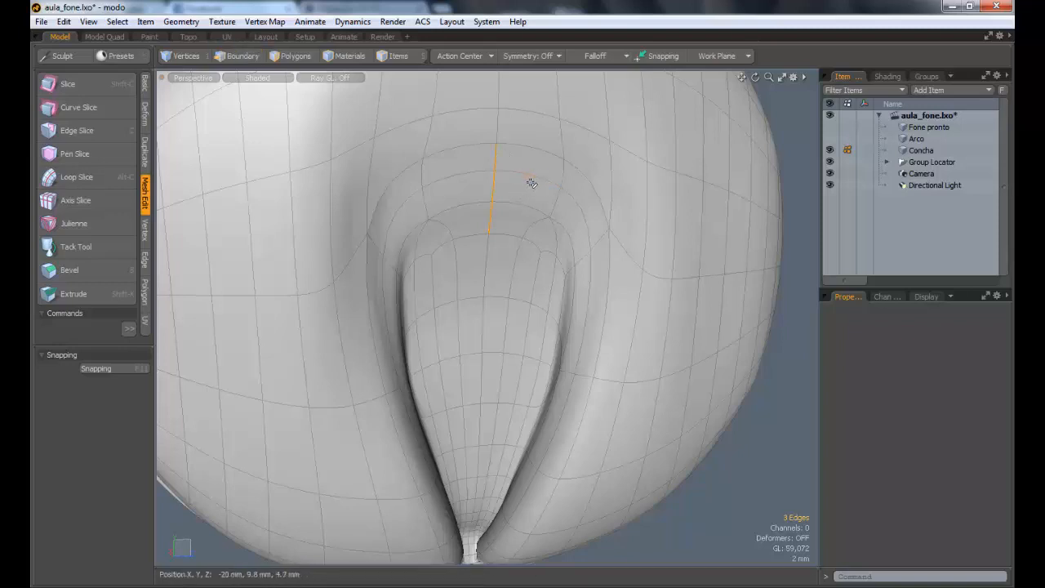
key(w)
drag(492, 144, 492, 130)
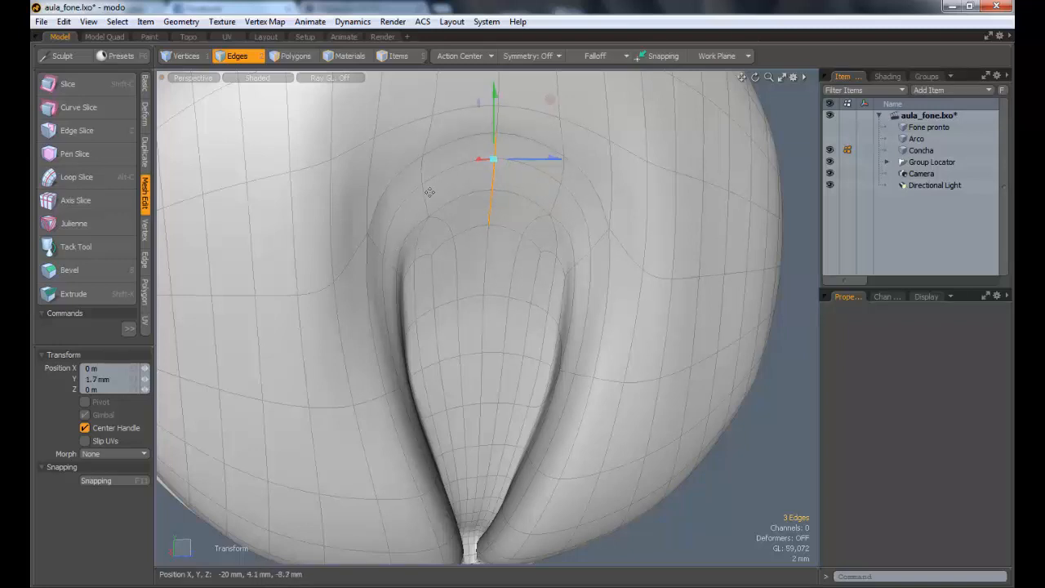
key(space)
Step: View the whole earcup from the other side and deselect the Concha mesh item
alt+drag(608, 251, 459, 247)
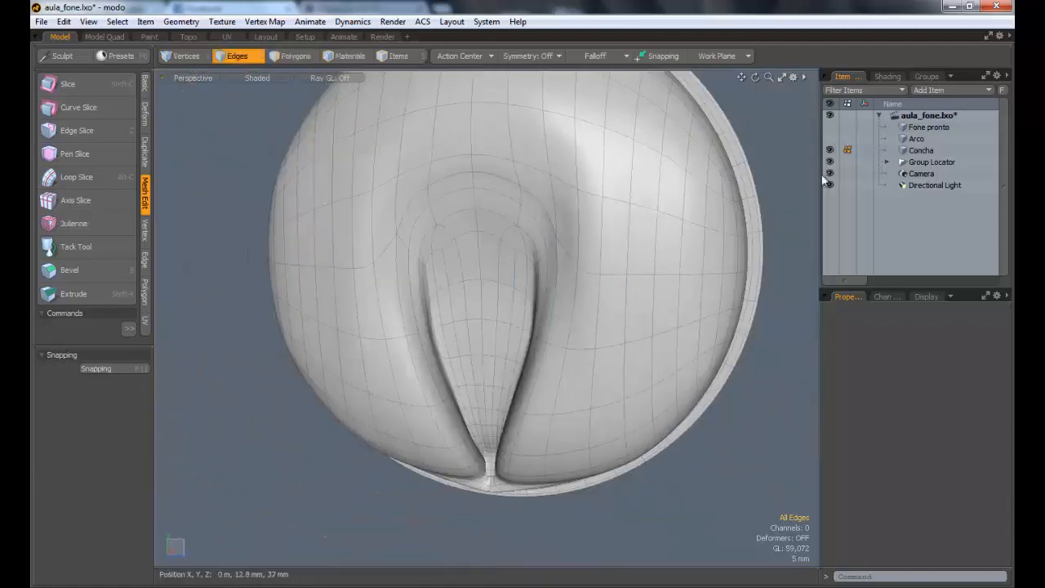
click(917, 128)
key(Escape)
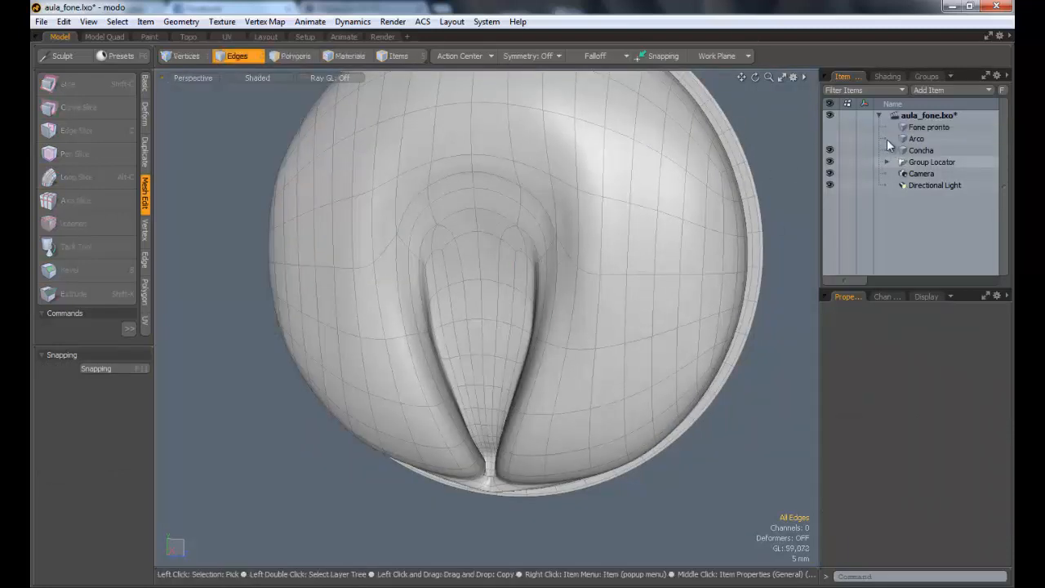
Step: Show the finished "Fone pronto" mesh beside the earcup and examine the teardrop insert and its groove
click(922, 129)
ctrl+alt+drag(374, 262, 318, 262)
alt+drag(318, 262, 439, 261)
key(u)
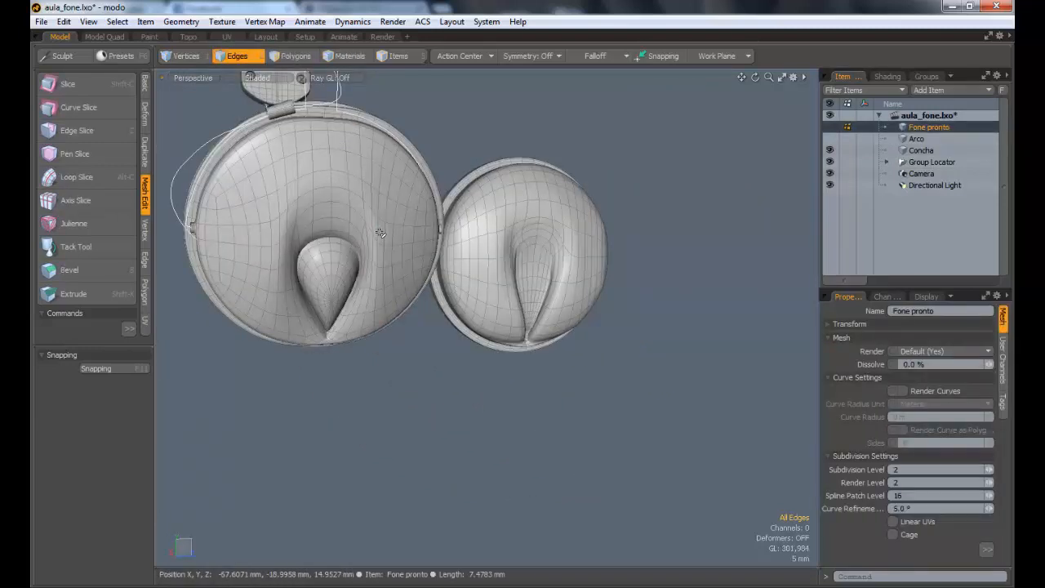
ctrl+alt+drag(326, 225, 375, 261)
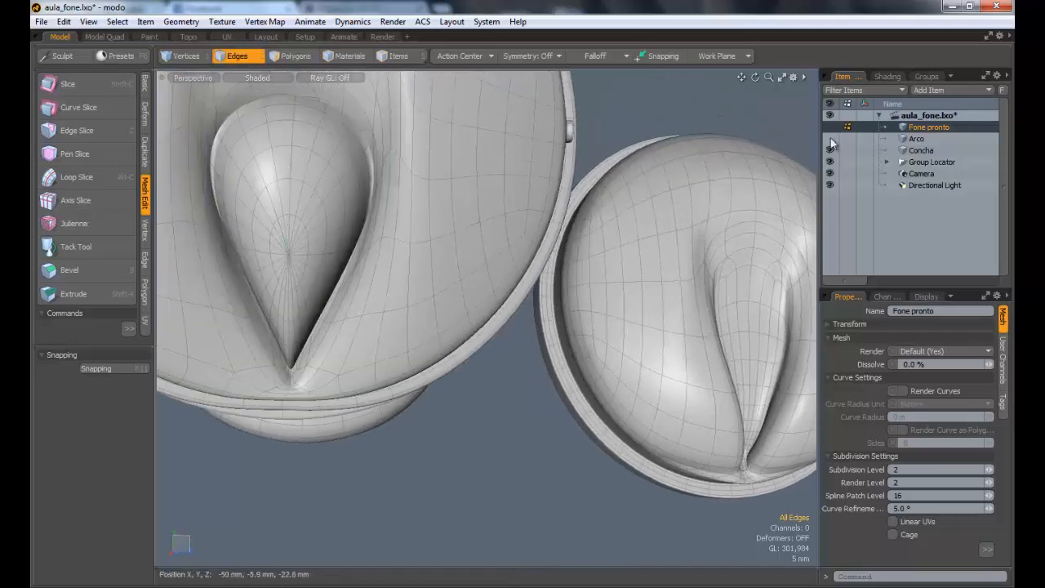
Step: Return to the Concha mesh on its own and start a Sphere primitive
click(923, 151)
alt+shift+drag(493, 245, 285, 227)
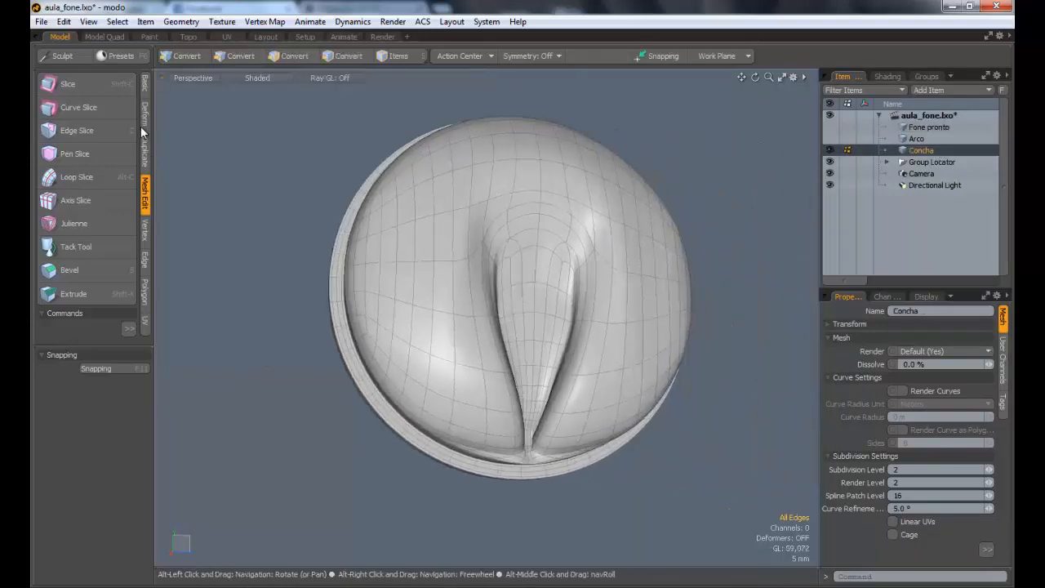
click(146, 86)
click(74, 90)
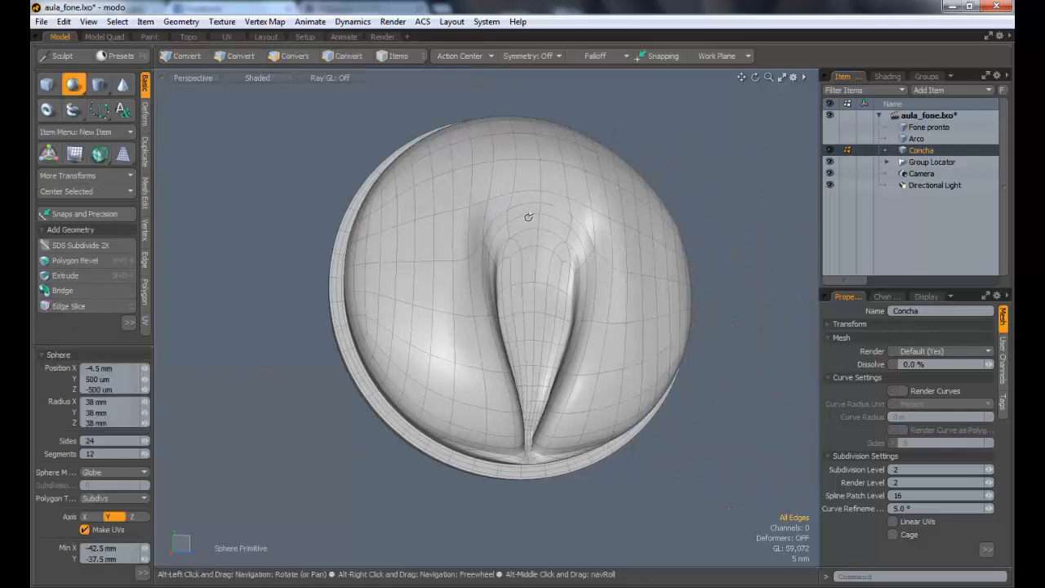
Step: Try to draw a sphere about 6.8 mm in radius in front of the earcup, and undo it
alt+drag(530, 217, 532, 299)
alt+shift+drag(531, 299, 445, 333)
key(2)
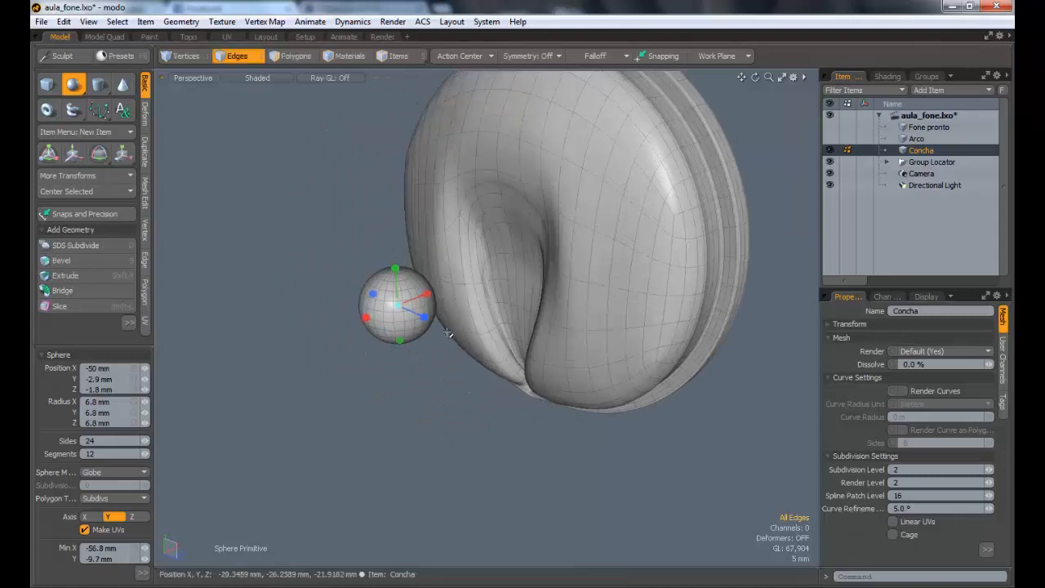
key(y)
drag(515, 247, 542, 235)
key(ctrl+z)
key(ctrl+z)
key(ctrl+z)
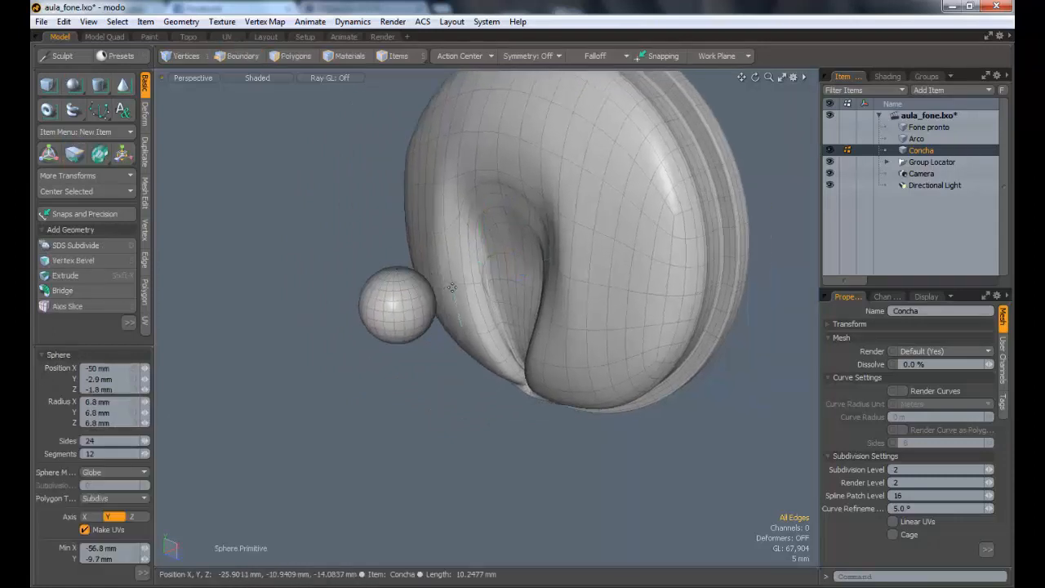
Step: In the Left view, draw a sphere about 8.1 mm in radius centred over the teardrop groove, then return to the Perspective view
alt+drag(515, 296, 619, 277)
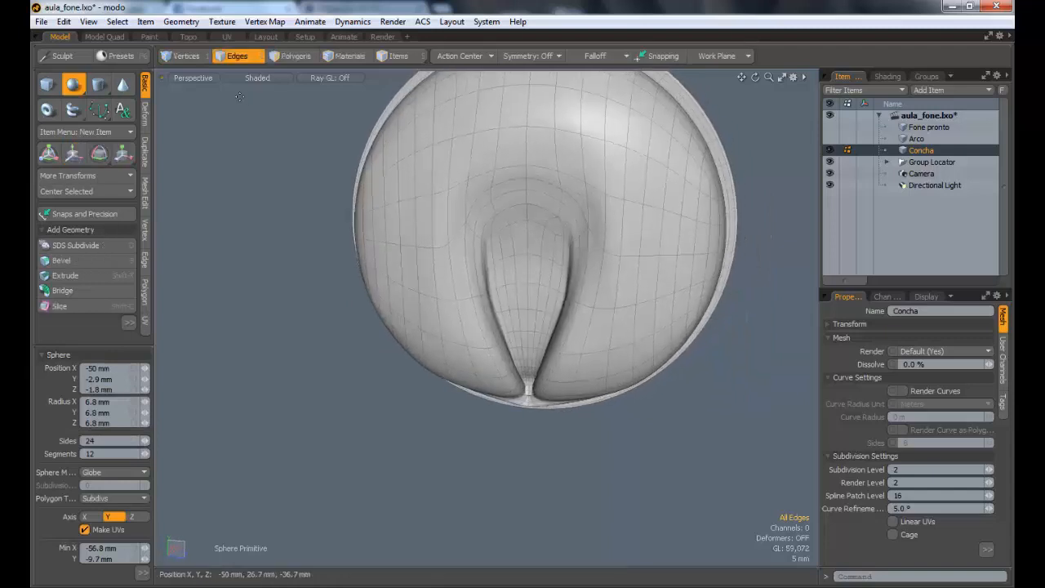
click(191, 77)
click(186, 71)
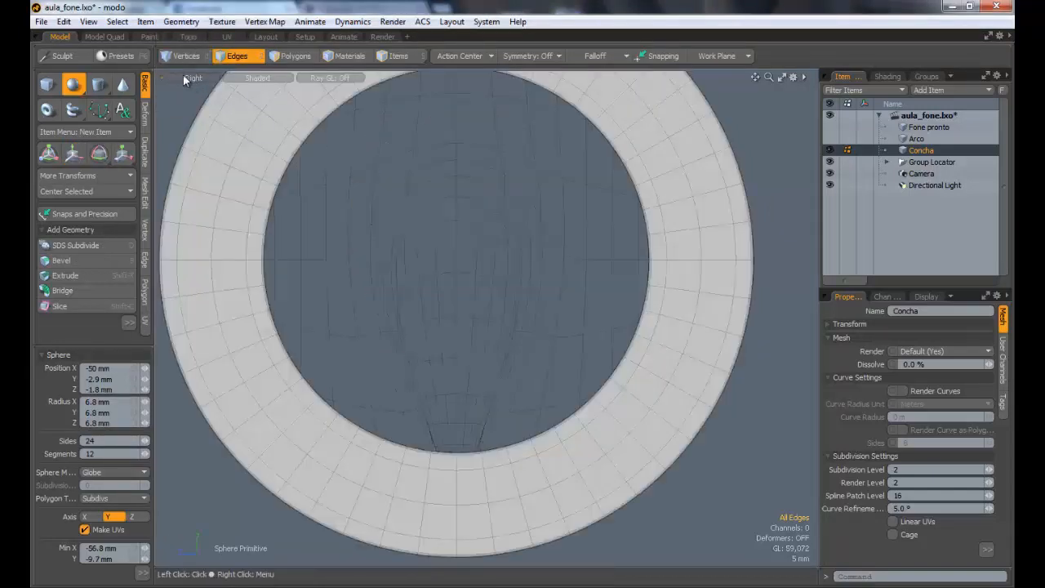
click(185, 75)
click(194, 86)
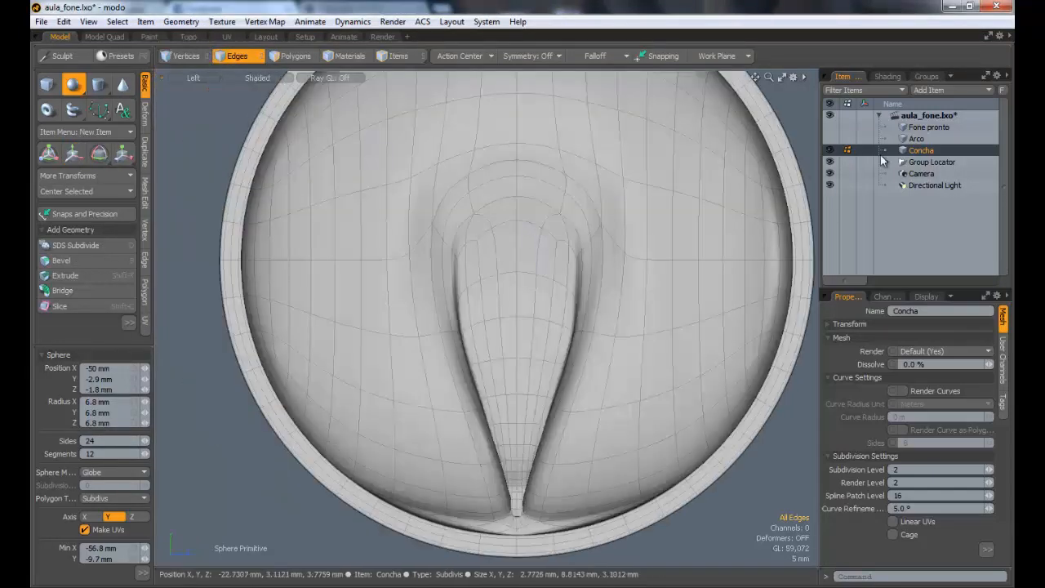
drag(516, 346, 573, 346)
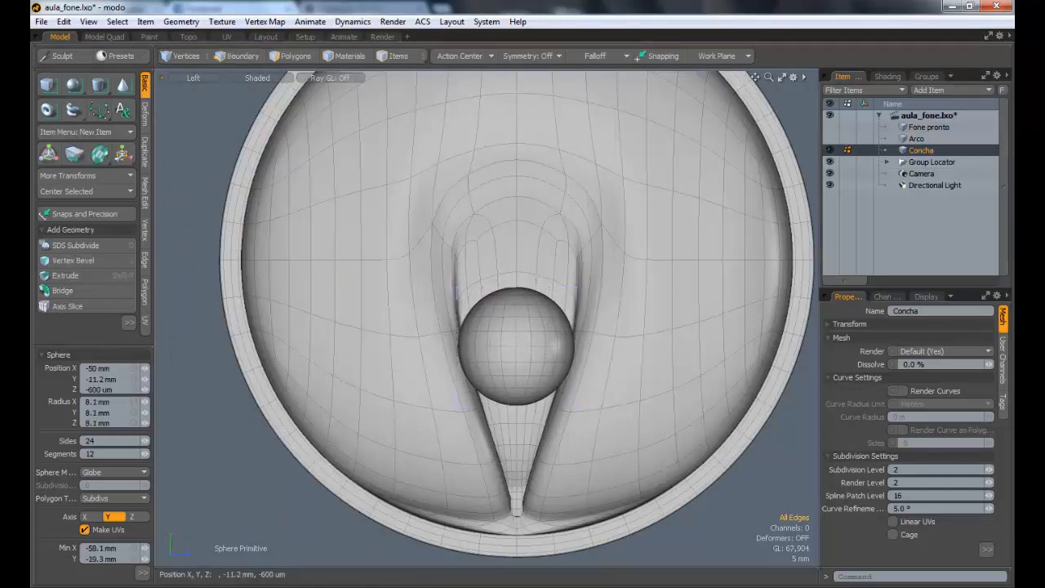
alt+drag(346, 204, 303, 172)
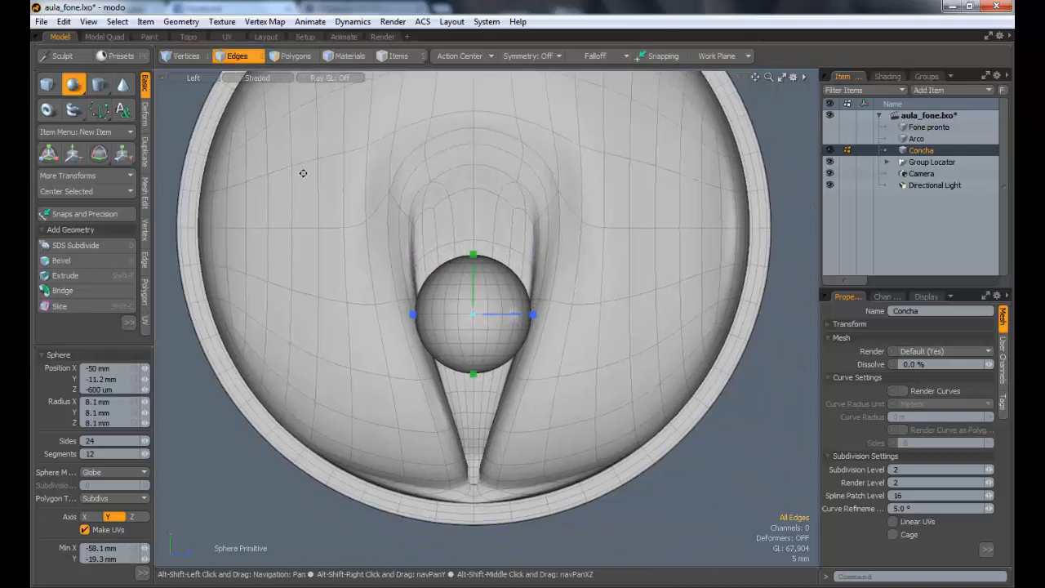
click(186, 81)
click(195, 92)
alt+drag(473, 269, 408, 269)
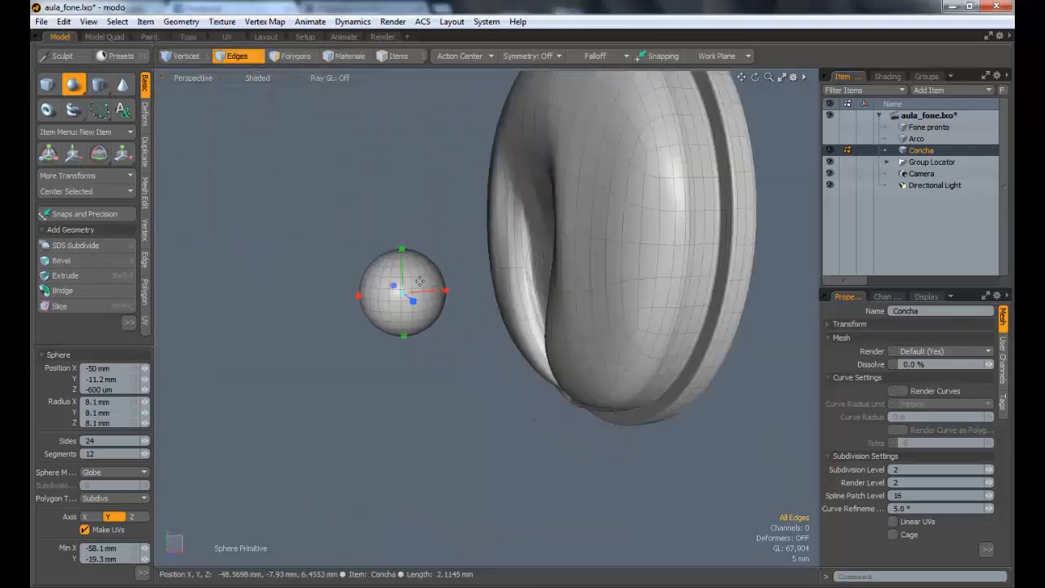
Step: Select all the sphere's polygons, rotate them 90° about Z, and clear the selection
key(e)
click(248, 61)
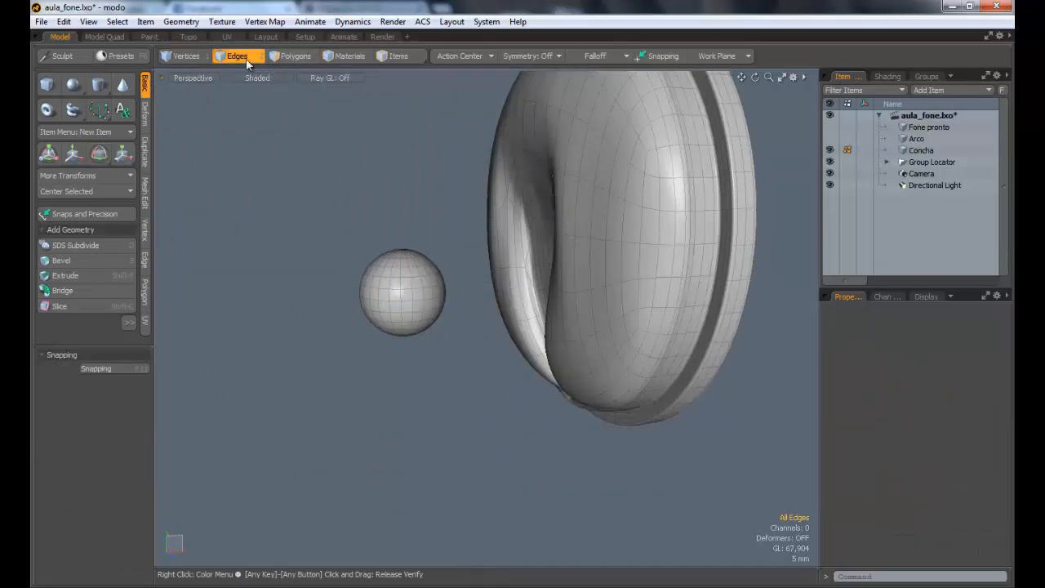
click(282, 57)
double_click(399, 296)
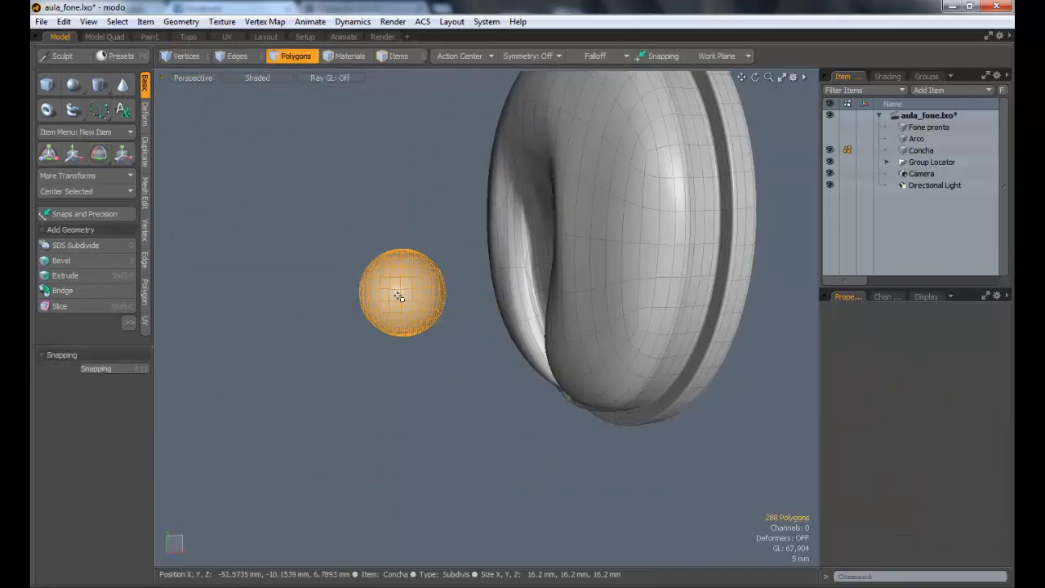
key(e)
drag(384, 242, 342, 287)
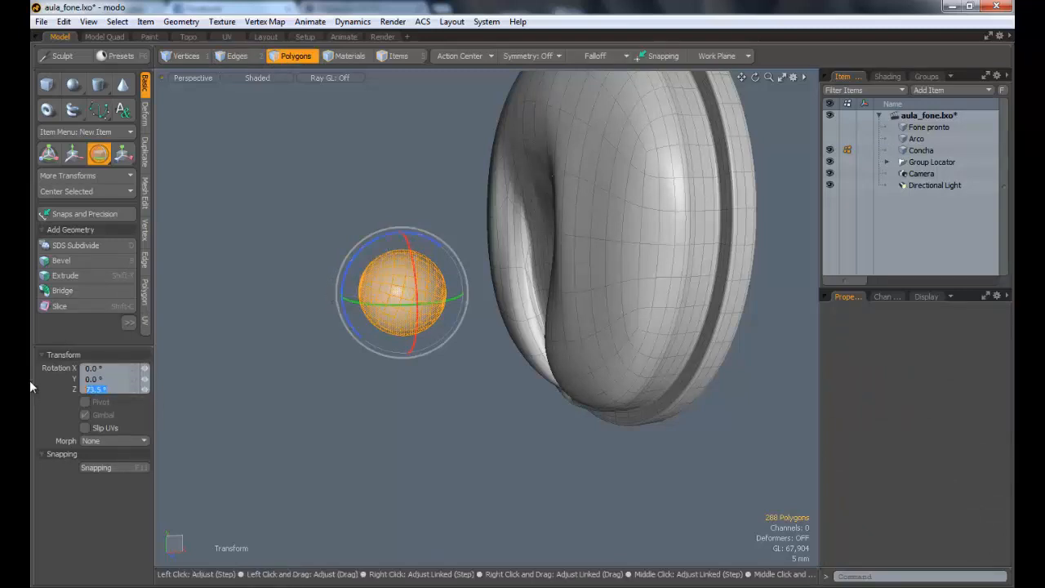
text(90)
key(Return)
key(alt)
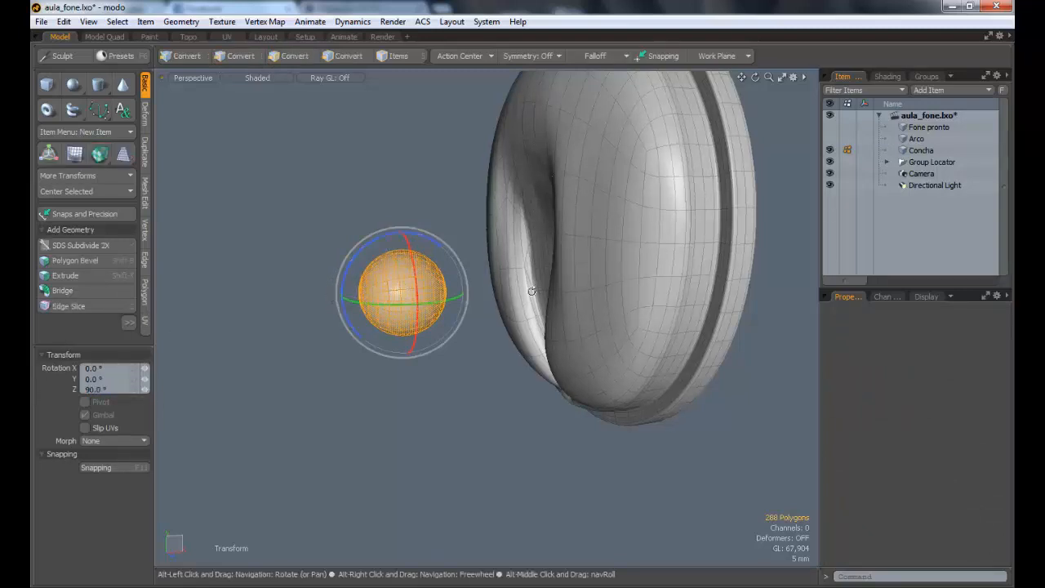
mouse_move(532, 290)
alt+mouse_down()
mouse_move(645, 292)
mouse_move(515, 292)
alt+mouse_up()
key(Escape)
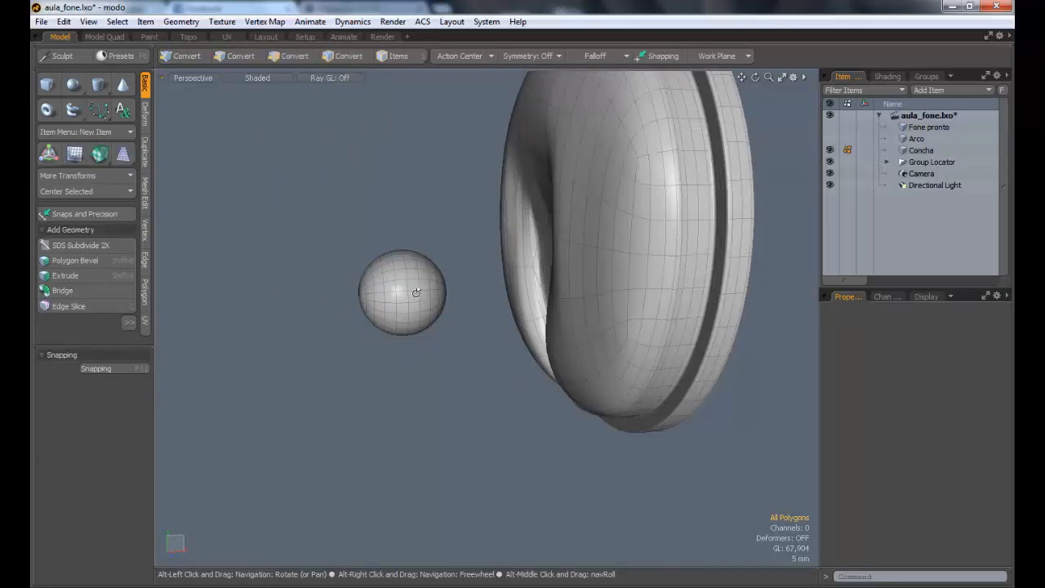
Step: Select the half of the sphere facing the earcup and delete its polygons
alt+drag(416, 292, 448, 288)
alt+drag(410, 285, 444, 284)
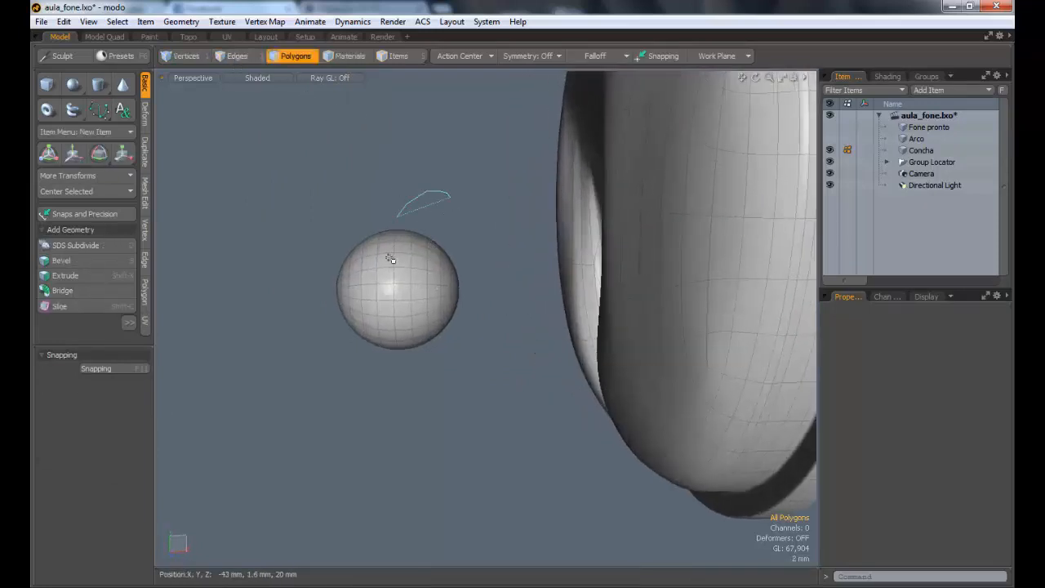
middle_drag(488, 301, 370, 232)
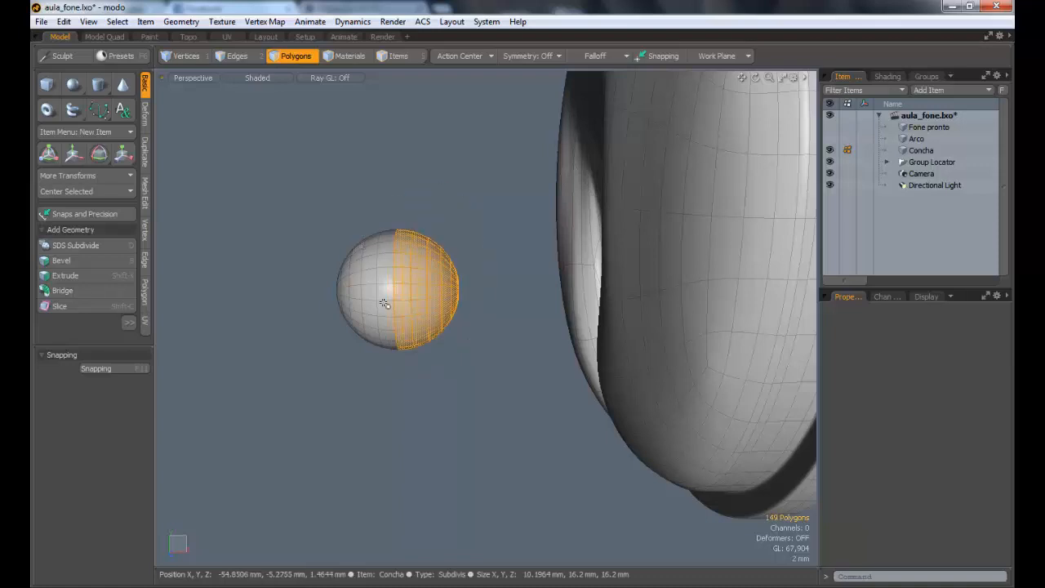
mouse_move(583, 300)
alt+mouse_down()
mouse_move(642, 297)
mouse_move(912, 228)
mouse_move(650, 301)
mouse_move(521, 254)
mouse_move(563, 252)
alt+mouse_up()
ctrl+drag(418, 284, 419, 349)
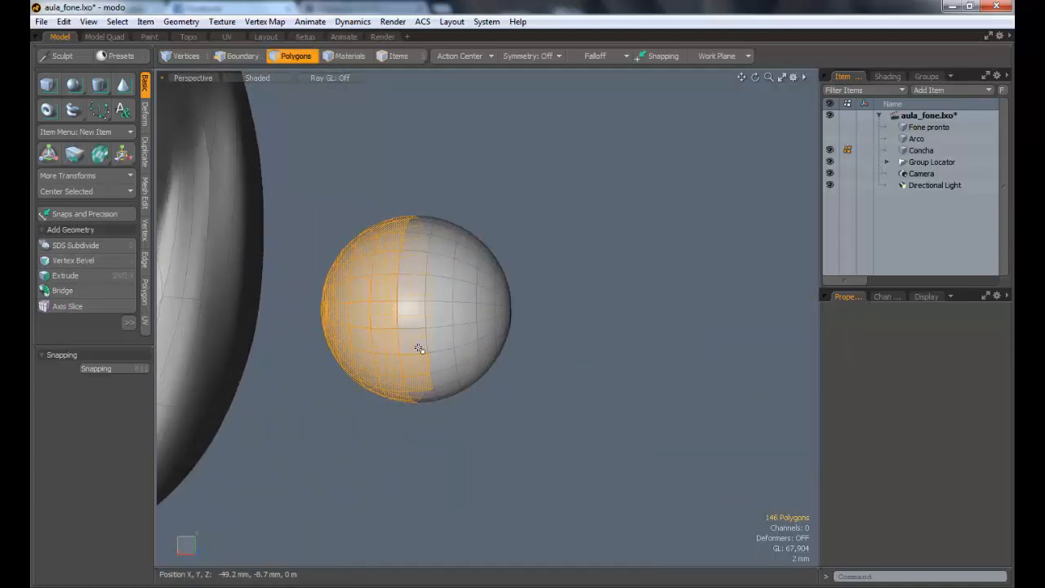
alt+drag(663, 263, 469, 321)
key(Delete)
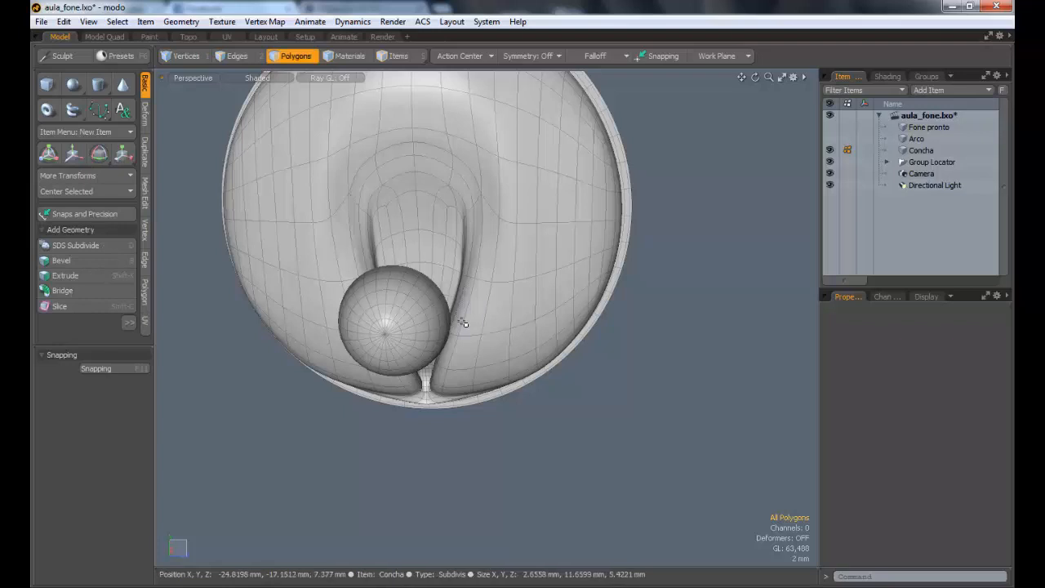
alt+drag(466, 320, 529, 302)
alt+drag(529, 302, 482, 304)
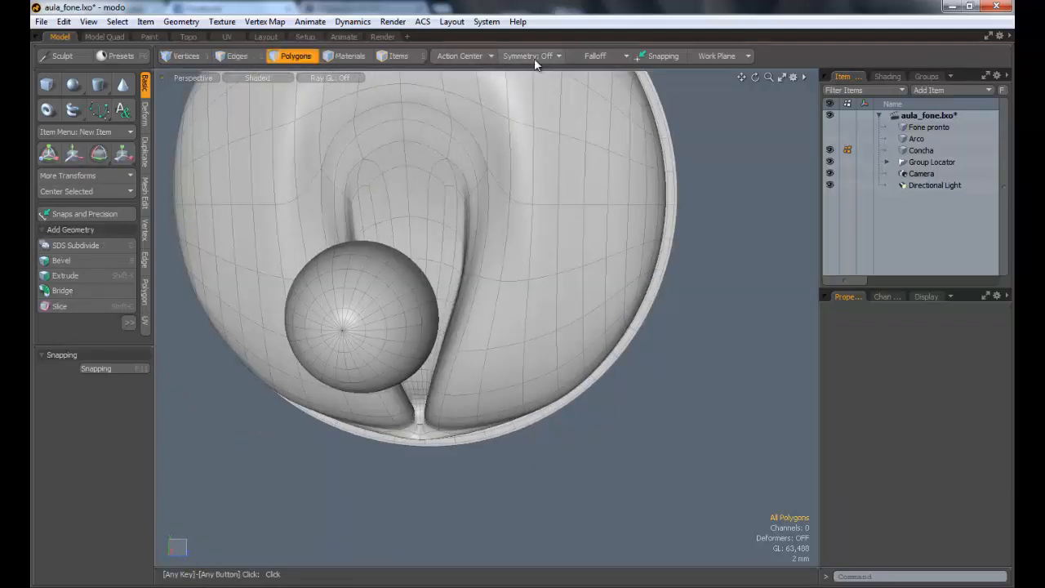
click(585, 55)
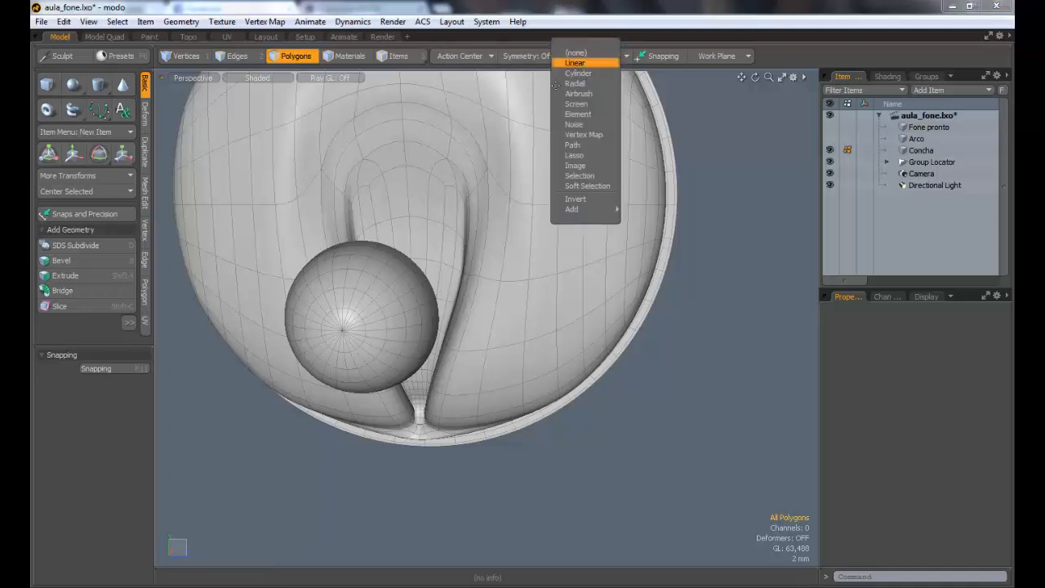
click(583, 63)
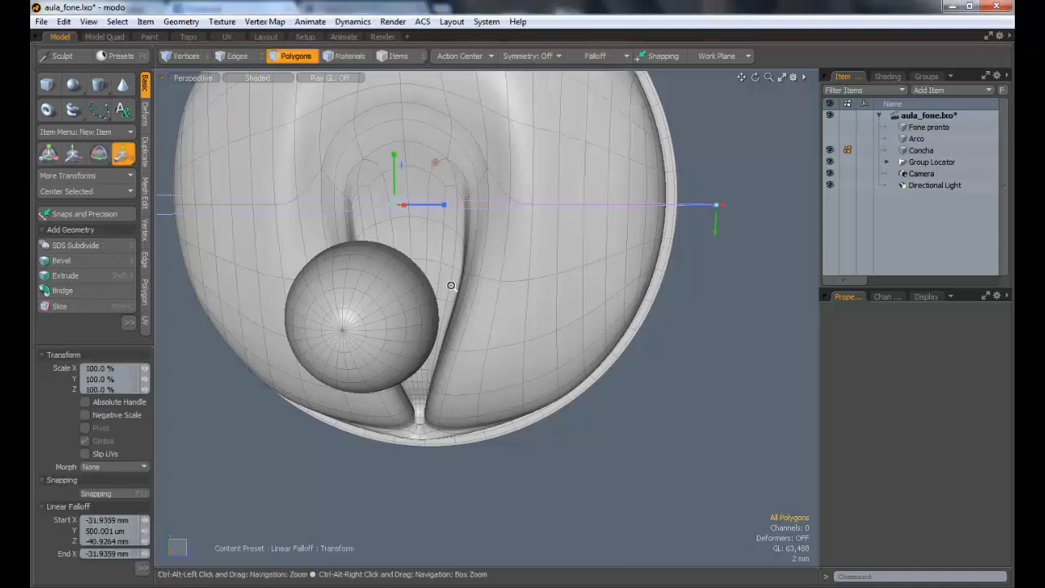
ctrl+alt+drag(451, 285, 423, 284)
key(space)
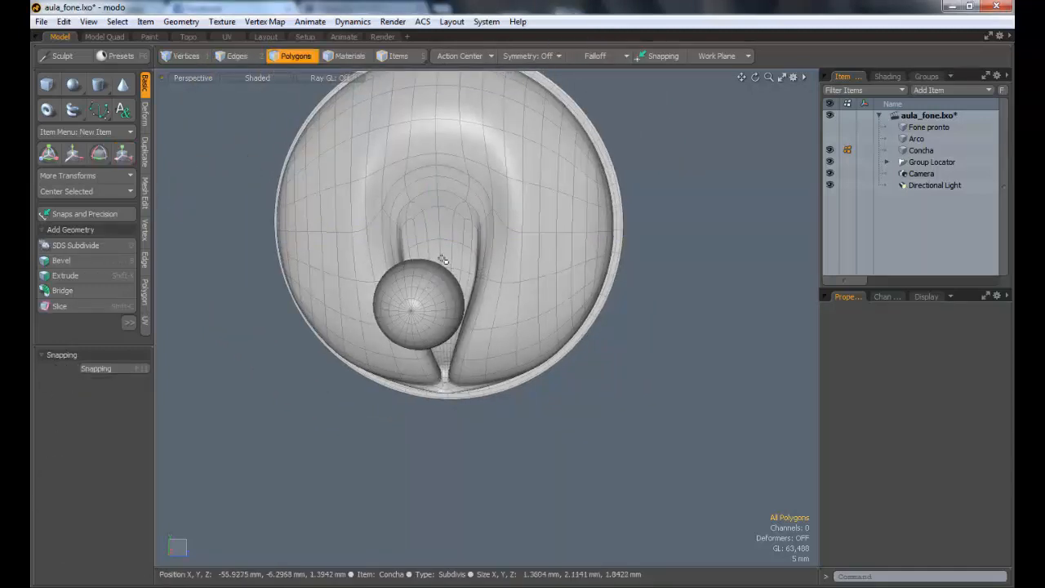
Step: Try to scale the mesh to 117.5% along Z with no polygons selected, and undo the scaling
click(419, 294)
alt+drag(420, 294, 461, 203)
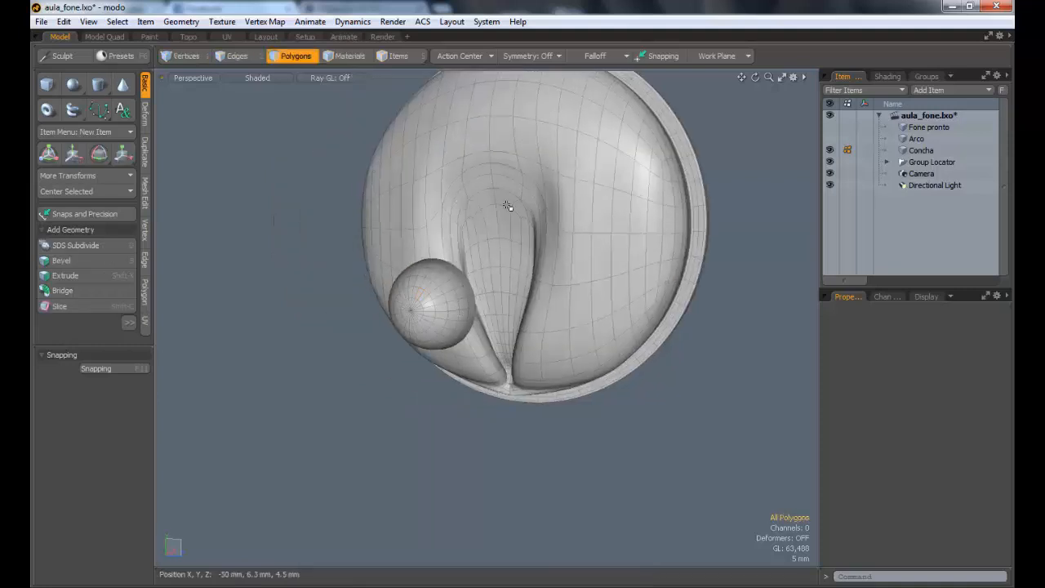
key(y)
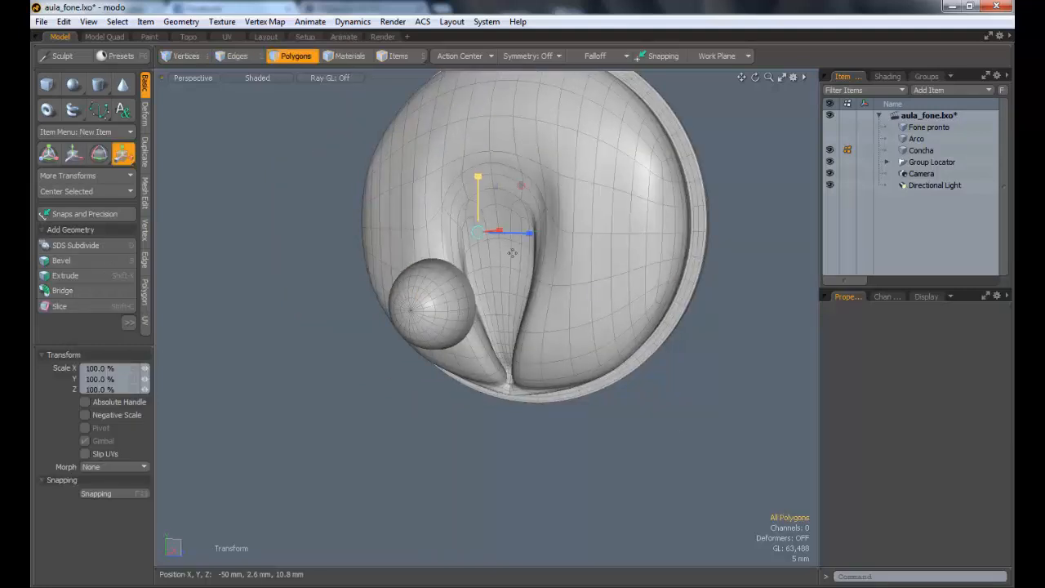
mouse_move(529, 233)
mouse_down()
mouse_move(572, 232)
mouse_move(506, 232)
mouse_move(525, 224)
mouse_up()
key(space)
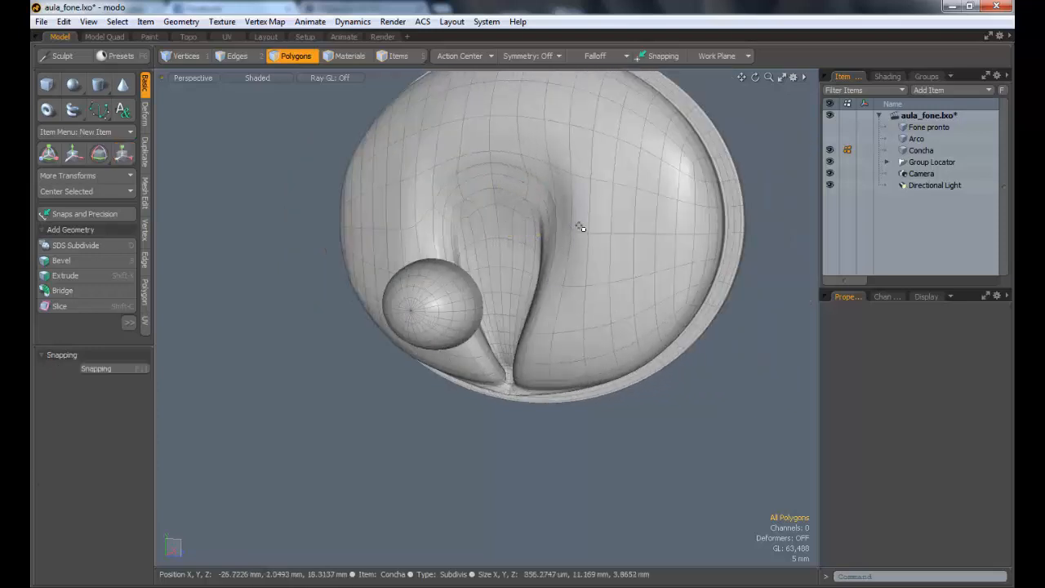
key(r)
key(ctrl+z)
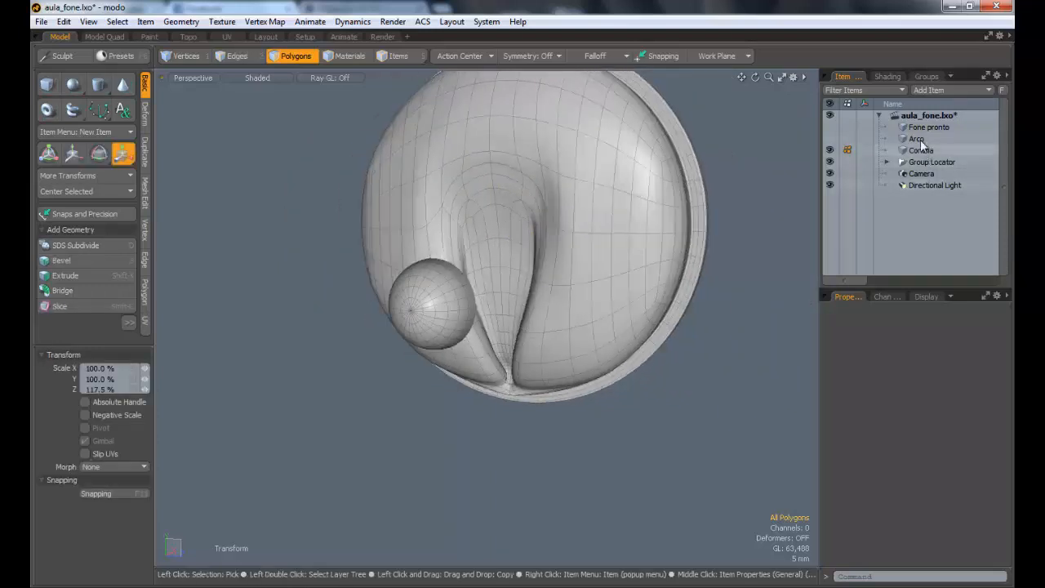
key(space)
Step: Select the whole half sphere and apply a linear falloff to it
double_click(412, 276)
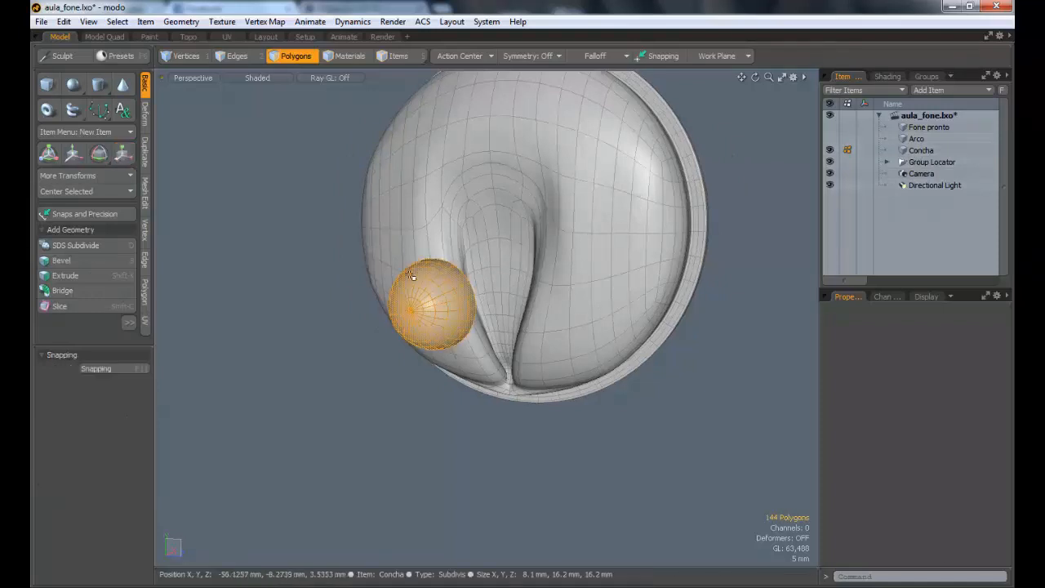
alt+drag(606, 308, 590, 302)
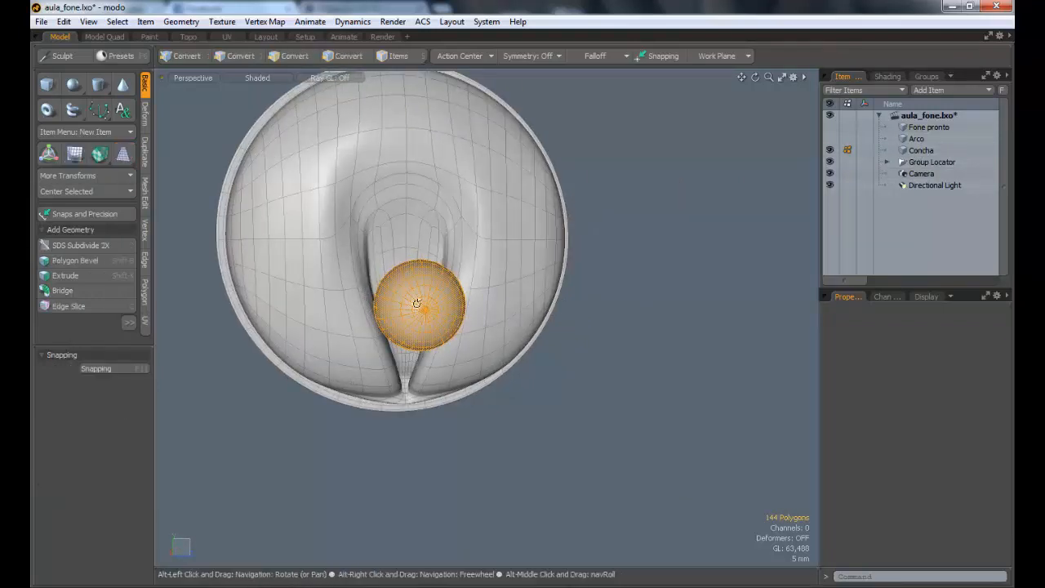
alt+drag(487, 332, 602, 186)
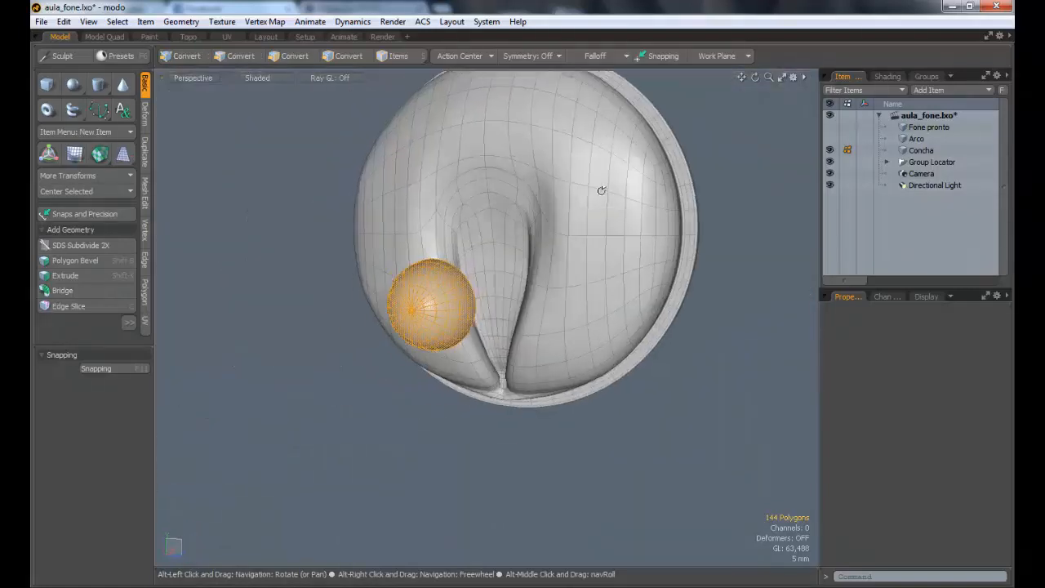
click(592, 52)
click(586, 65)
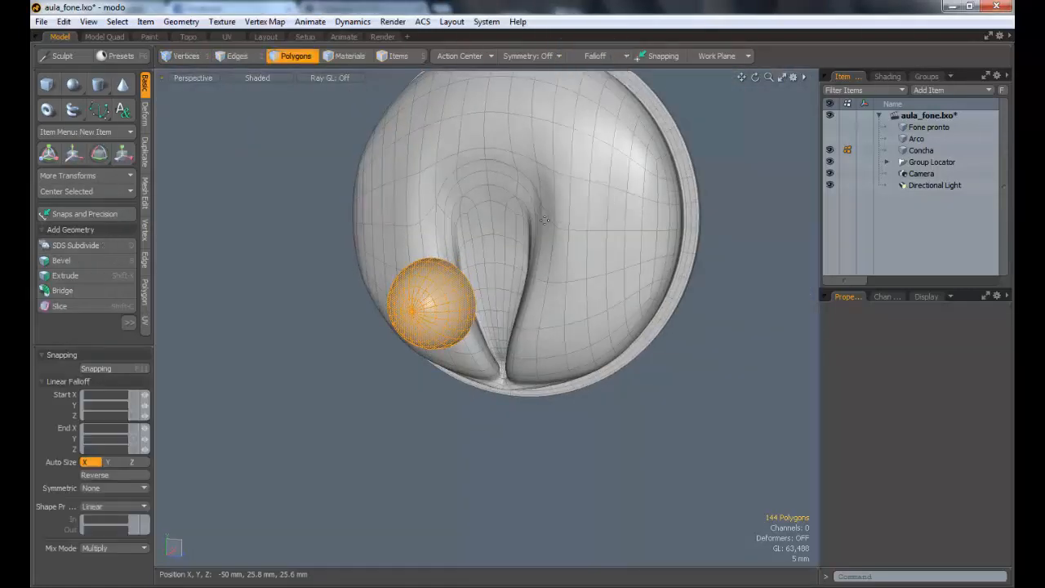
Step: Auto-size the linear falloff along Y and scale the half sphere to 6% along Z, tapering its lower end into a teardrop
key(r)
alt+drag(468, 256, 569, 273)
ctrl+alt+drag(482, 285, 522, 273)
alt+drag(454, 281, 300, 340)
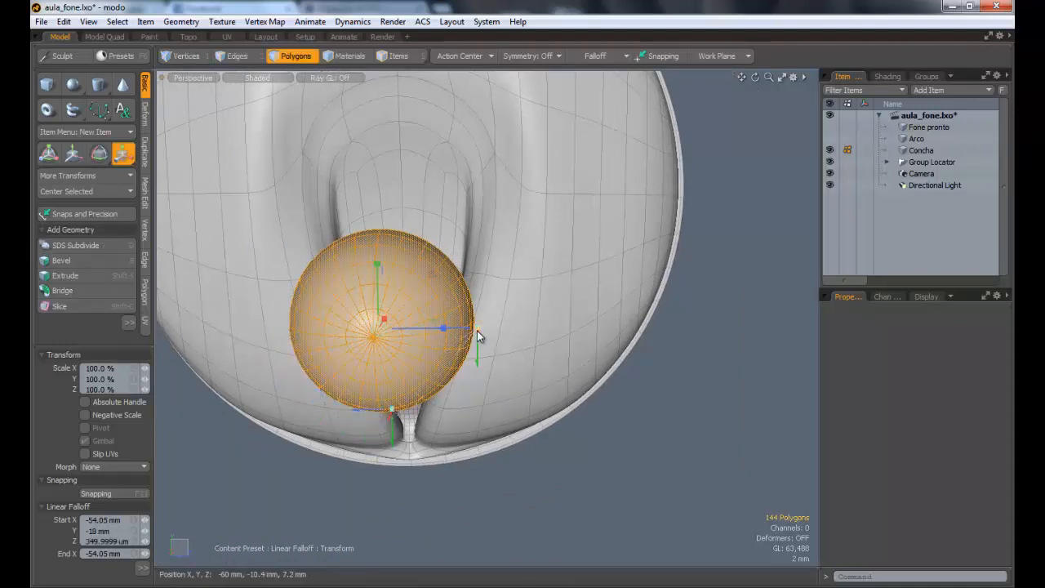
key(ctrl+z)
key(ctrl+z)
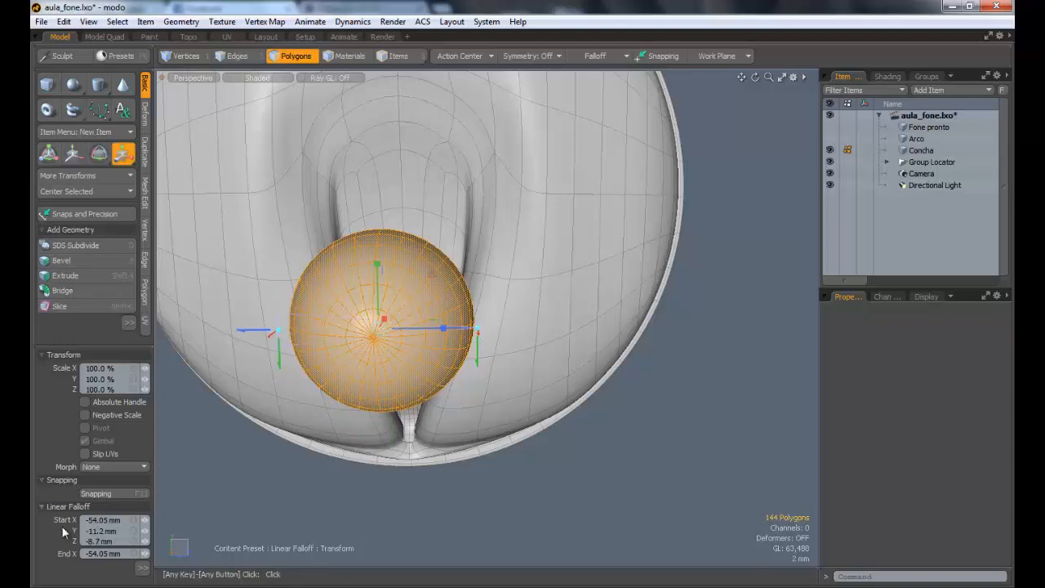
click(143, 567)
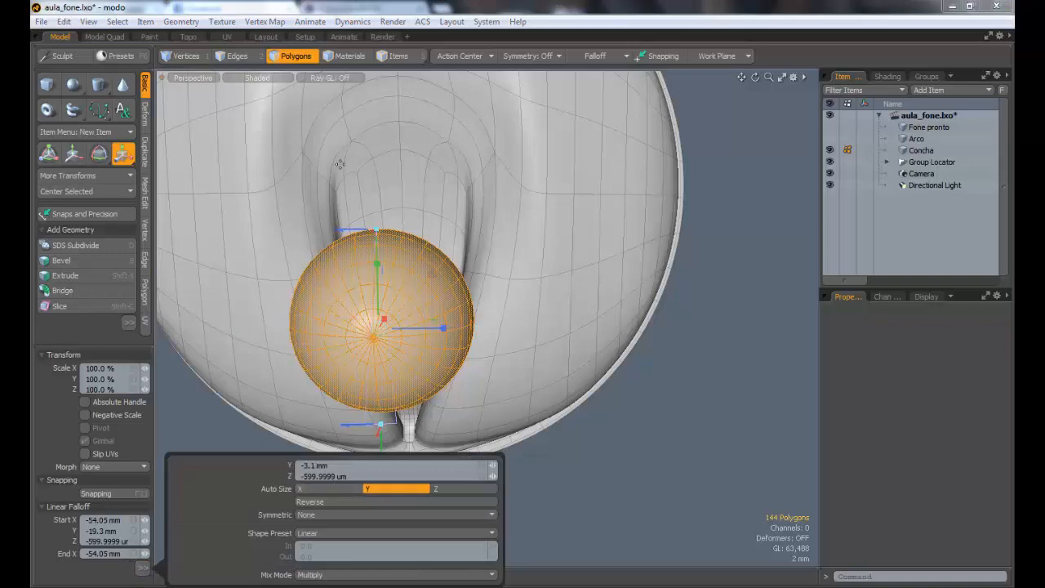
alt+drag(381, 245, 535, 319)
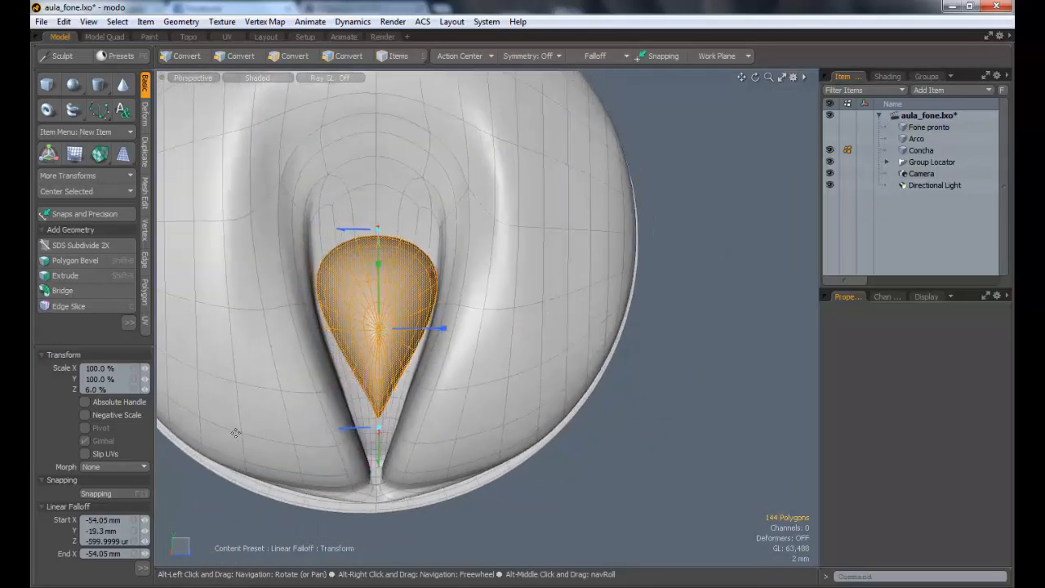
key(space)
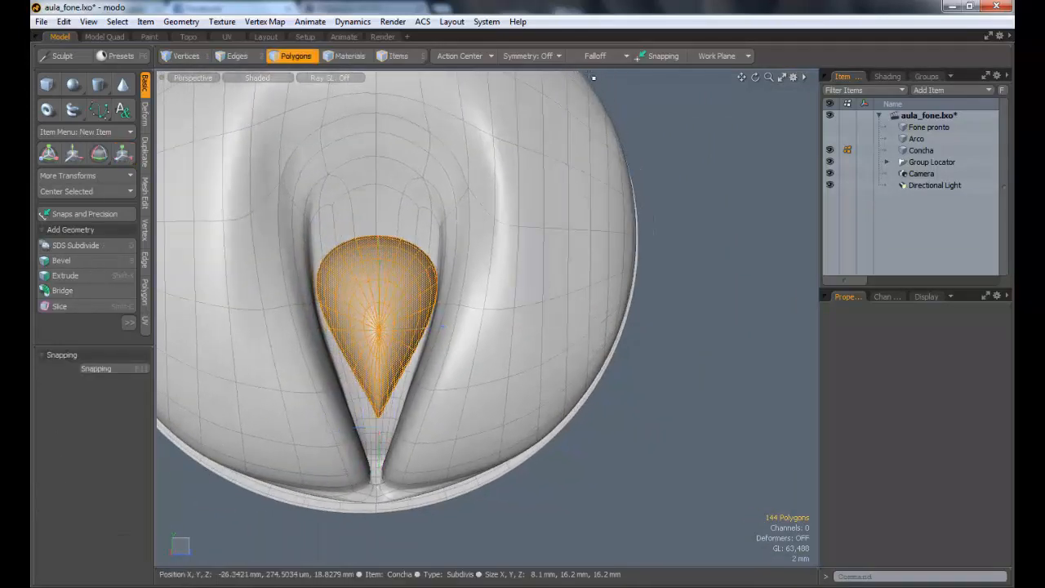
Step: Try to scale the teardrop along Z with the linear falloff reversed
click(542, 55)
click(552, 55)
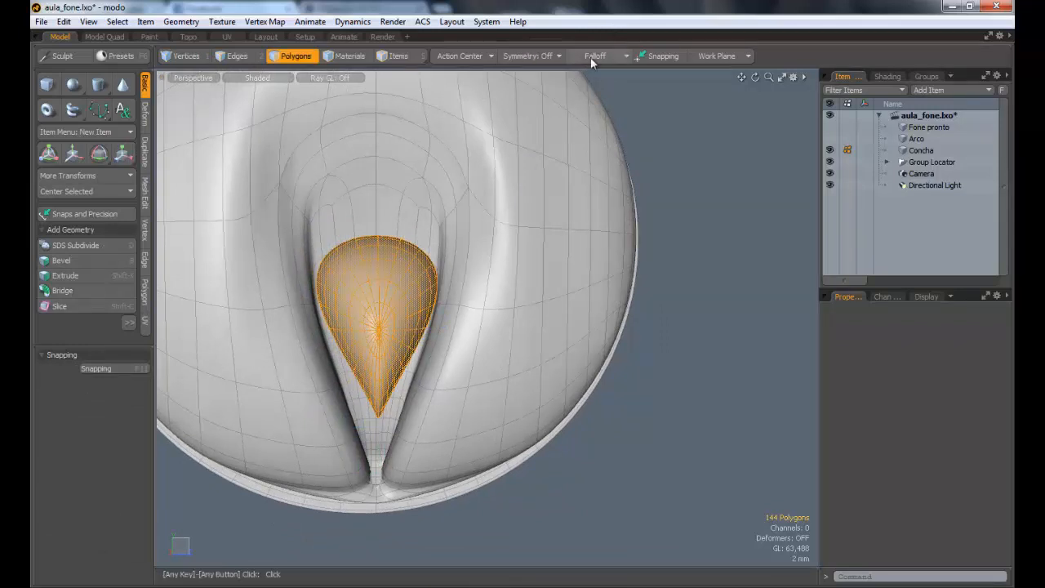
click(593, 56)
click(594, 67)
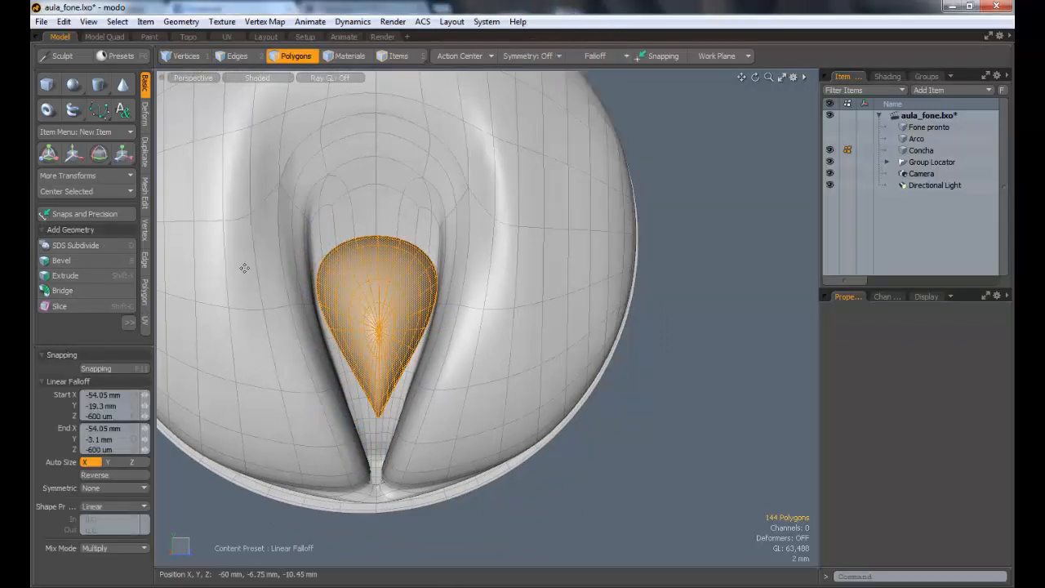
key(y)
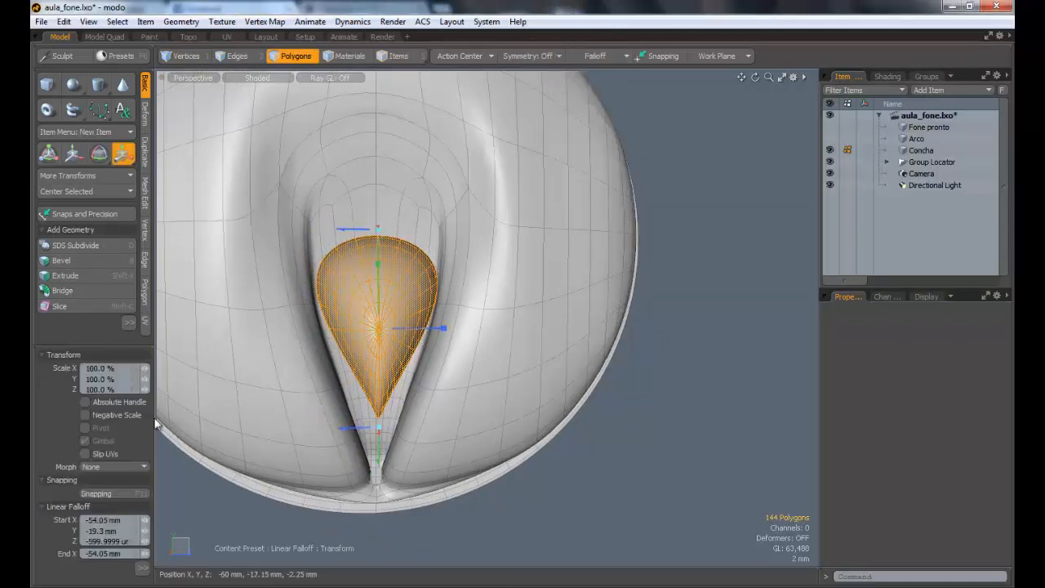
click(143, 567)
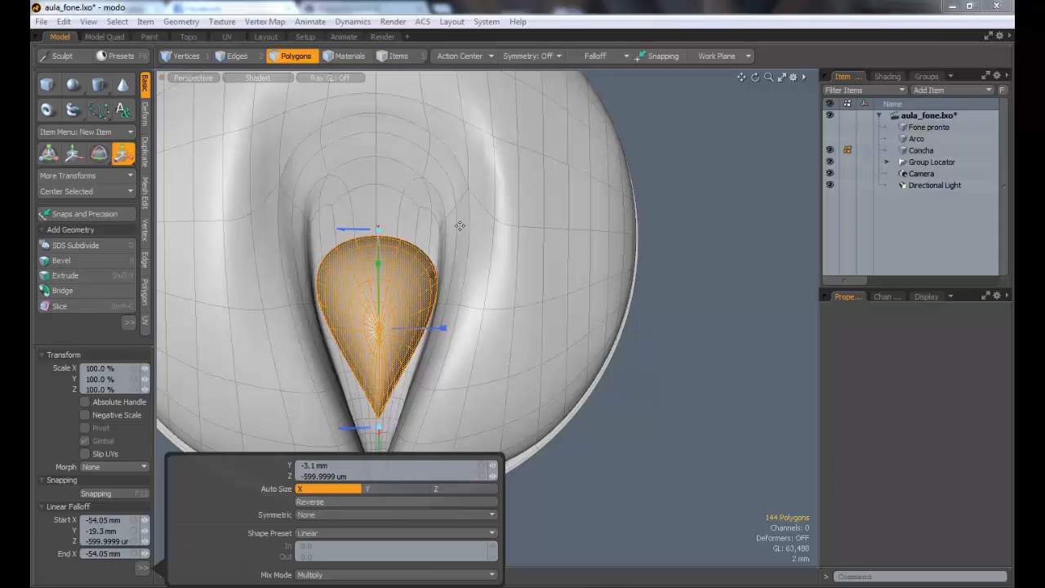
click(344, 501)
click(442, 326)
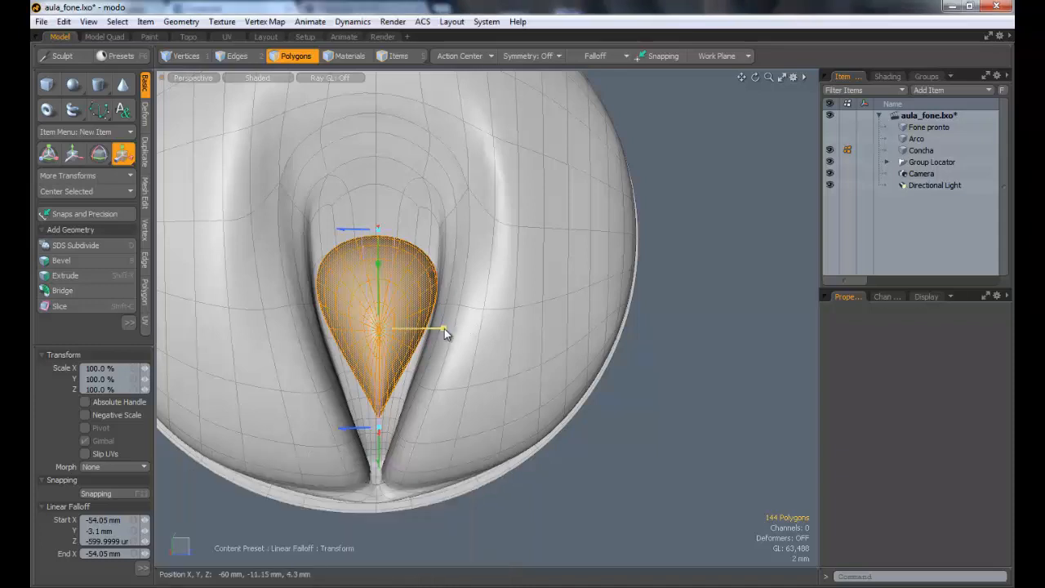
drag(447, 329, 412, 351)
key(Escape)
key(Escape)
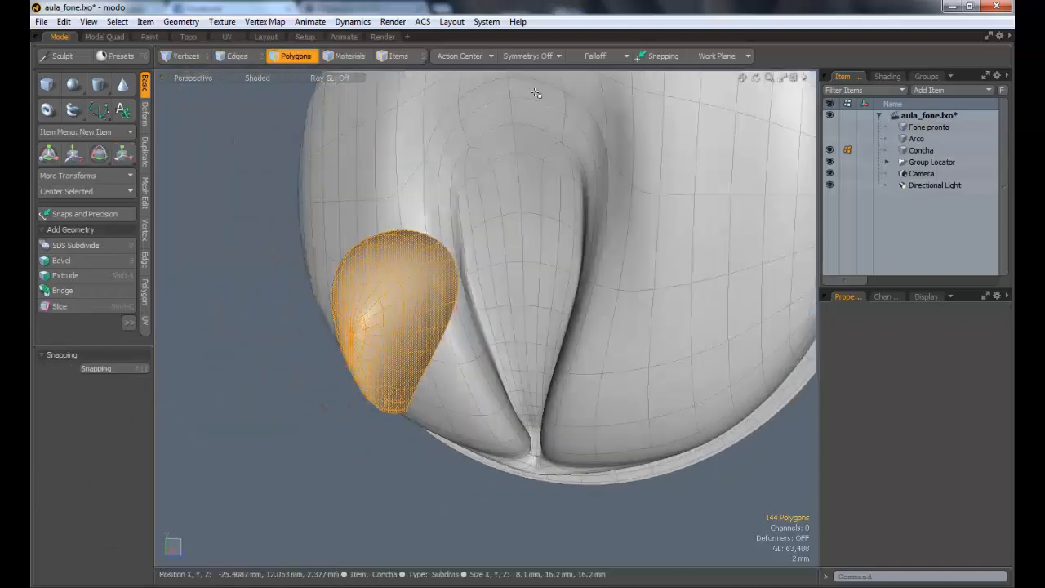
Step: Turn off the falloff, stretch the teardrop to 112% along Y and flatten it along X to about 3.4 mm
click(597, 57)
click(597, 57)
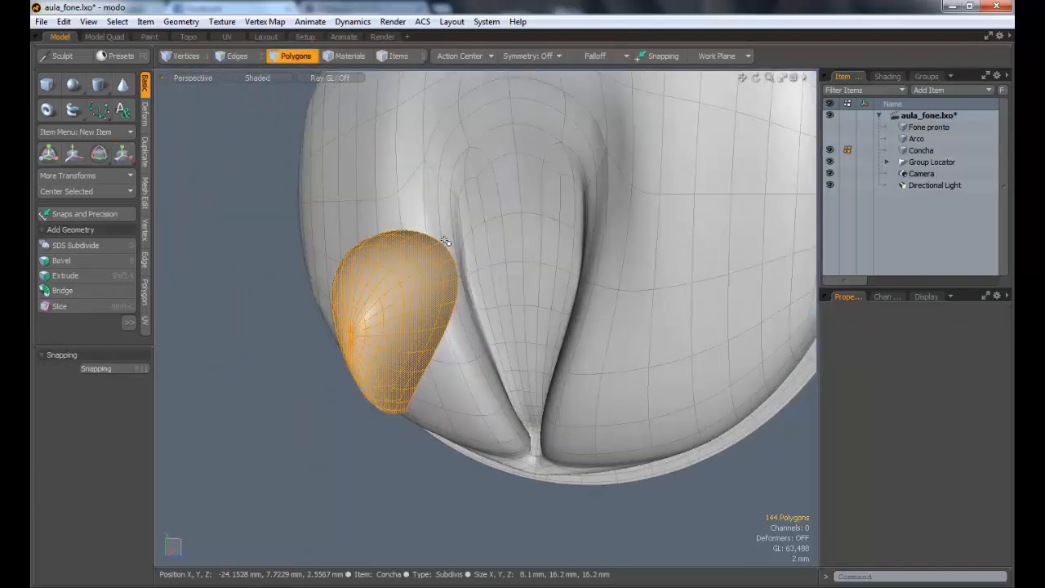
key(y)
alt+drag(480, 266, 377, 255)
alt+drag(483, 320, 420, 322)
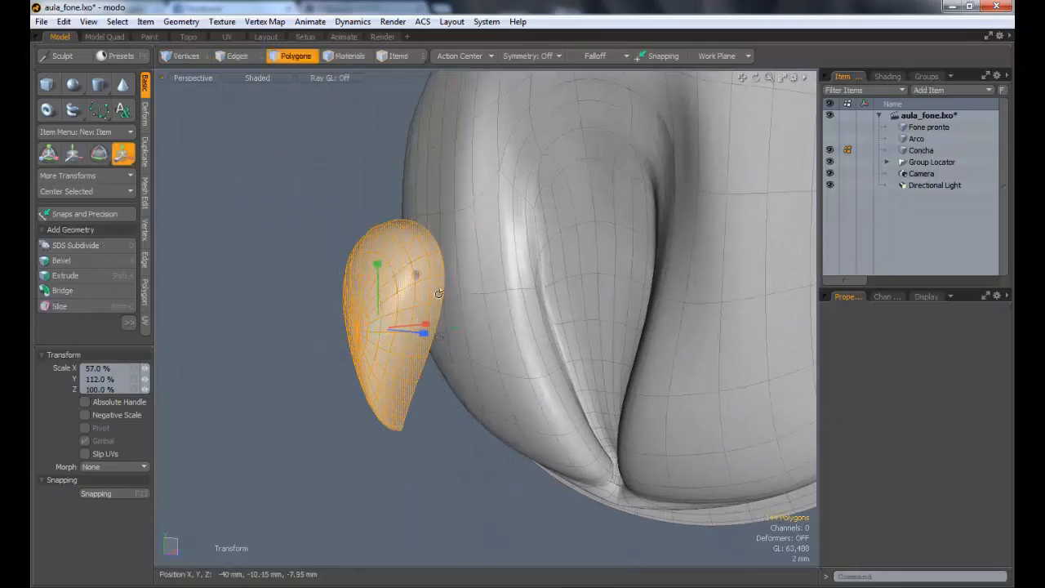
alt+drag(483, 283, 427, 279)
key(3)
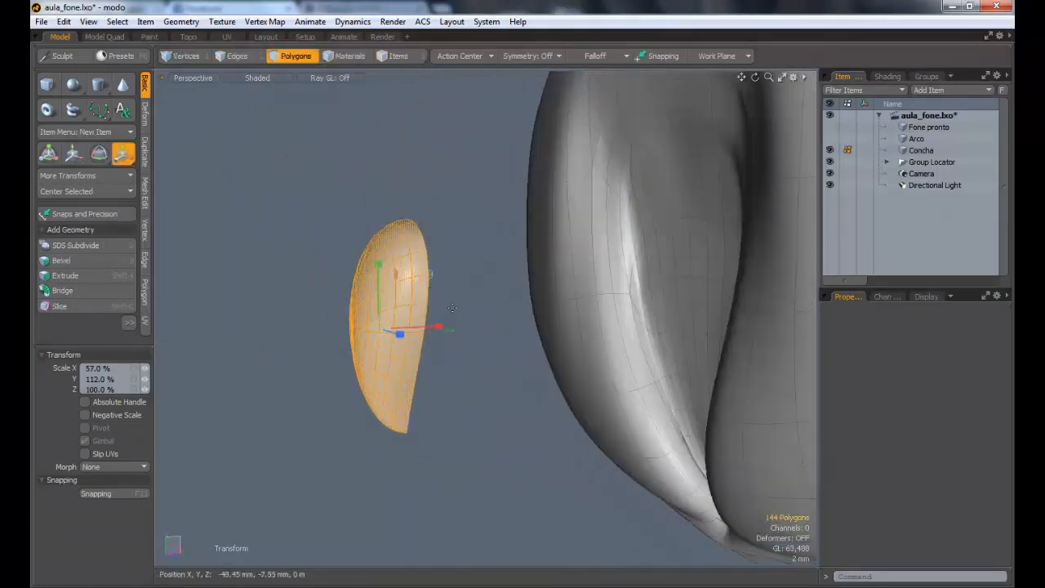
drag(439, 327, 429, 327)
alt+drag(510, 317, 567, 328)
key(Escape)
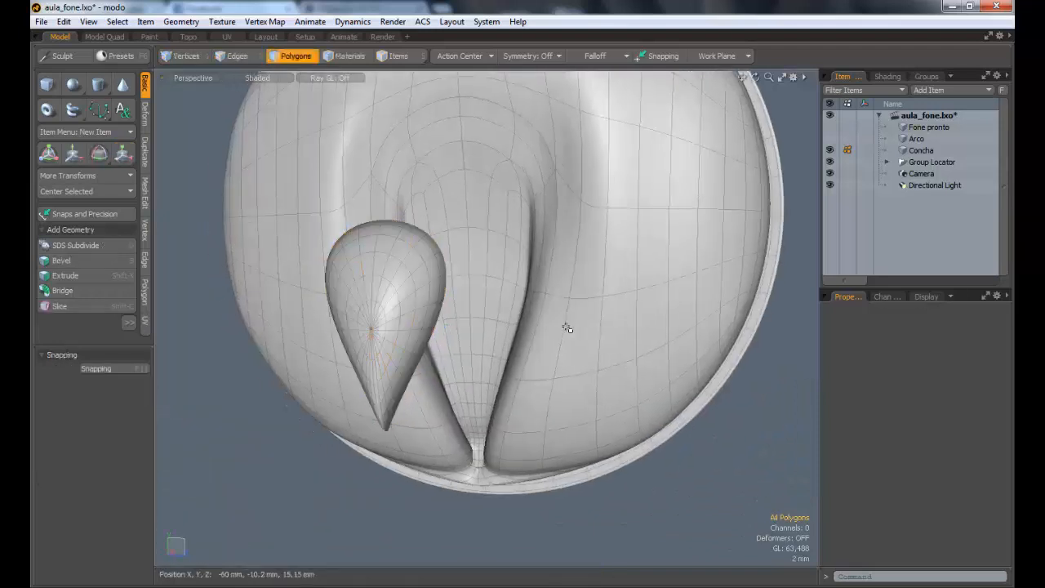
Step: Select all the teardrop's polygons and move them into the groove of the earcup
key(e)
key(q)
double_click(404, 280)
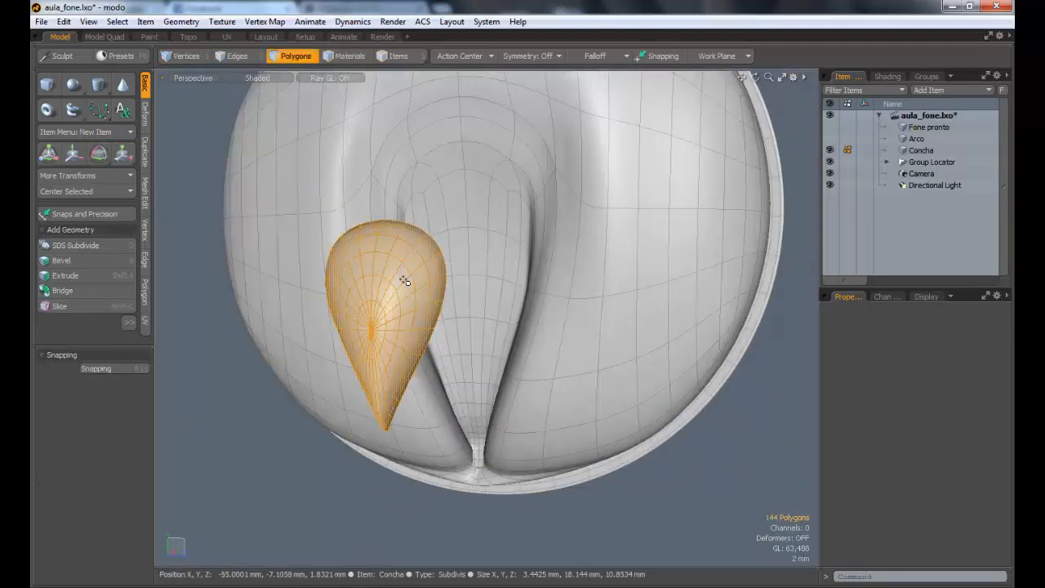
key(e)
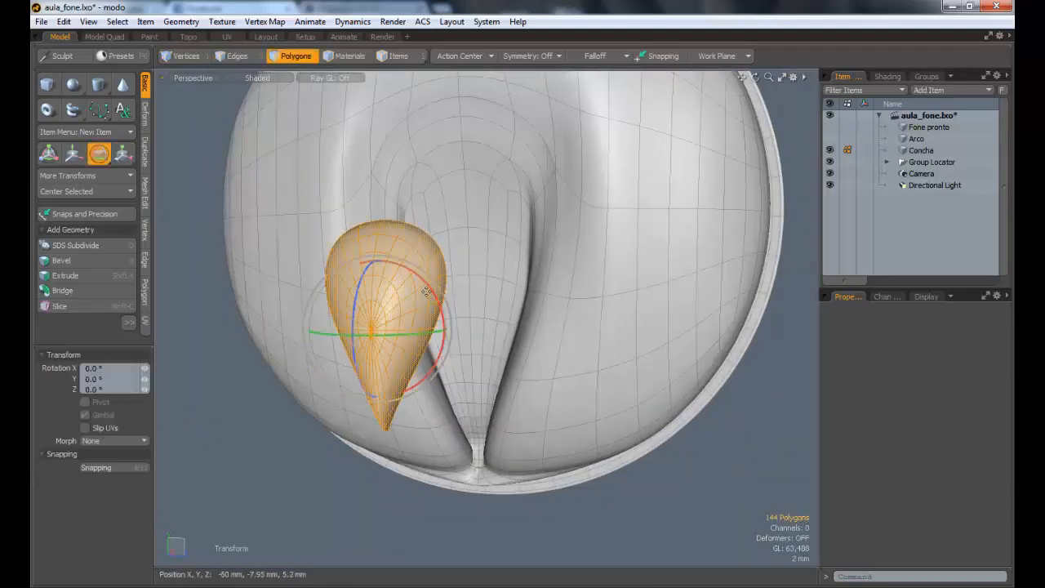
key(w)
alt+drag(450, 314, 315, 333)
drag(418, 318, 496, 253)
key(e)
key(ctrl+z)
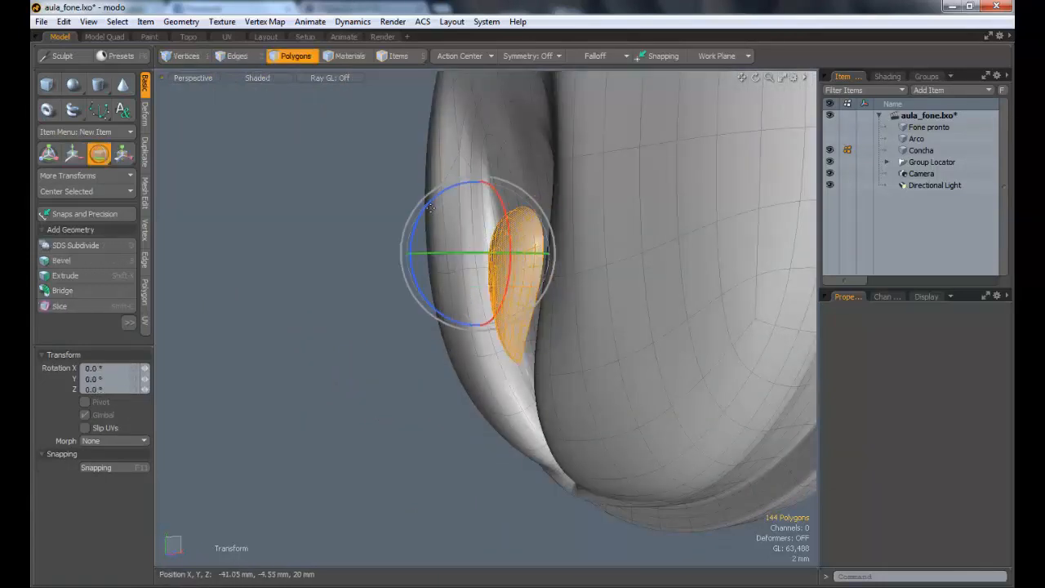
key(q)
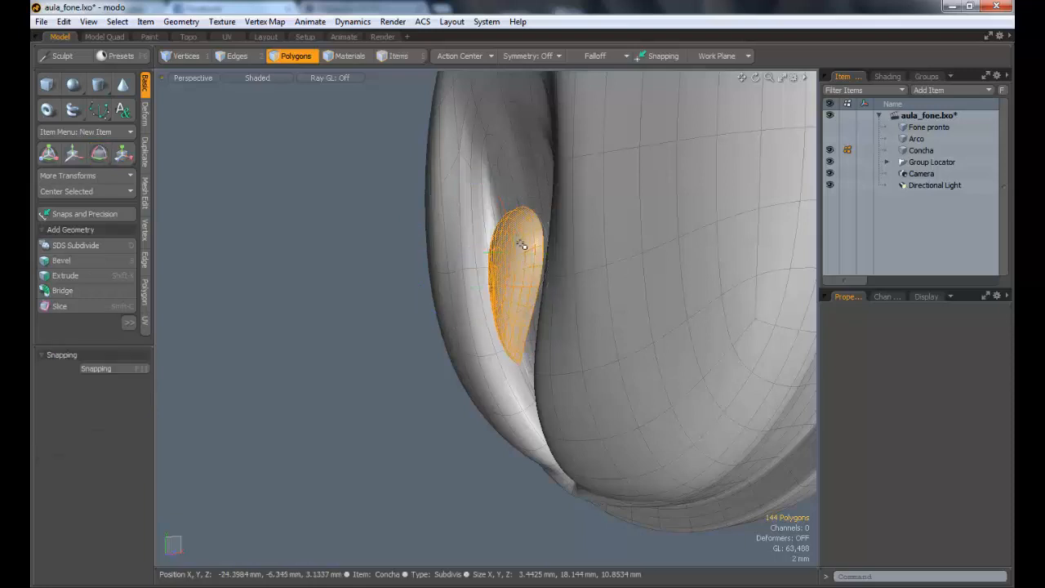
Step: Tilt the teardrop to follow the slope of the groove and shift it 900 um along X
key(e)
mouse_move(486, 249)
mouse_down()
mouse_move(495, 251)
mouse_move(485, 249)
mouse_up()
key(q)
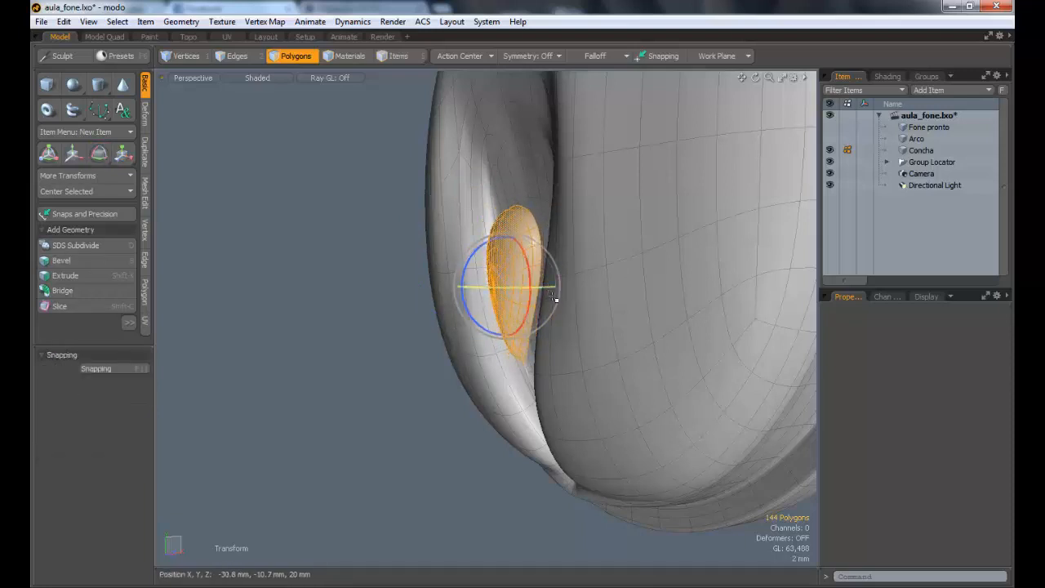
alt+drag(626, 322, 460, 304)
scroll(590, 295, up, 3)
key(r)
key(w)
key(e)
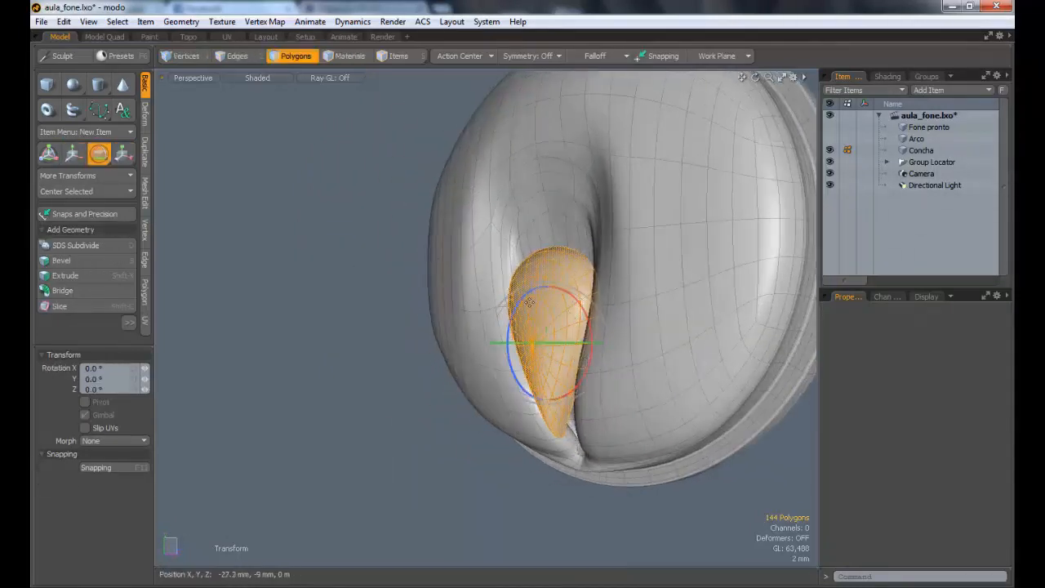
drag(507, 328, 653, 317)
key(w)
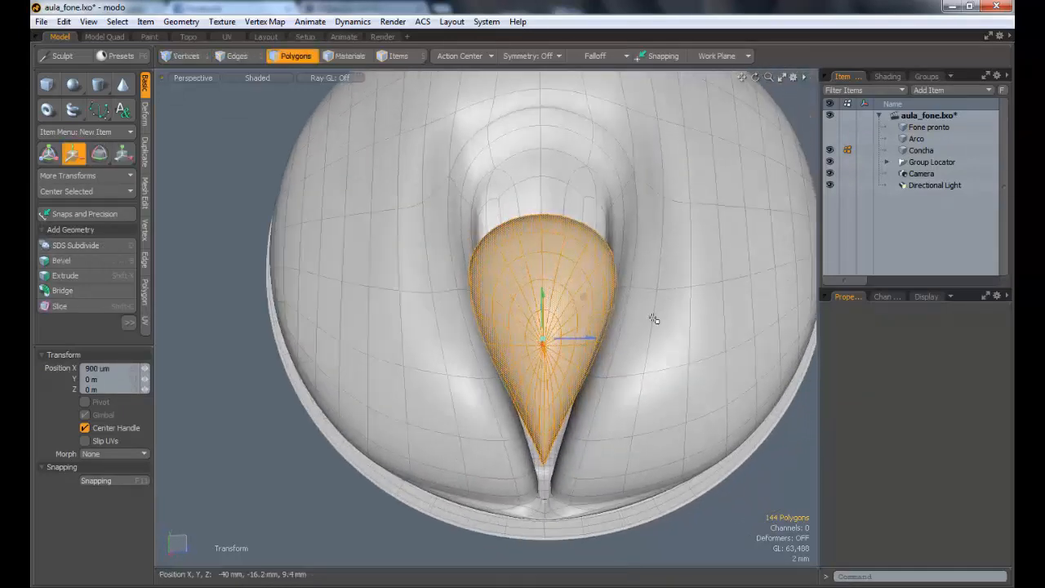
Step: Fit the teardrop to the groove by scaling it to 88.5% along Z, lowering it toward the groove's tip, and narrowing it by another 85.5%
key(r)
drag(594, 338, 606, 339)
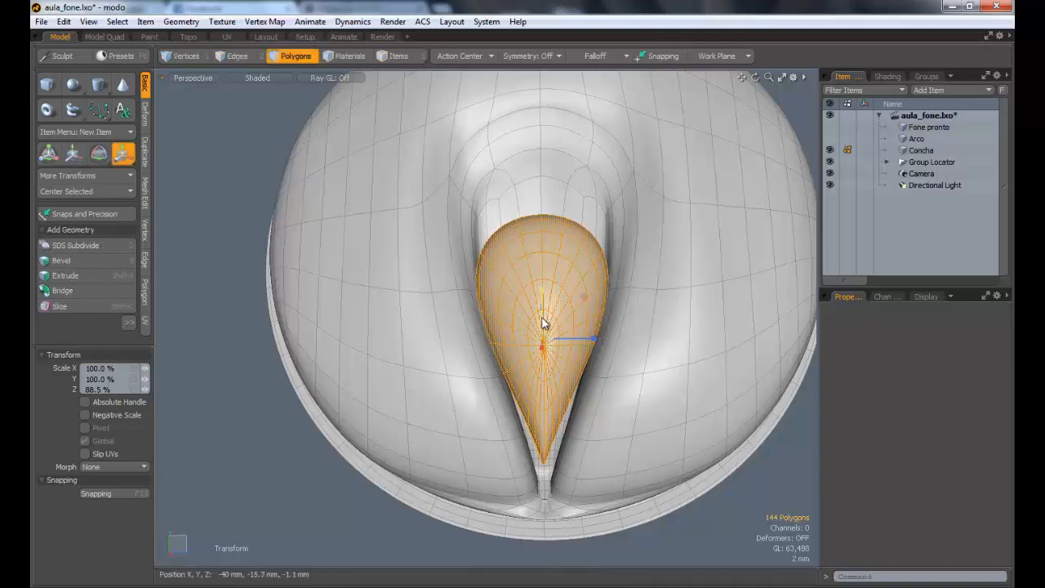
key(w)
drag(545, 313, 544, 339)
key(r)
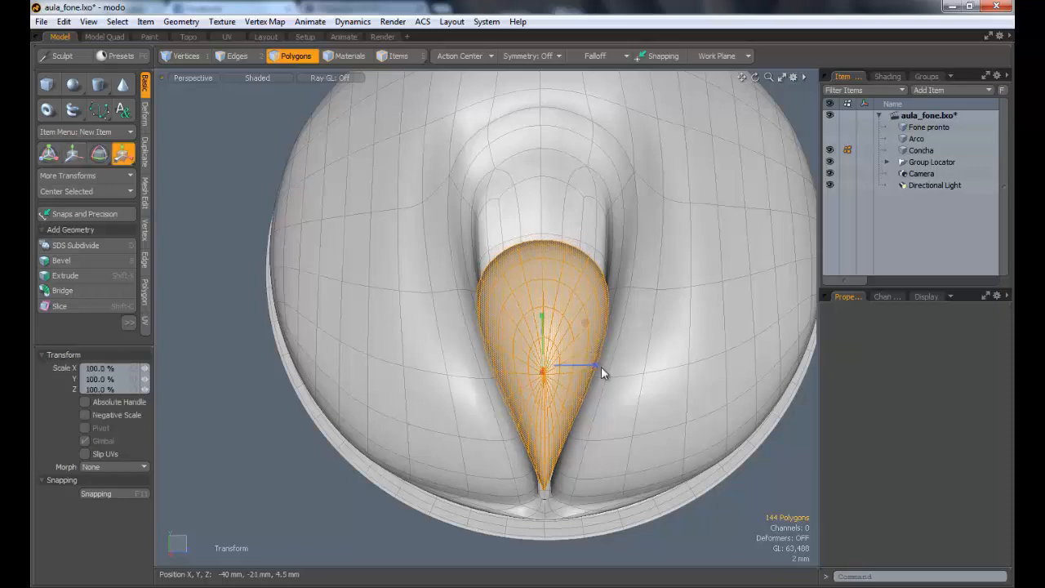
drag(596, 365, 588, 365)
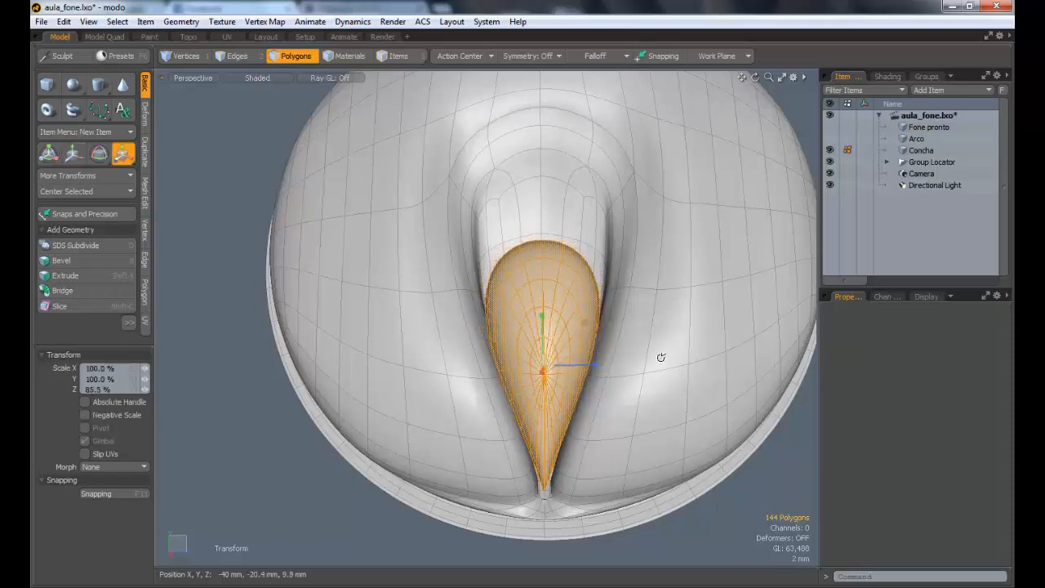
Step: Push the teardrop 2.8 mm along X, deeper into the groove
alt+drag(660, 357, 499, 390)
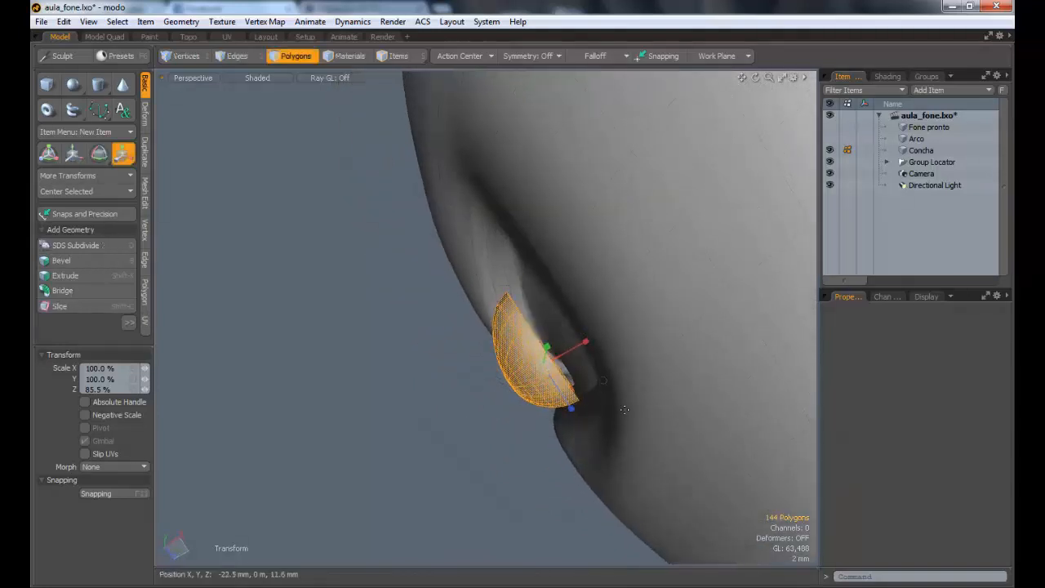
key(w)
alt+drag(578, 404, 596, 342)
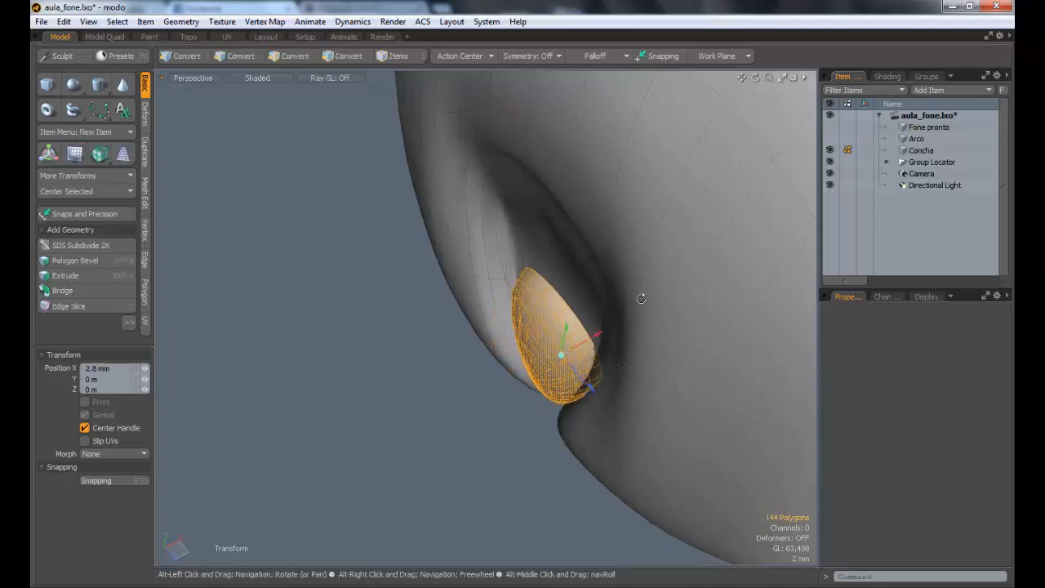
alt+drag(642, 296, 621, 278)
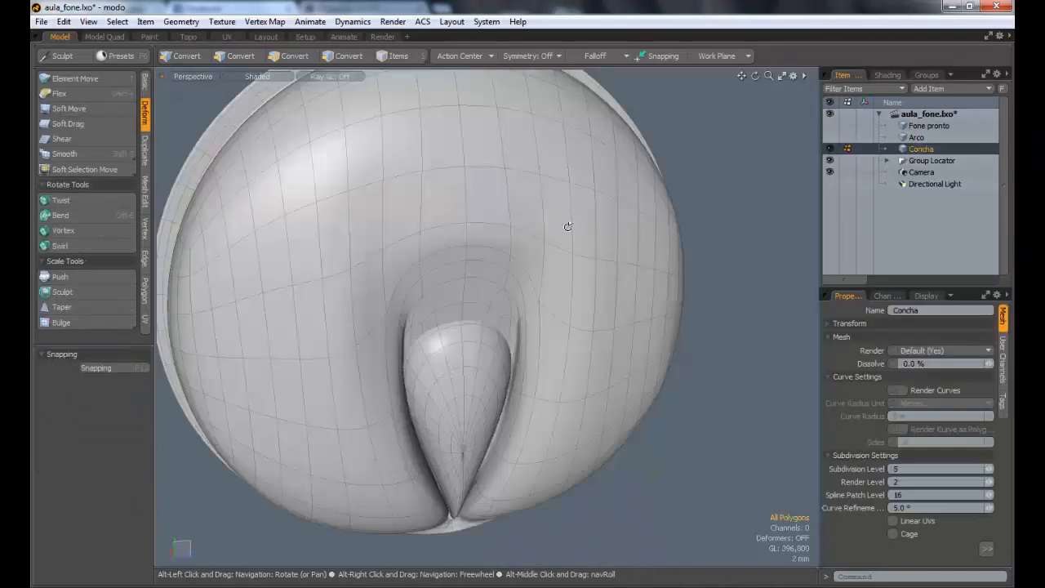
alt+drag(567, 226, 518, 224)
alt+drag(518, 224, 526, 288)
alt+drag(517, 359, 424, 367)
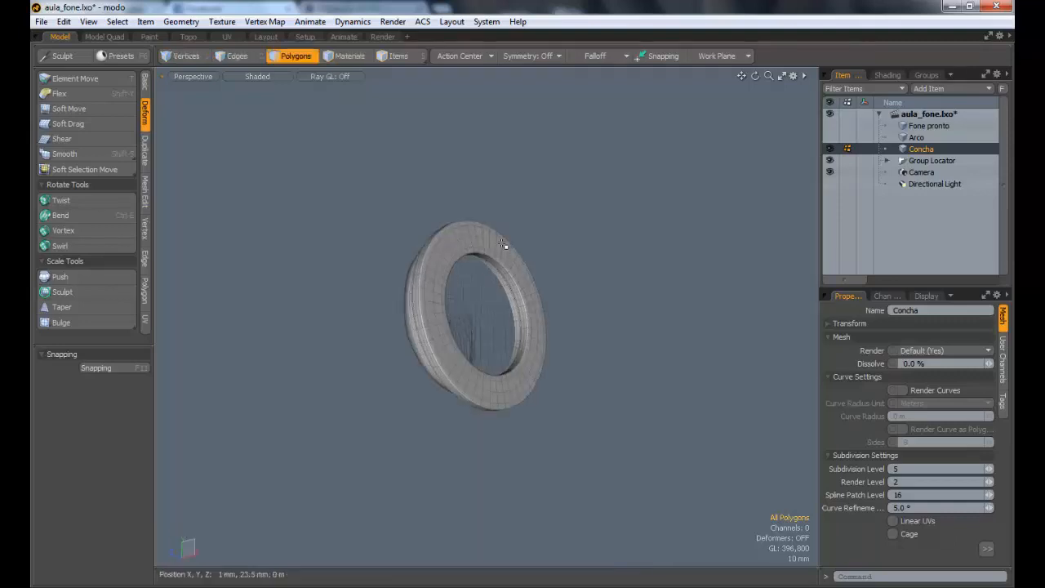
Step: Create a sphere with a 42 mm radius centred at the origin of the Concha mesh, using the Right view
mouse_move(469, 270)
alt+mouse_down()
mouse_move(490, 290)
mouse_move(488, 305)
mouse_move(488, 271)
alt+mouse_up()
alt+drag(339, 273, 414, 289)
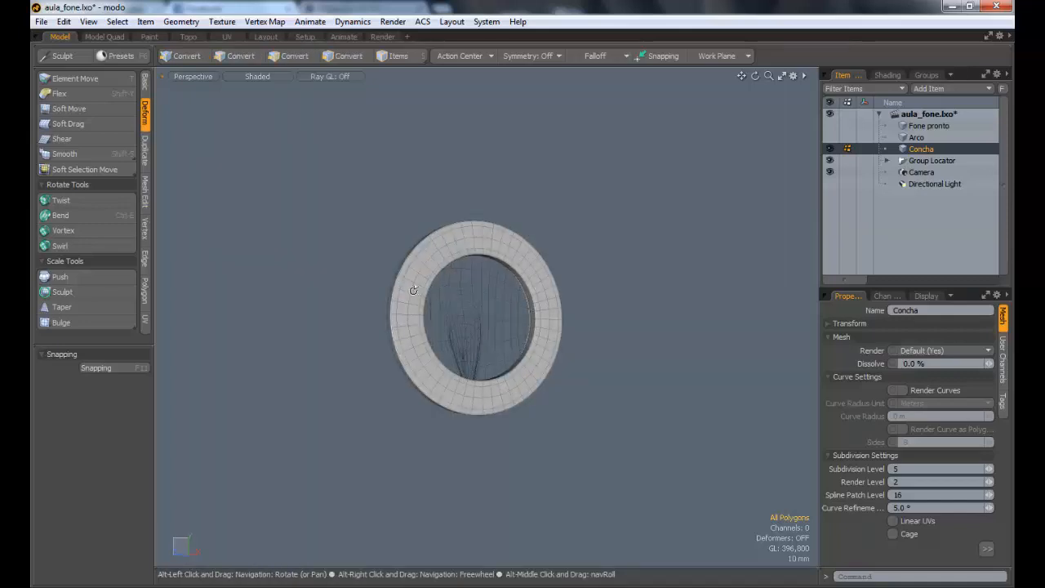
click(182, 75)
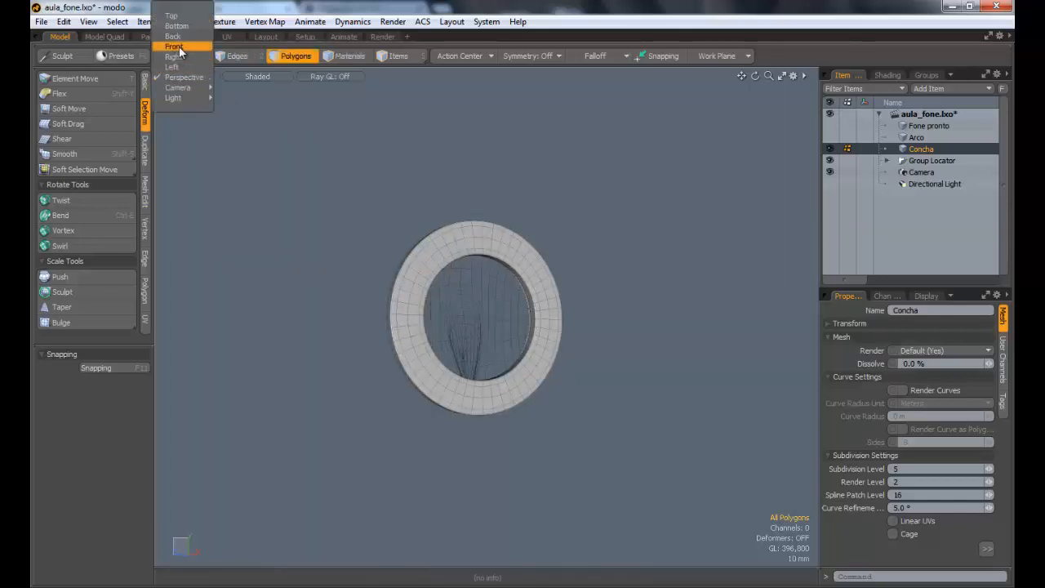
click(180, 57)
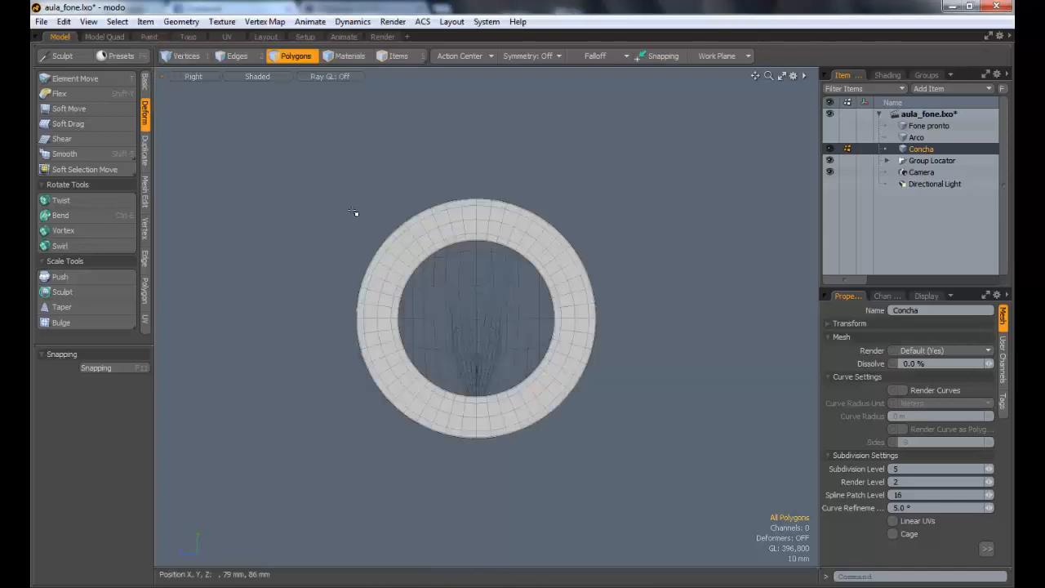
click(144, 85)
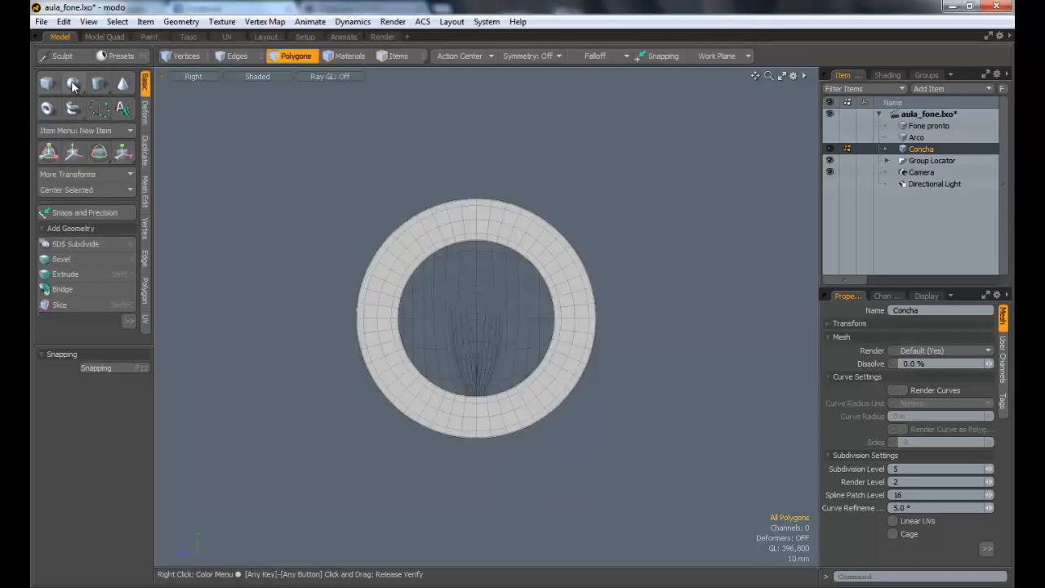
click(73, 85)
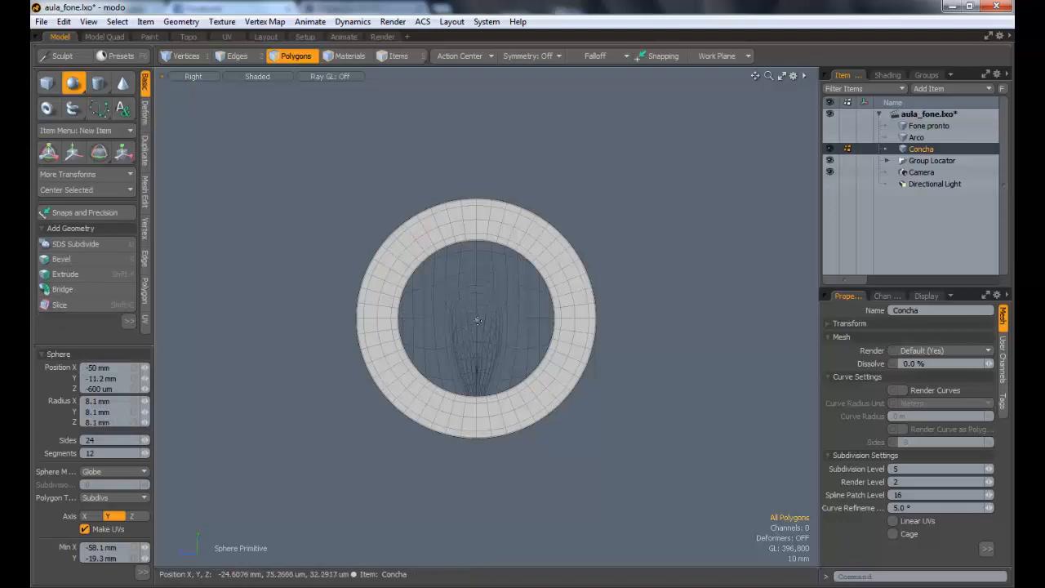
drag(478, 320, 595, 200)
ctrl+drag(474, 201, 475, 195)
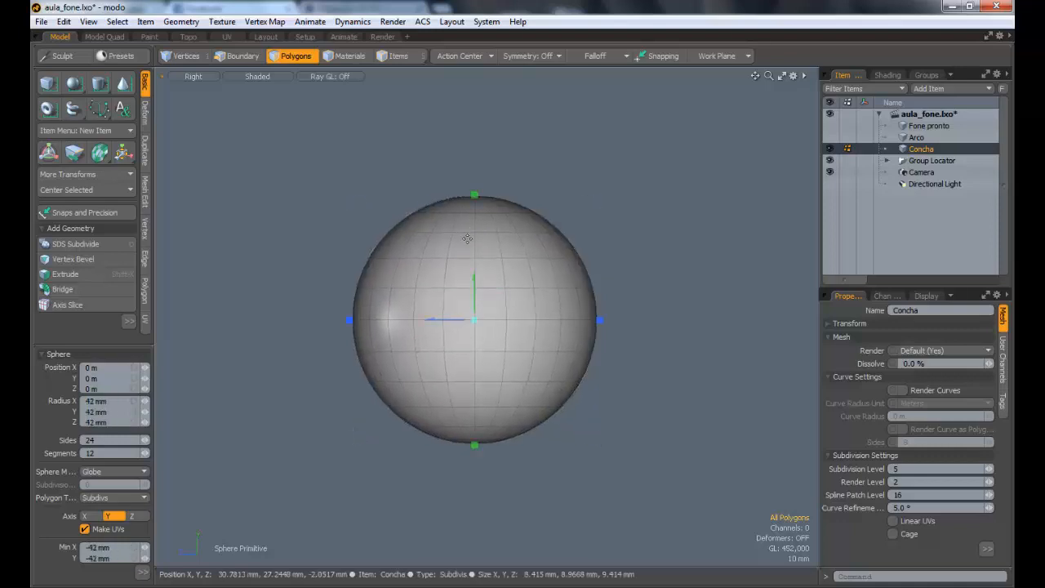
Step: Switch to the Perspective view, select the whole sphere and move it 37 mm along X, out of the cup
click(196, 77)
click(200, 97)
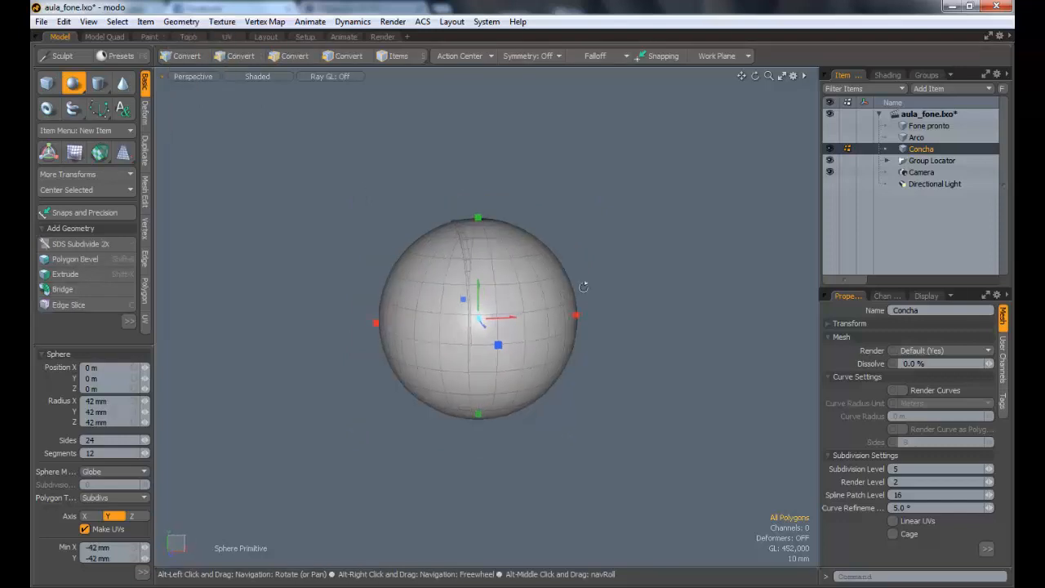
key(w)
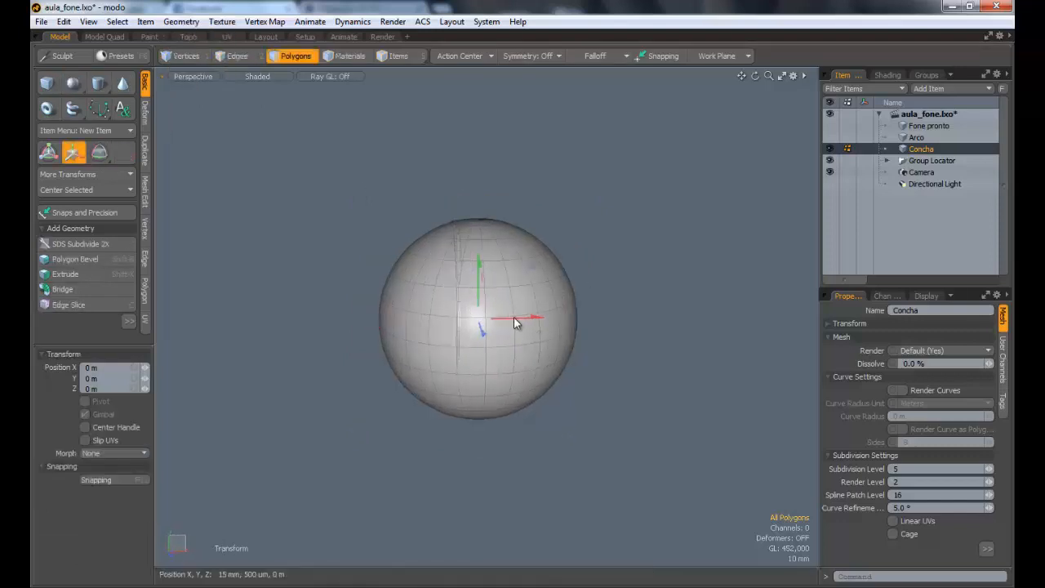
drag(514, 317, 561, 316)
key(ctrl+z)
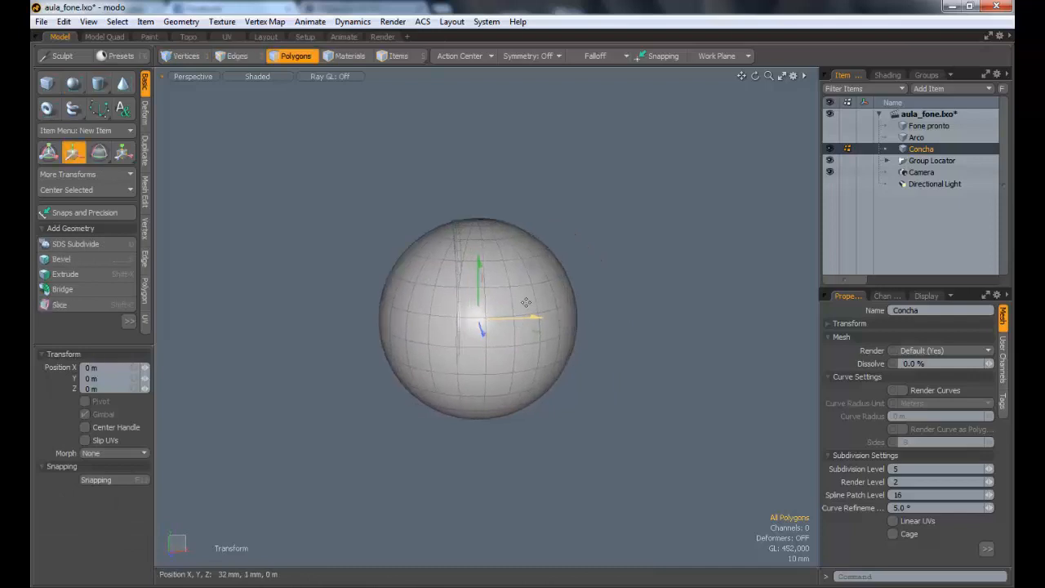
double_click(484, 248)
key(w)
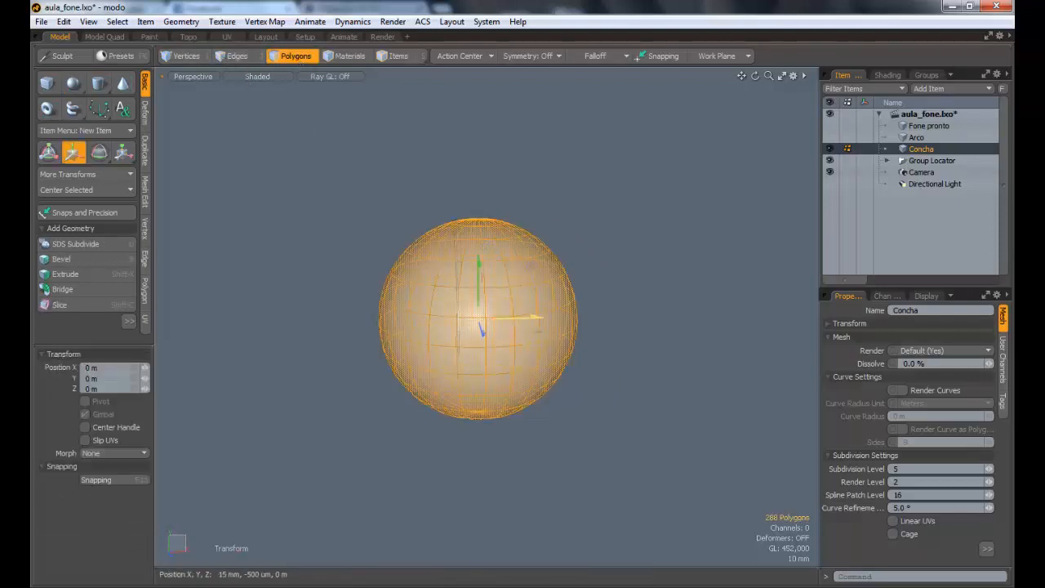
drag(513, 317, 481, 272)
alt+drag(481, 273, 506, 238)
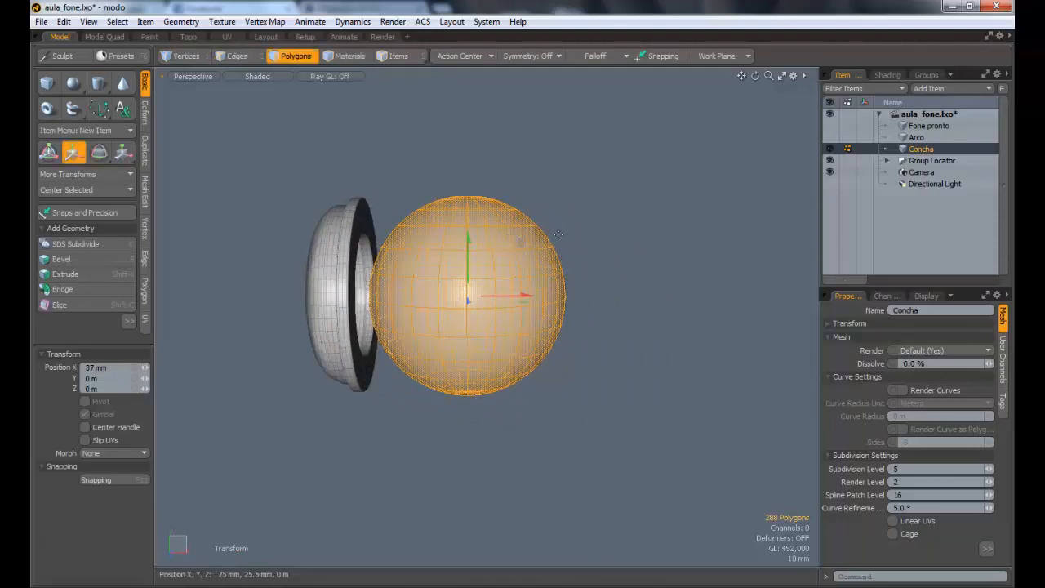
key(q)
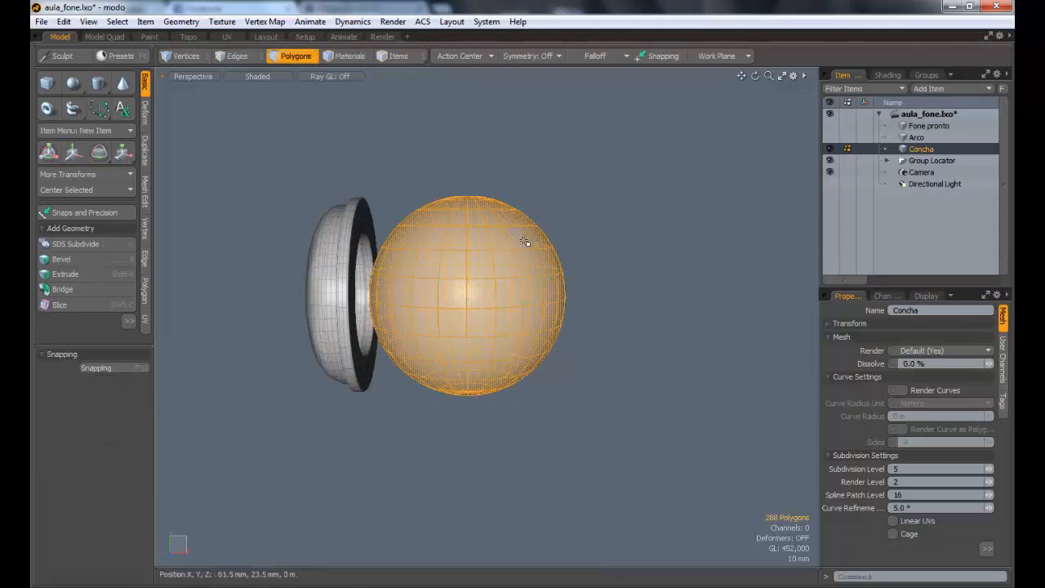
Step: Rotate the sphere to -90° about Z, then clear the selection
key(e)
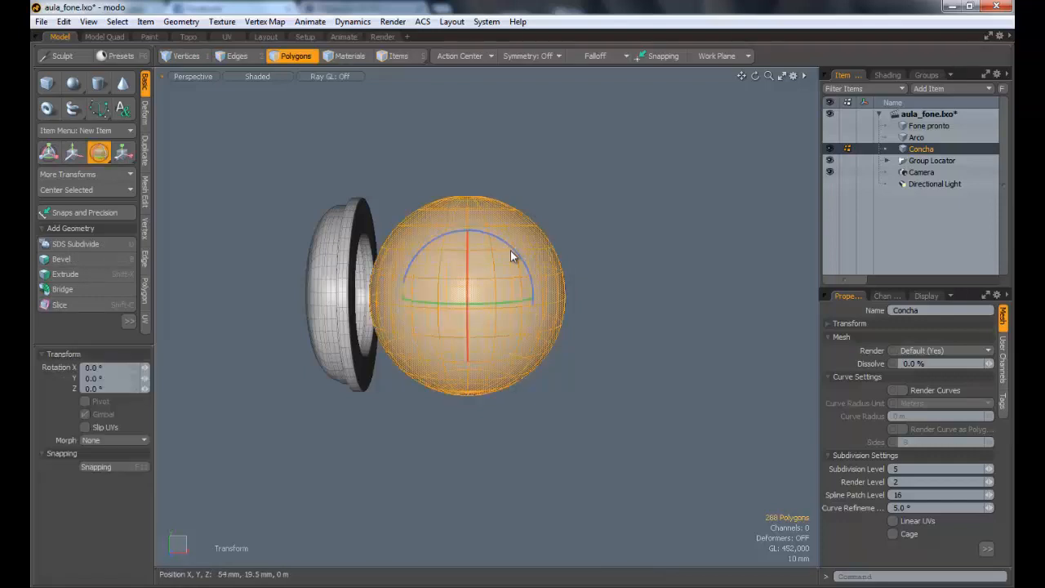
drag(511, 255, 512, 249)
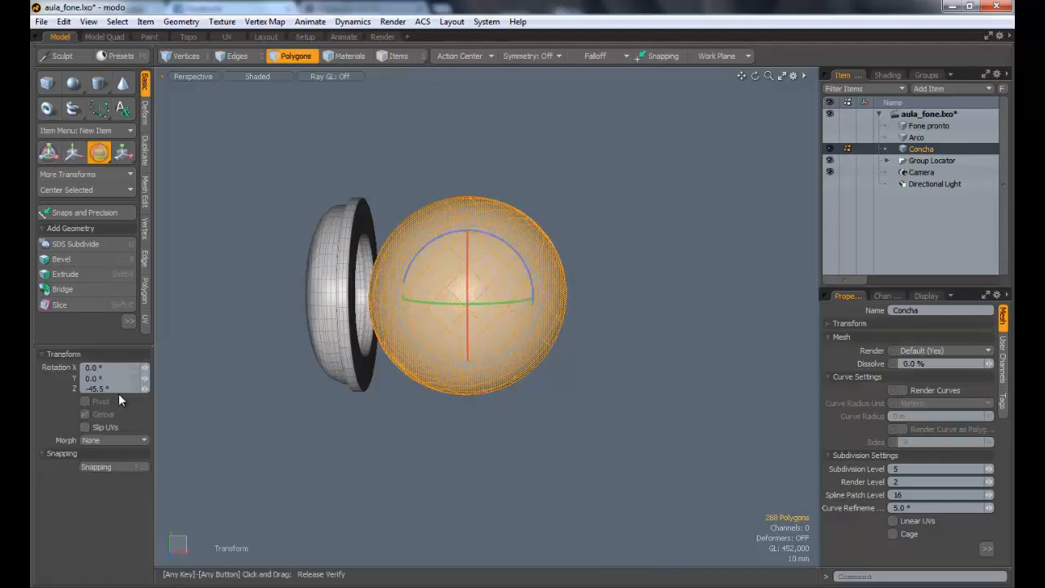
drag(117, 390, 38, 376)
text(-90)
key(Return)
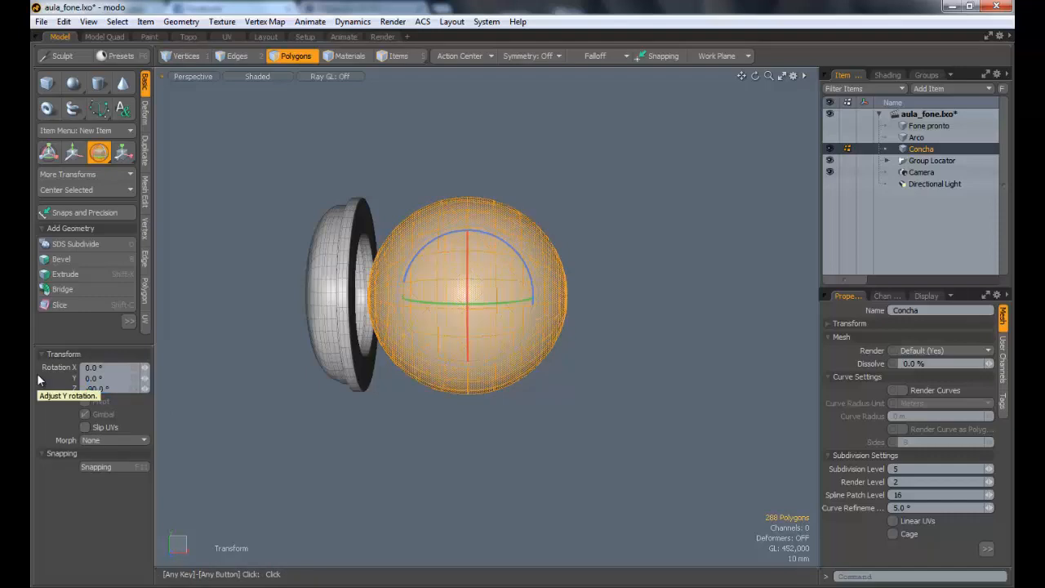
click(57, 372)
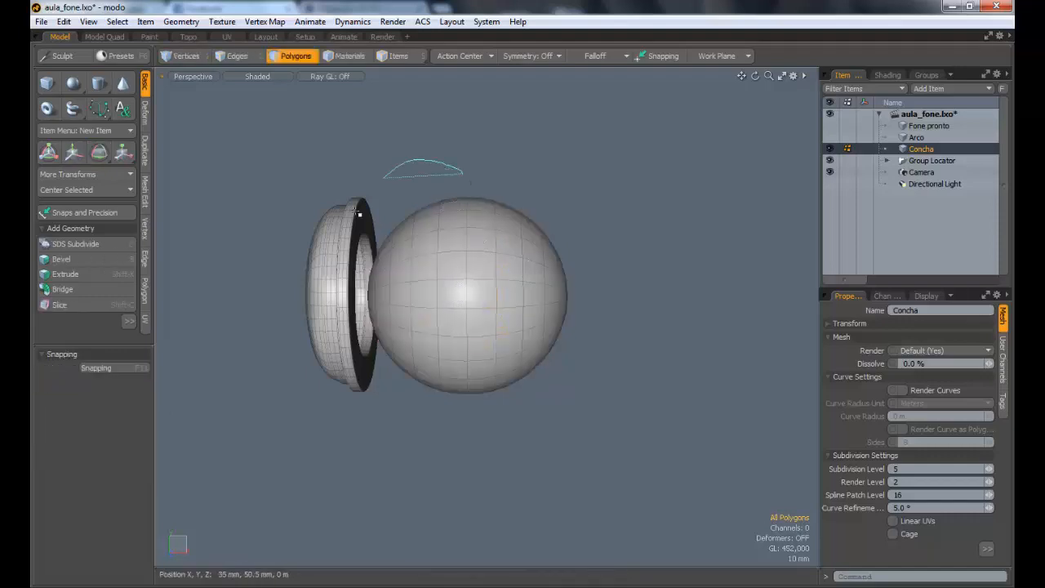
right_drag(480, 217, 480, 217)
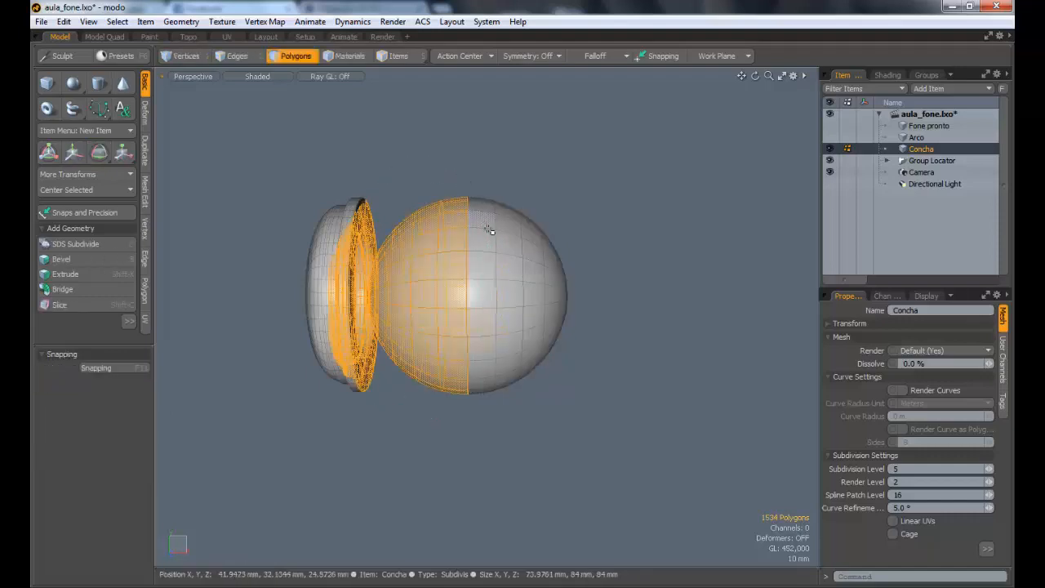
key(Escape)
key(Escape)
Step: Select the whole sphere and move it farther along X, leaving a clear gap between it and the cup
double_click(462, 309)
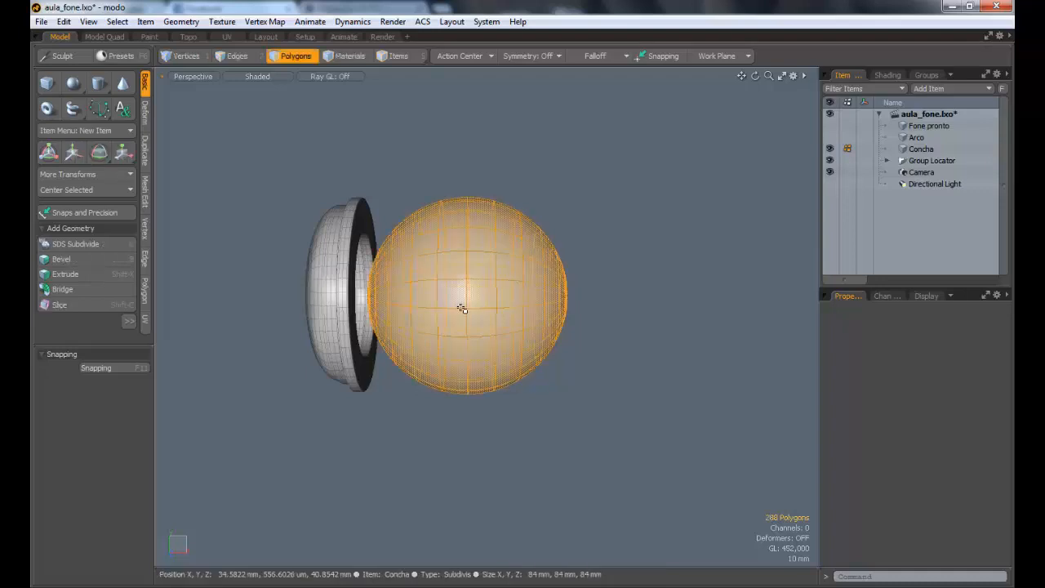
key(w)
drag(515, 304, 615, 303)
key(Escape)
key(Escape)
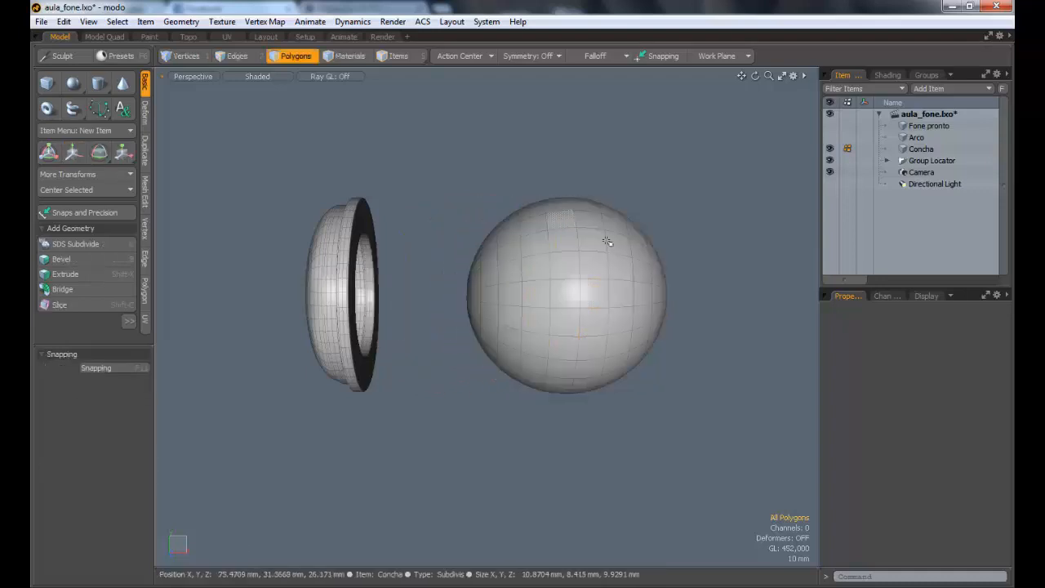
Step: Select the polygons of the sphere half facing the cup and delete them, keeping the outer hemisphere
alt+shift+drag(608, 250, 536, 247)
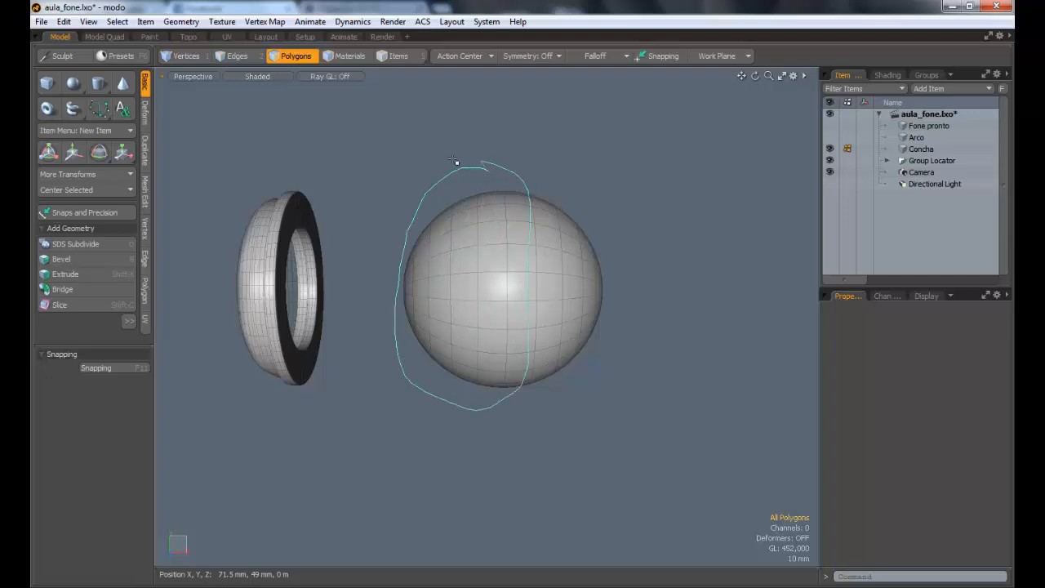
right_drag(455, 161, 457, 163)
mouse_move(712, 329)
alt+mouse_down()
mouse_move(467, 303)
mouse_move(433, 273)
alt+mouse_up()
key(3)
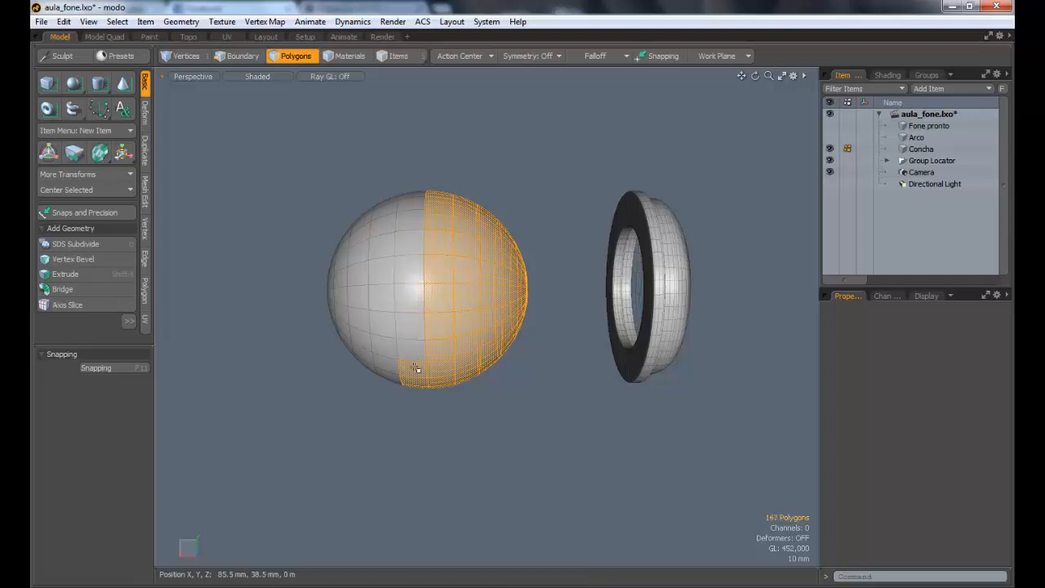
alt+drag(416, 369, 492, 231)
key(Delete)
Step: Select all polygons of the hemisphere and flatten it to 46.5% along X
click(186, 55)
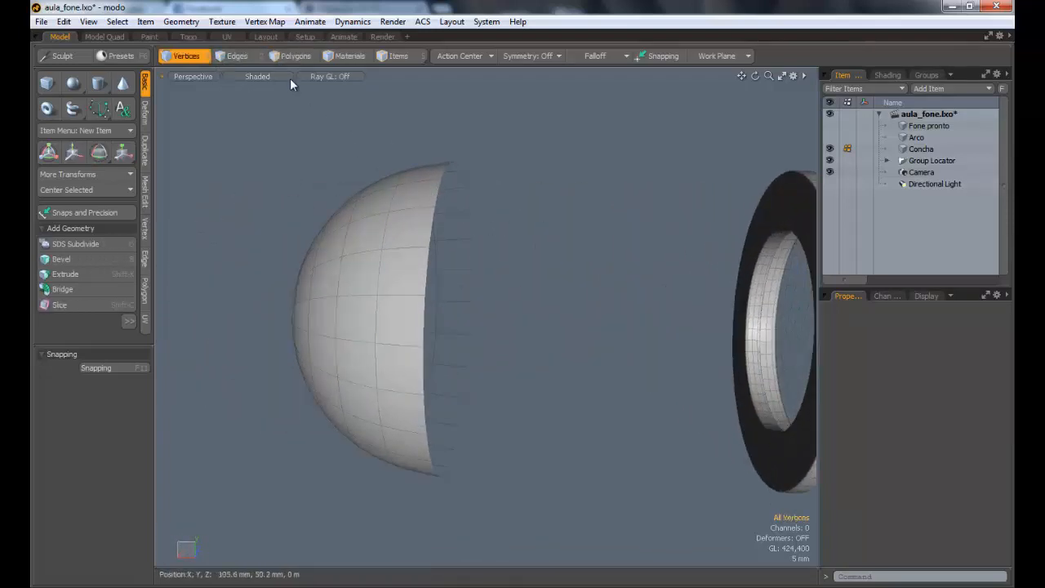
click(296, 55)
double_click(417, 261)
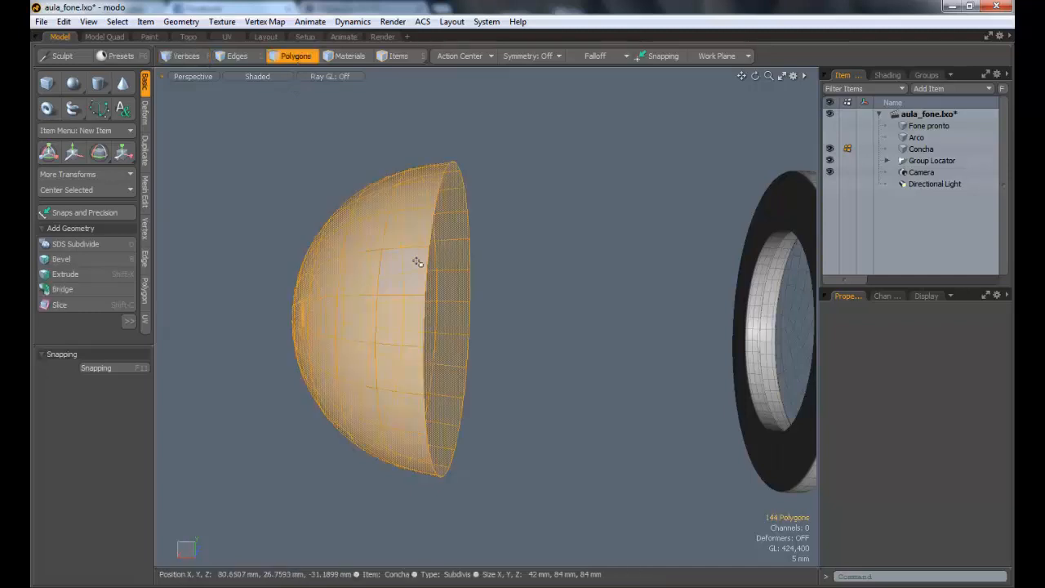
key(y)
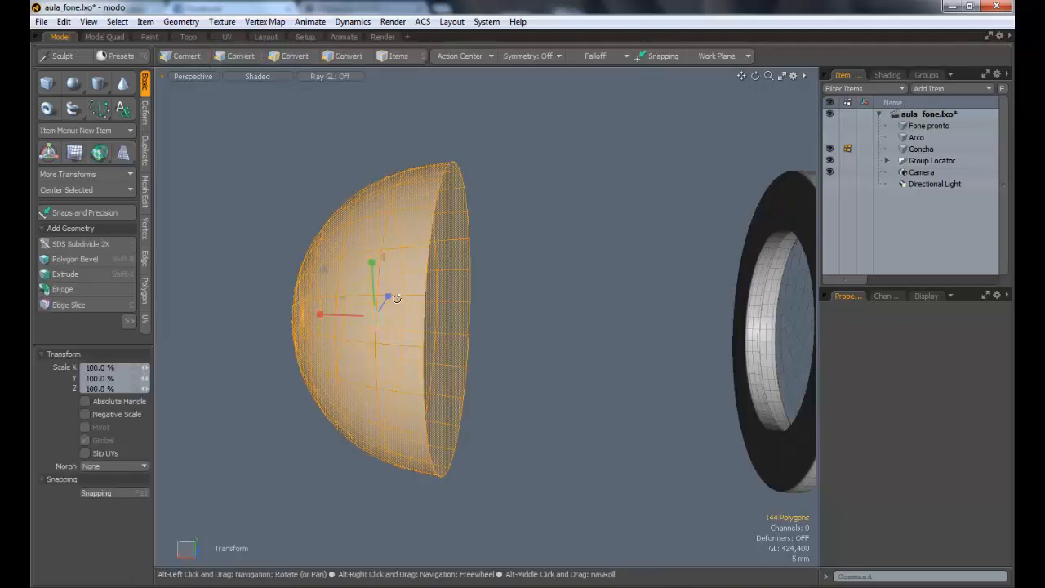
alt+drag(417, 261, 384, 277)
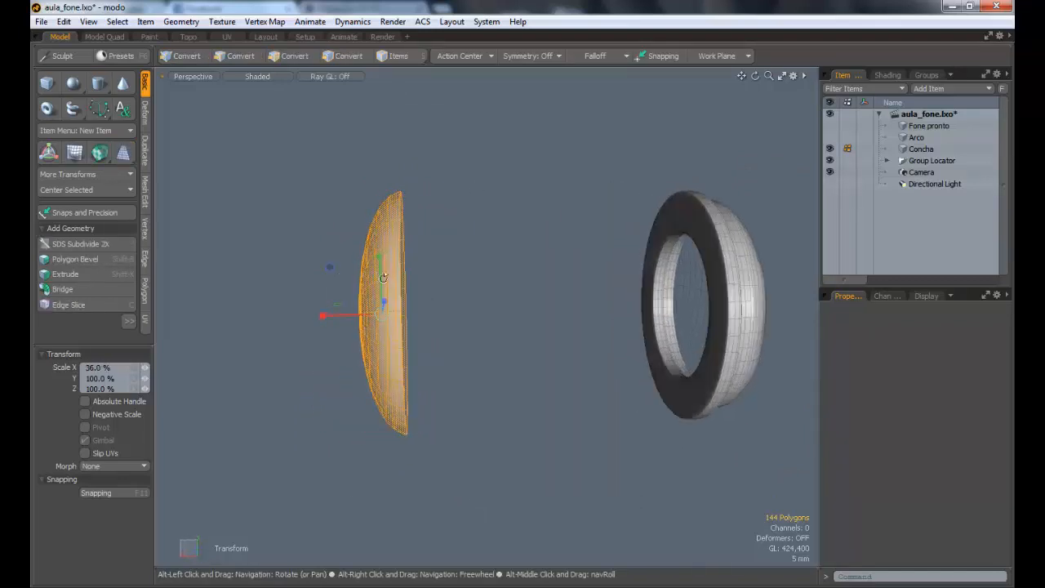
drag(324, 315, 316, 316)
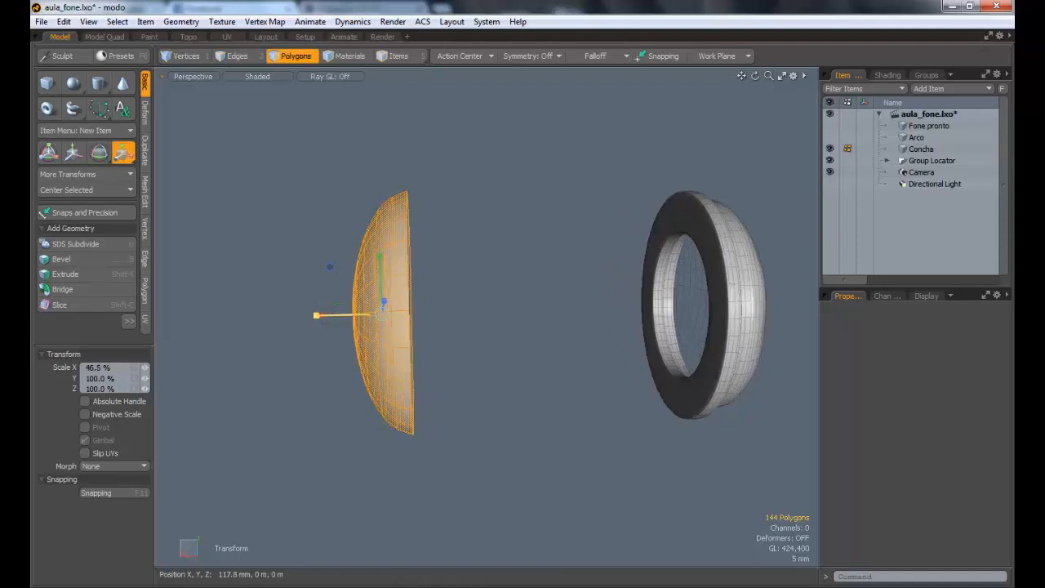
key(space)
click(504, 245)
Step: Select the flattened dome and move it -95.8 mm along X onto the open back of the cup
alt+drag(450, 261, 413, 299)
double_click(468, 270)
key(w)
drag(394, 351, 671, 337)
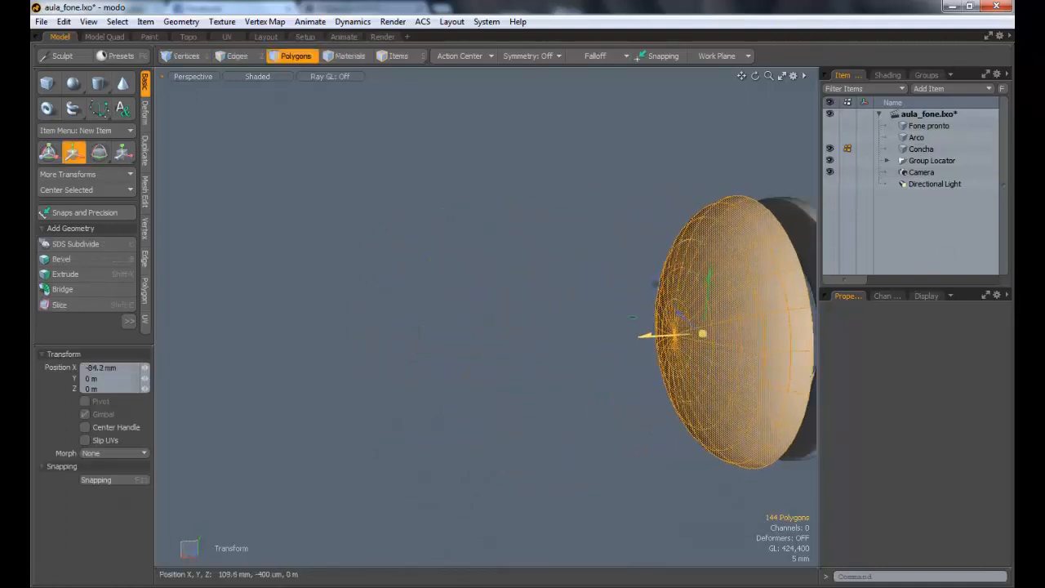
alt+drag(462, 256, 235, 204)
drag(382, 280, 858, 247)
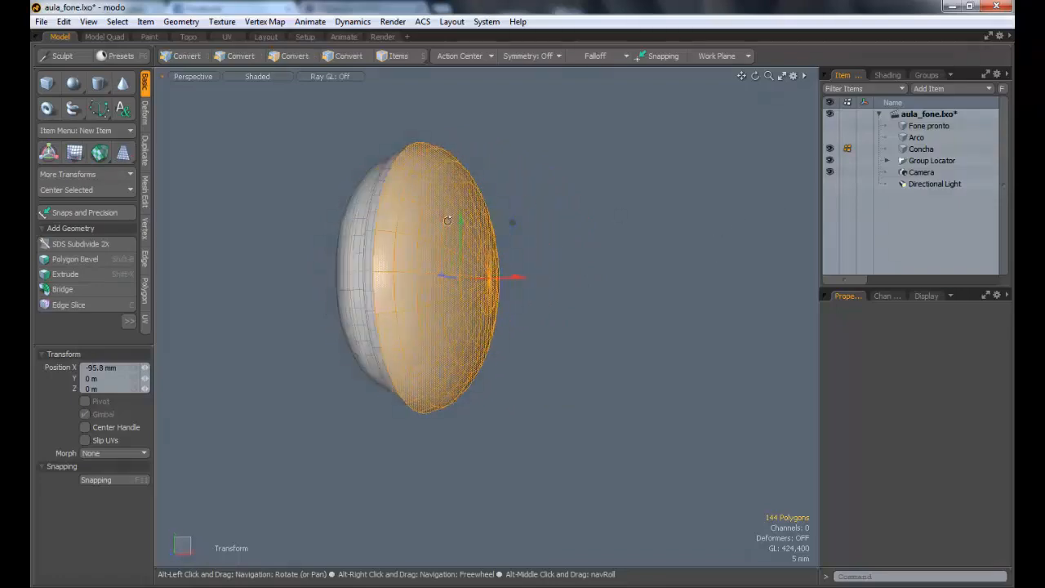
alt+drag(489, 237, 444, 234)
scroll(548, 212, up, 3)
key(q)
key(Escape)
scroll(441, 229, down, 3)
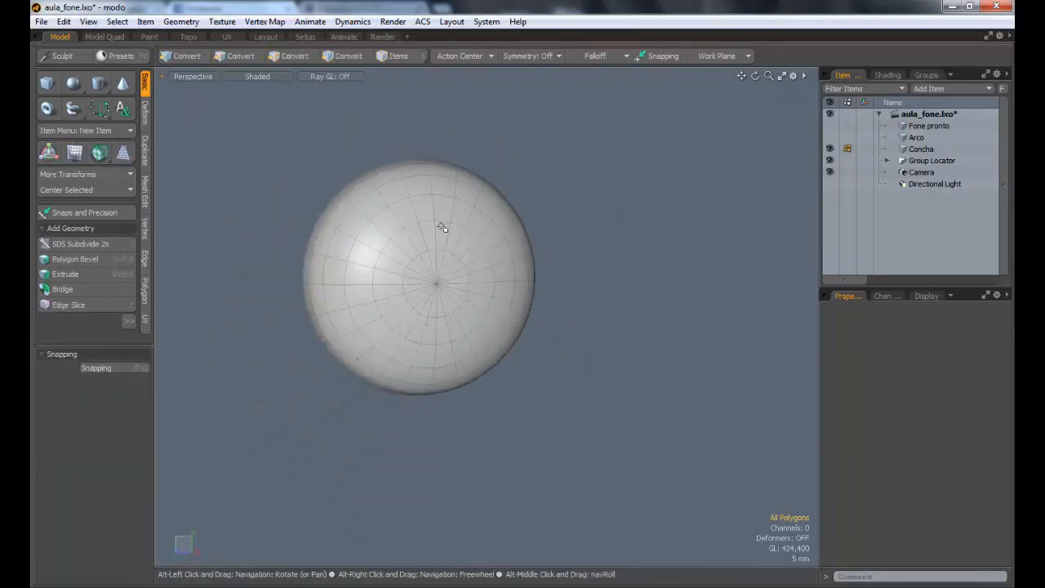
Step: Select the dome again and scale it uniformly to 96%
click(443, 230)
double_click(469, 258)
key(r)
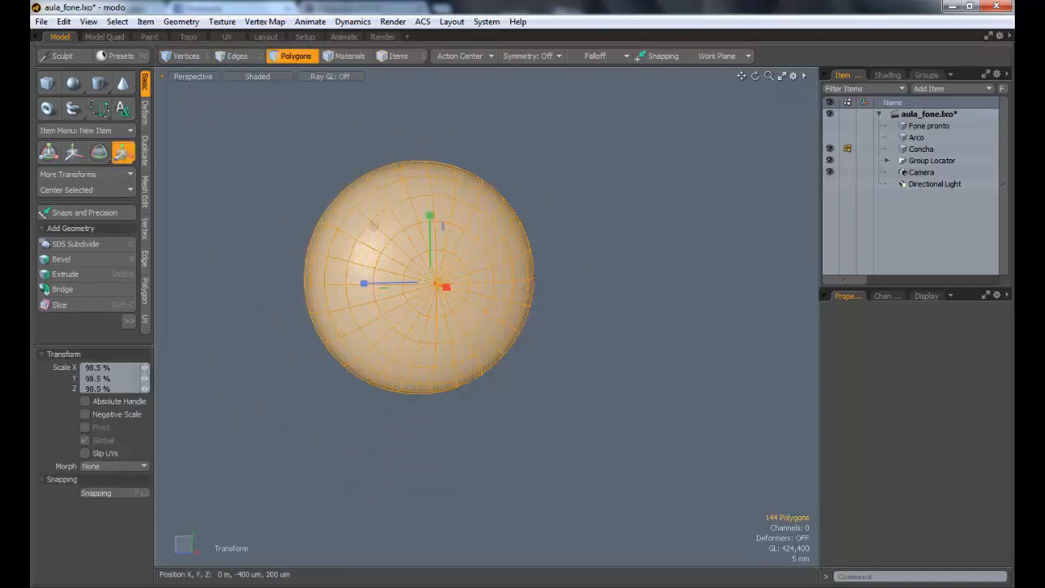
drag(435, 284, 416, 271)
Step: Centre the dome on the cup's rim in the Right view, moving it 400 um along Y and -400 um along Z
click(190, 76)
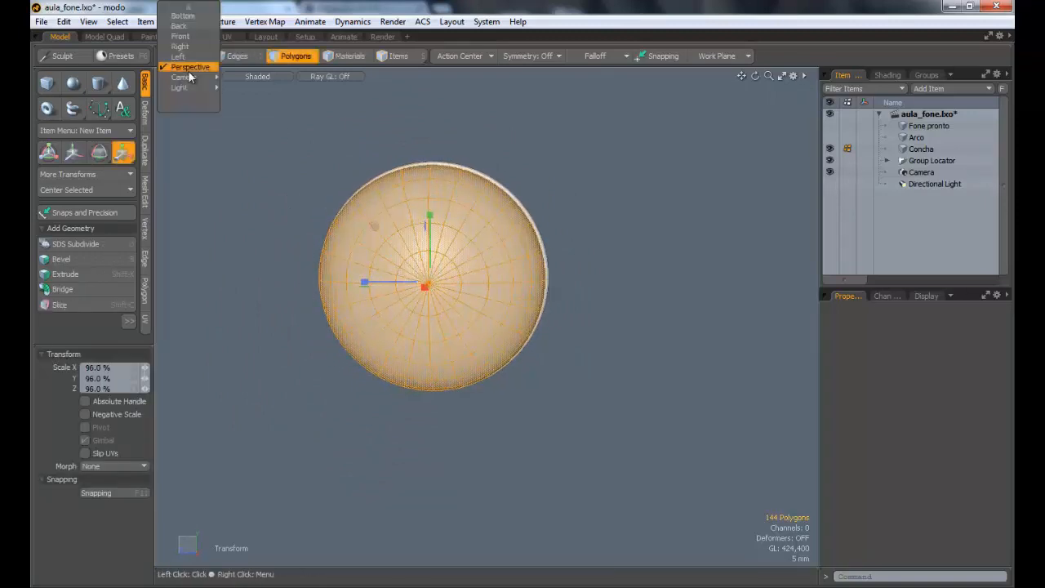
click(189, 58)
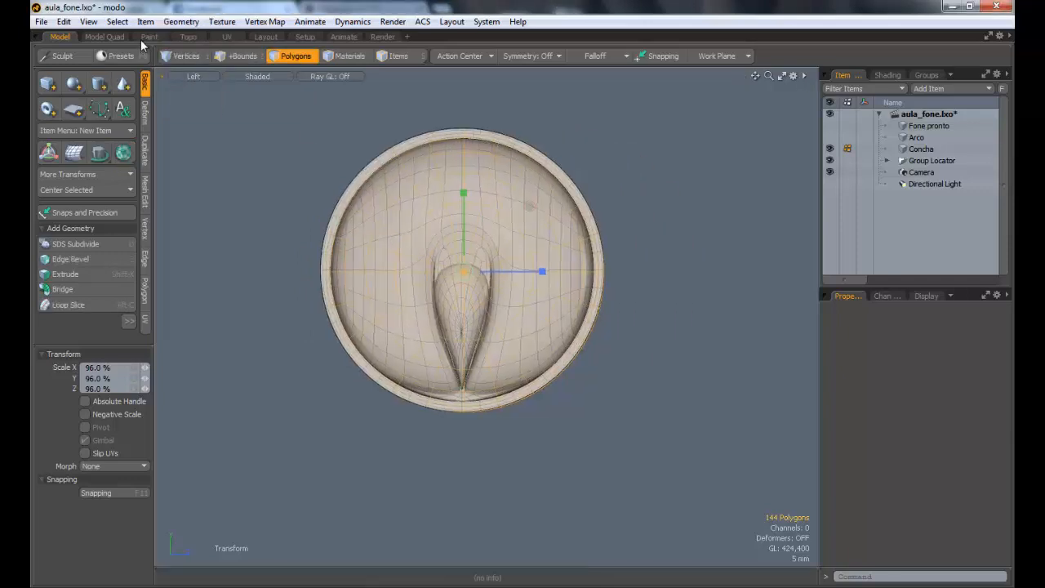
click(178, 76)
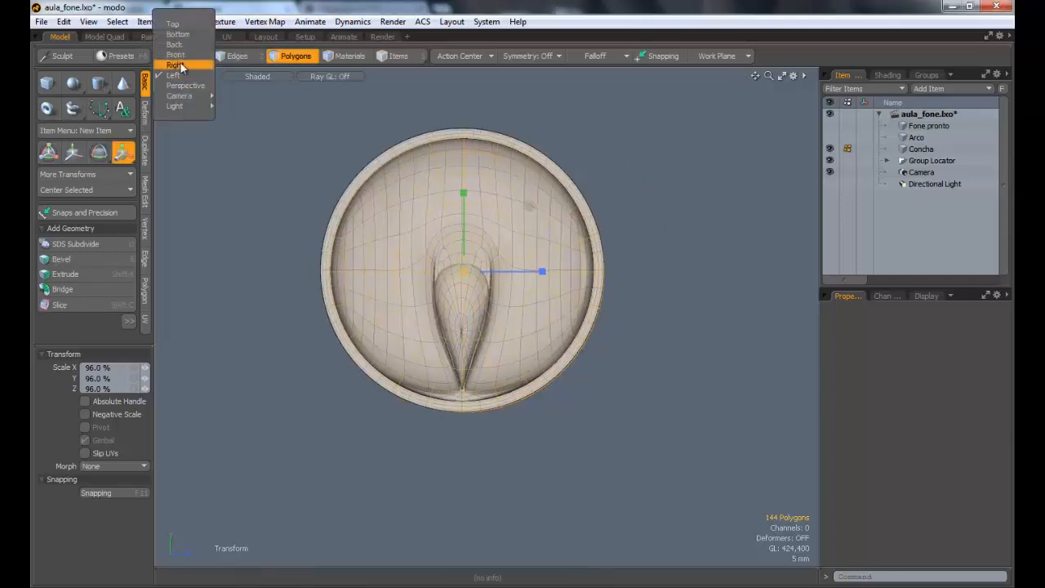
click(181, 67)
alt+shift+drag(516, 229, 424, 204)
ctrl+alt+drag(424, 205, 409, 255)
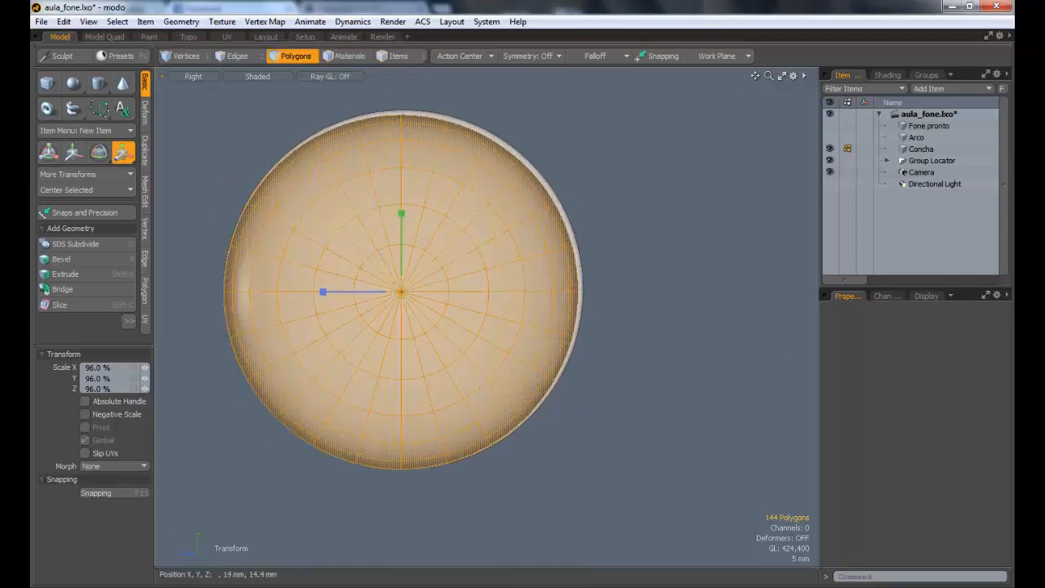
drag(335, 226, 331, 227)
key(w)
drag(338, 223, 338, 223)
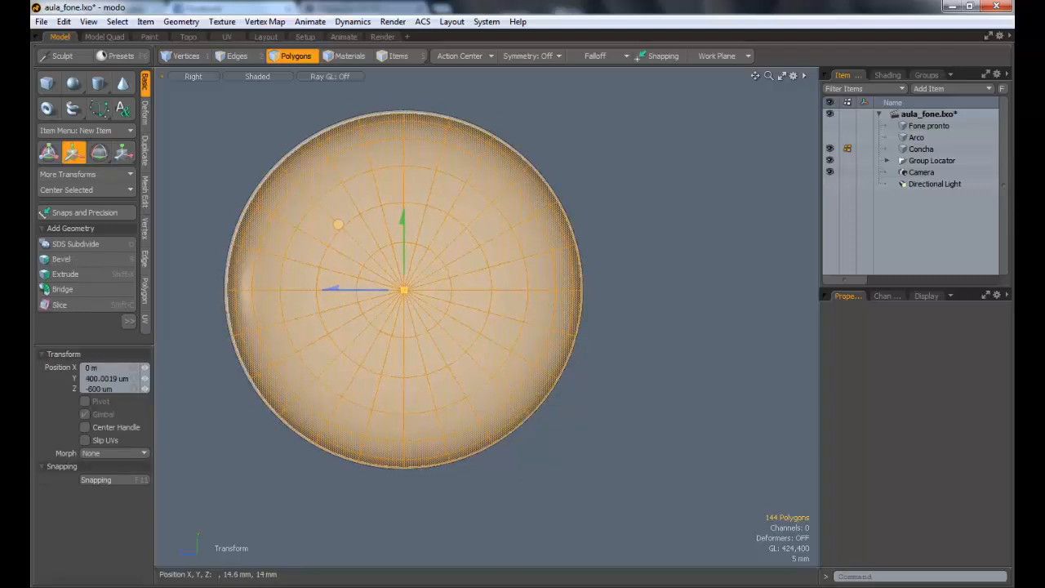
drag(337, 223, 337, 224)
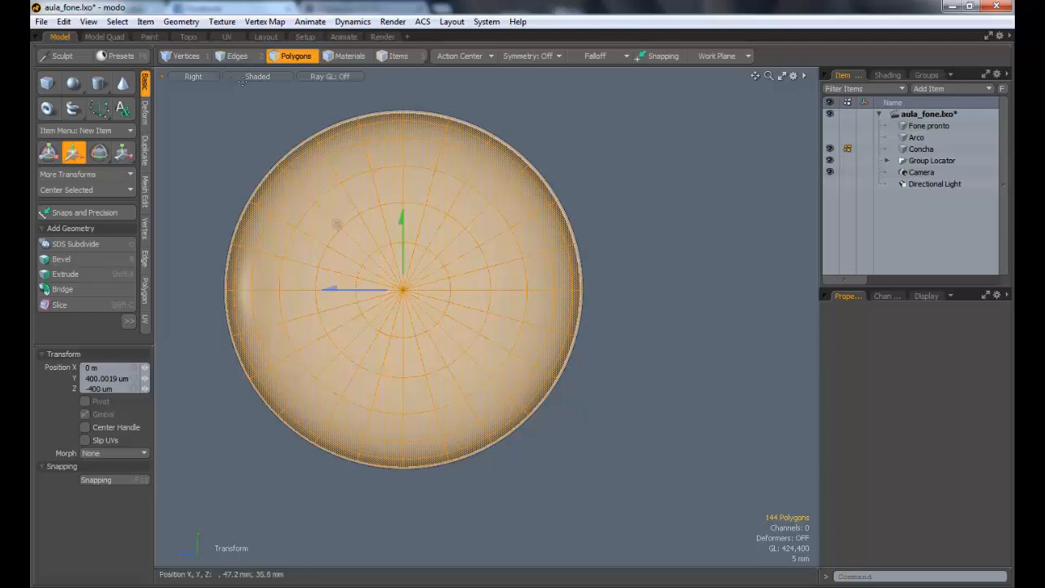
Step: Enlarge the dome to 101% along Y and Z to match the cup's rim, and return to the Perspective view
key(r)
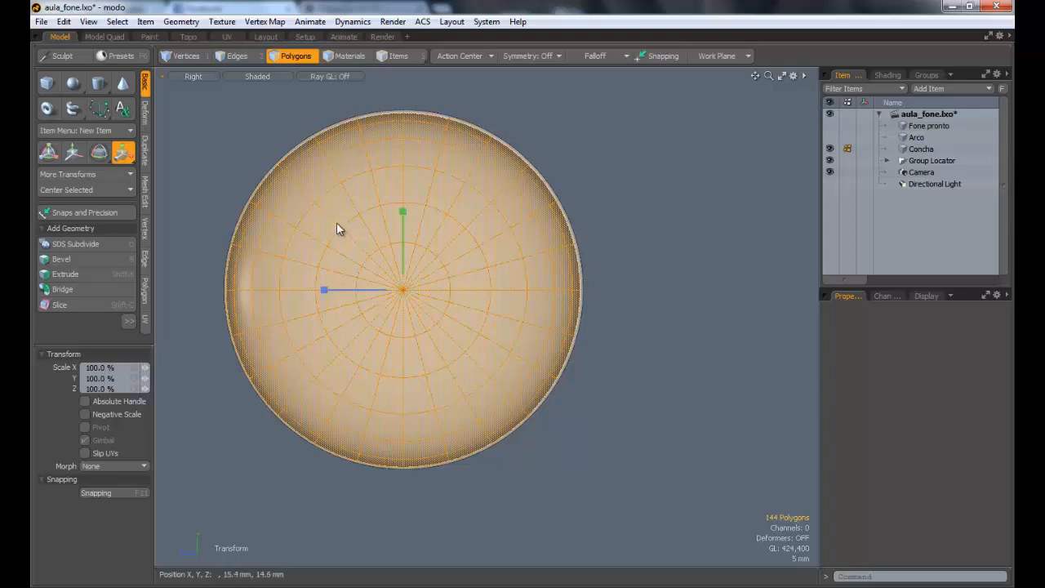
drag(337, 225, 342, 225)
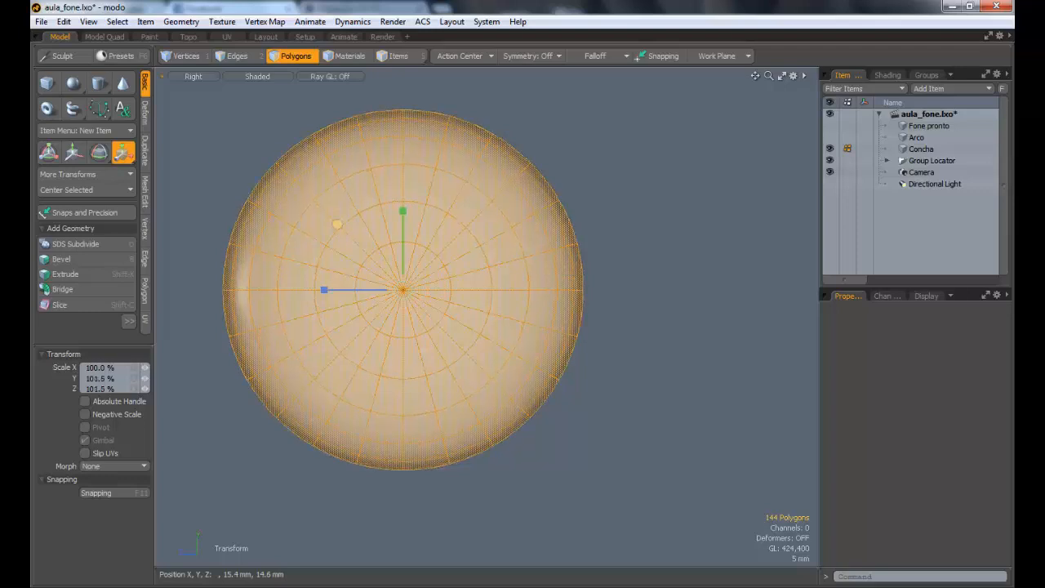
click(197, 75)
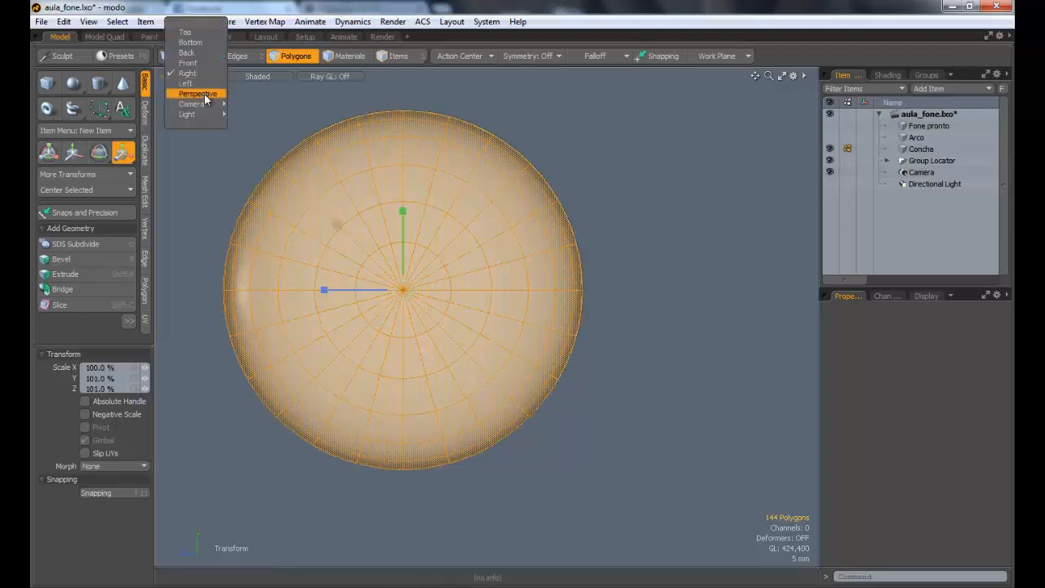
click(205, 95)
alt+drag(294, 204, 390, 222)
key(q)
click(527, 209)
Step: Select the dome and widen it to 101.5% along Y and Z, checking the fit around the cup's rim
double_click(447, 236)
alt+drag(511, 269, 454, 355)
key(y)
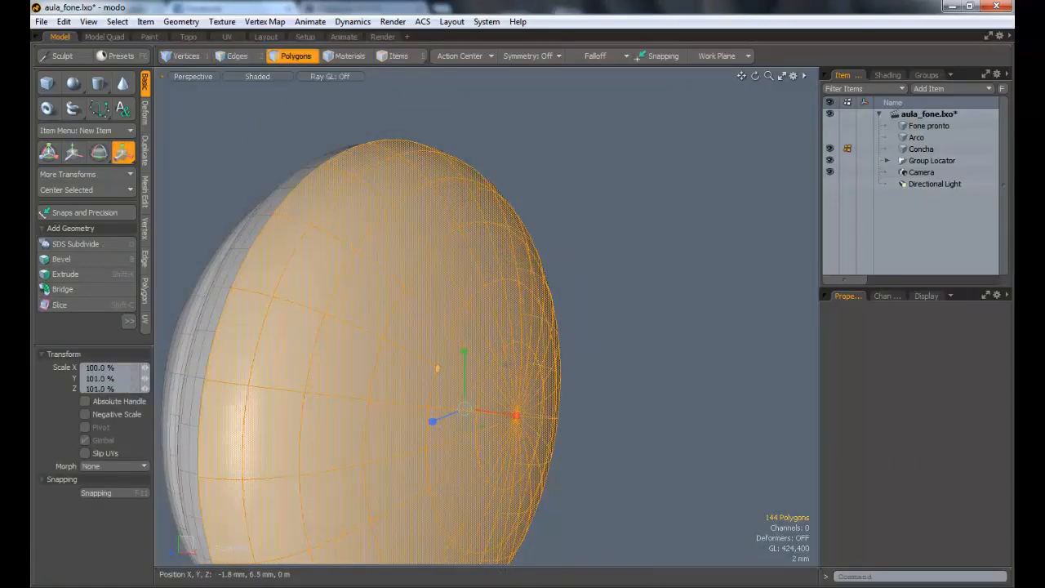
alt+drag(397, 293, 534, 273)
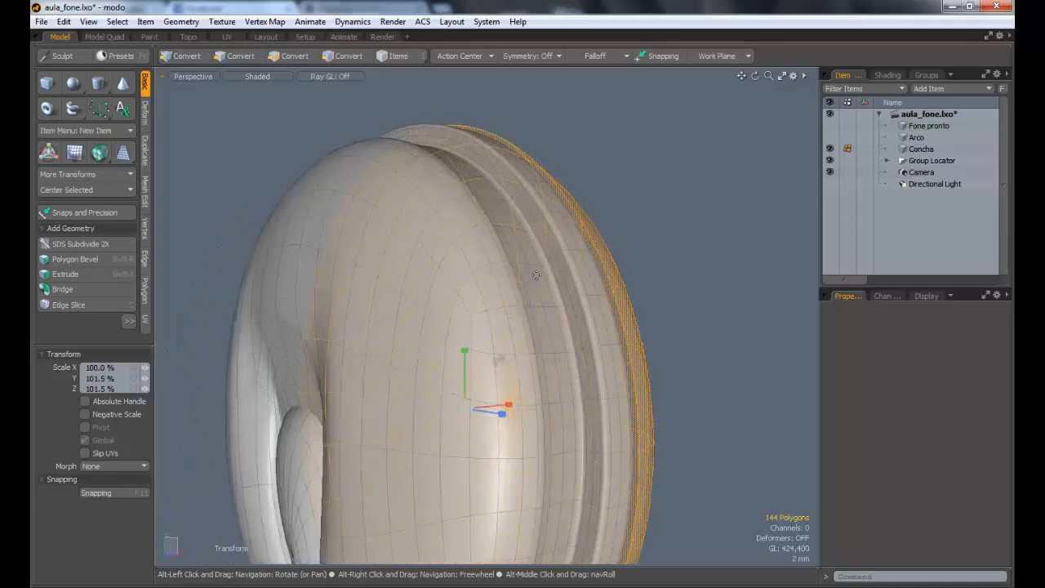
Step: Undo the dome's last widening and scale the dome to 100.5% along Y and Z instead
key(Escape)
key(Escape)
alt+drag(602, 264, 431, 311)
key(ctrl+z)
key(ctrl+z)
key(Escape)
ctrl+alt+drag(431, 311, 417, 342)
key(r)
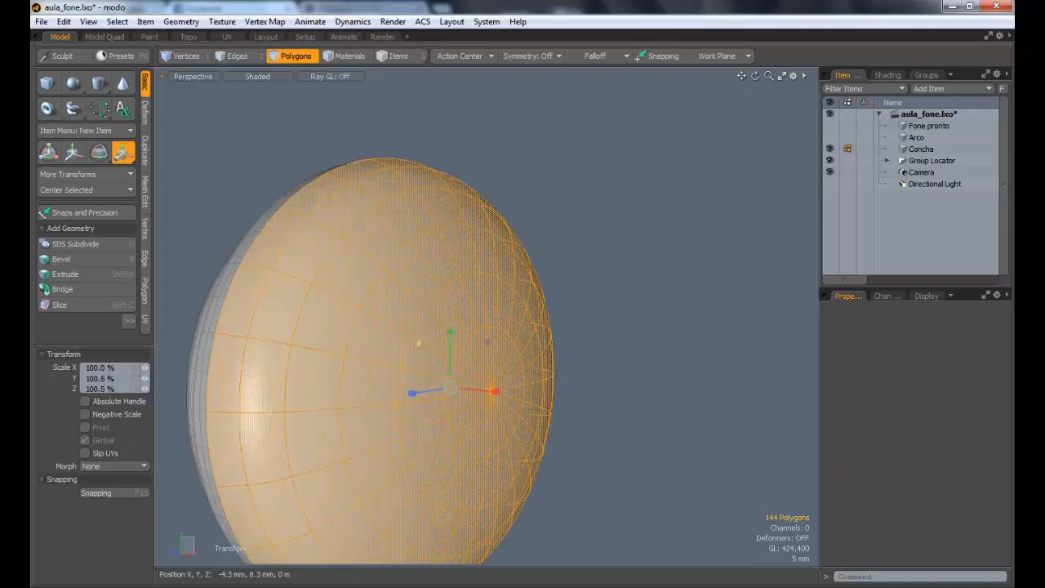
alt+drag(325, 296, 514, 259)
key(Escape)
key(Escape)
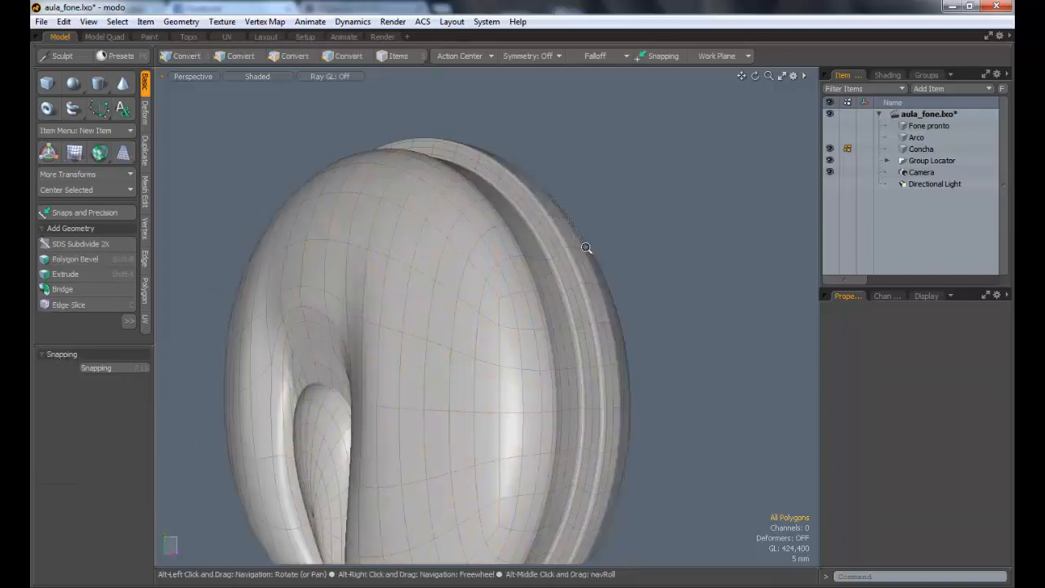
Step: Select the whole dome and move it outward along X, clear of the cup's rim
ctrl+alt+drag(586, 248, 399, 289)
double_click(375, 287)
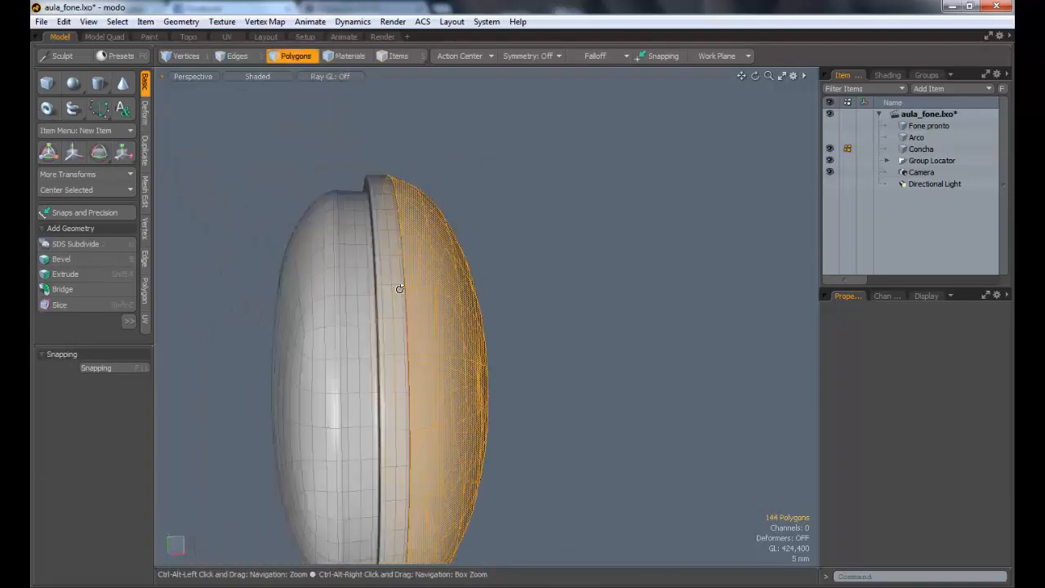
key(w)
drag(487, 385, 640, 384)
key(Escape)
key(Escape)
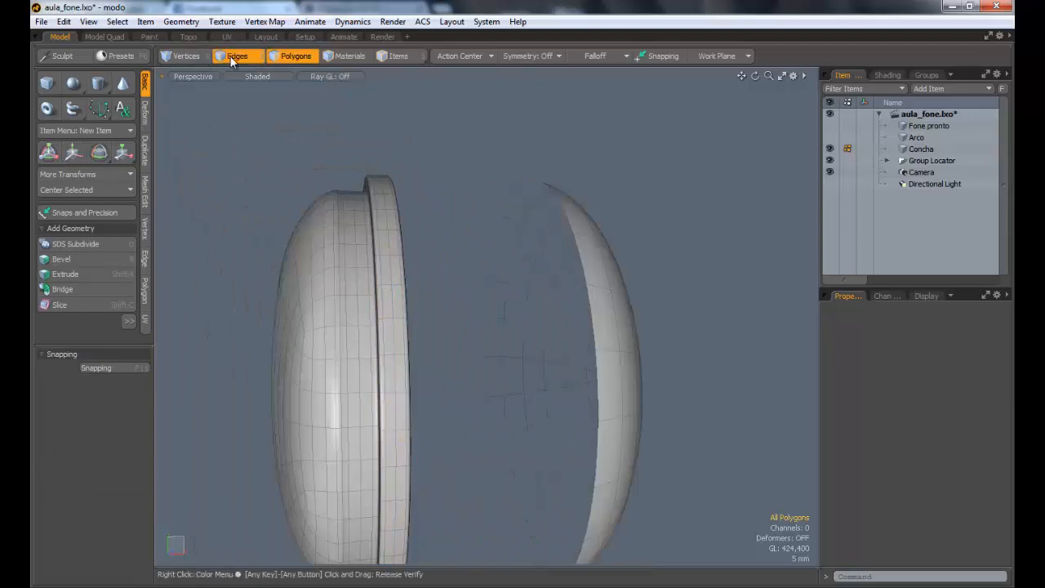
Step: Select the dome's open border edge loop and fill it with a polygon
double_click(569, 222)
alt+drag(569, 221, 625, 292)
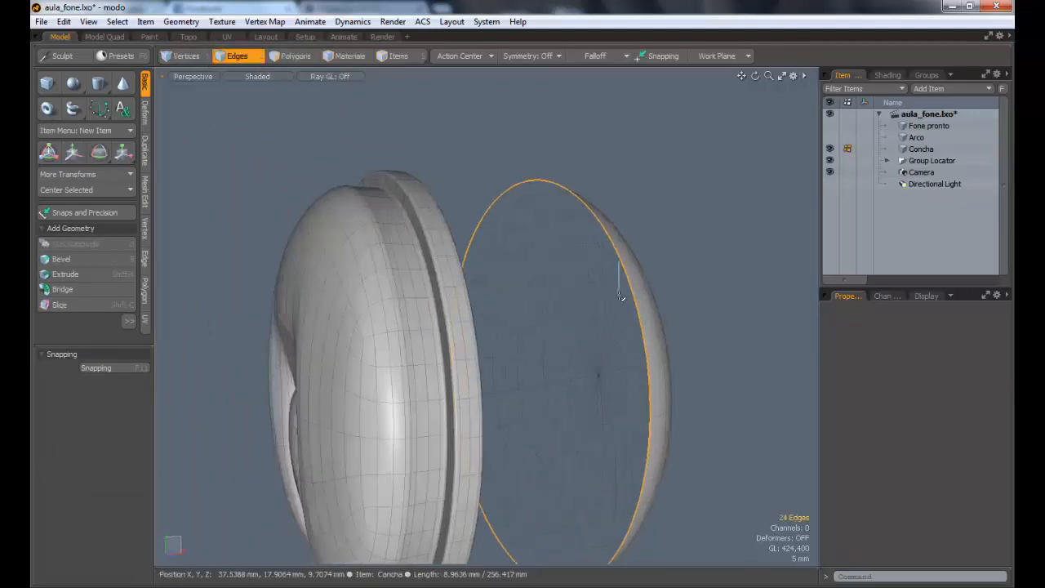
key(p)
alt+drag(583, 303, 548, 308)
key(Escape)
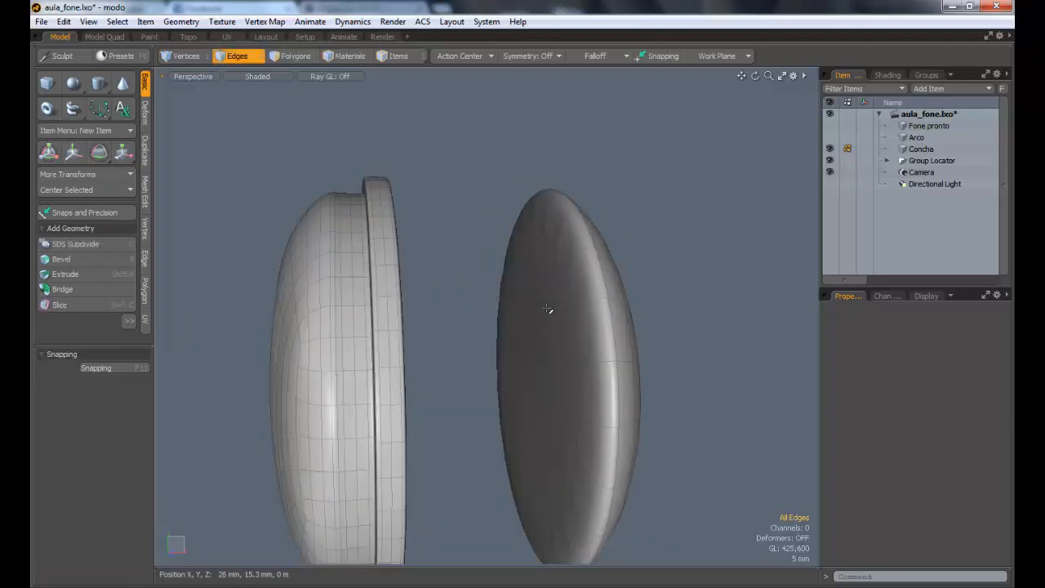
Step: Select the dome's new cap polygon and bevel it with a shift of -1.3 mm
click(298, 56)
click(507, 282)
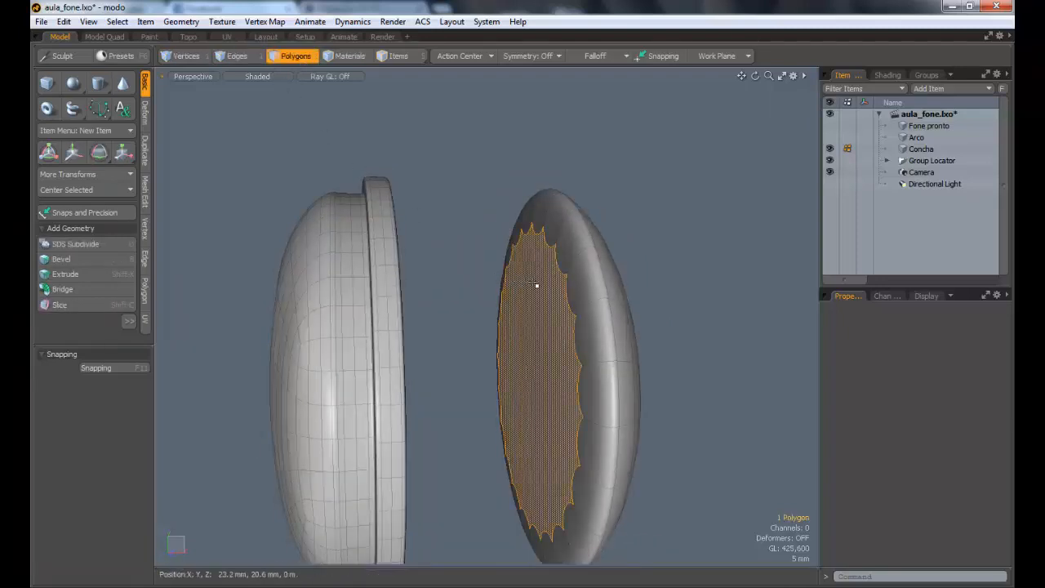
key(b)
drag(550, 291, 579, 319)
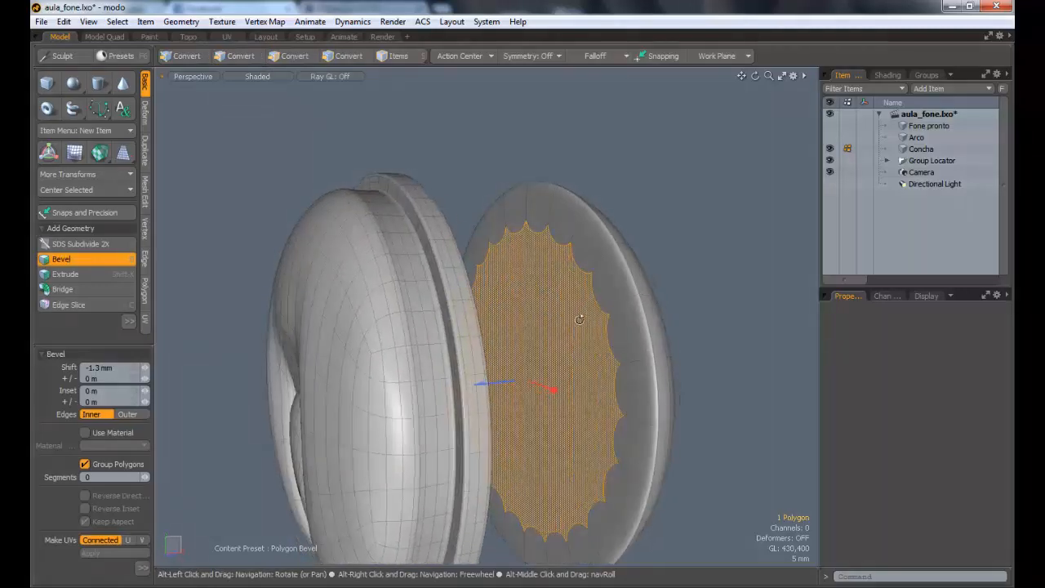
Step: Try a second bevel on the cap with a -340 um inset and try deleting the cap polygon, undoing both
shift+drag(553, 391, 561, 390)
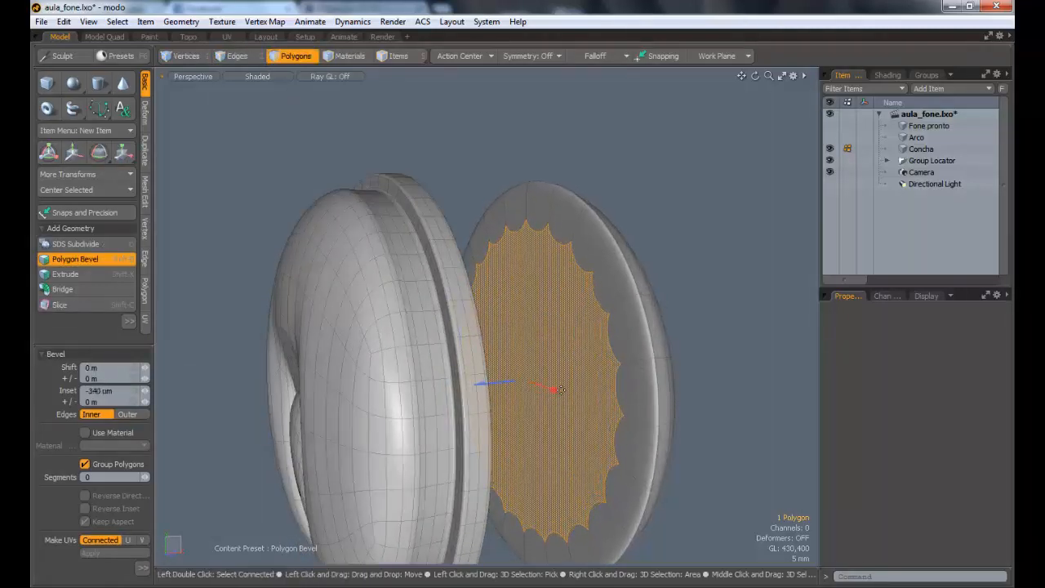
key(Delete)
key(ctrl+z)
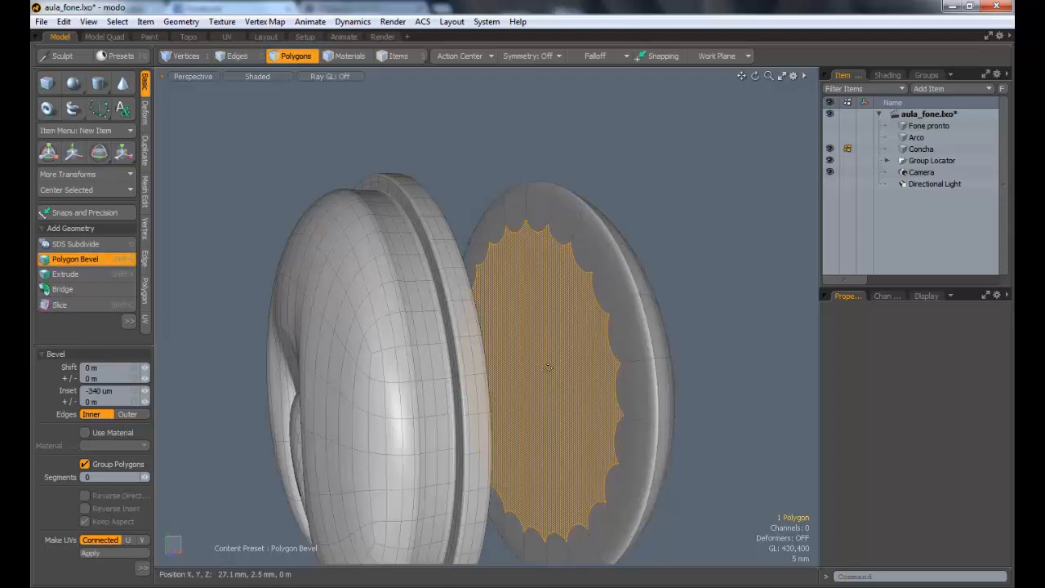
key(space)
key(Delete)
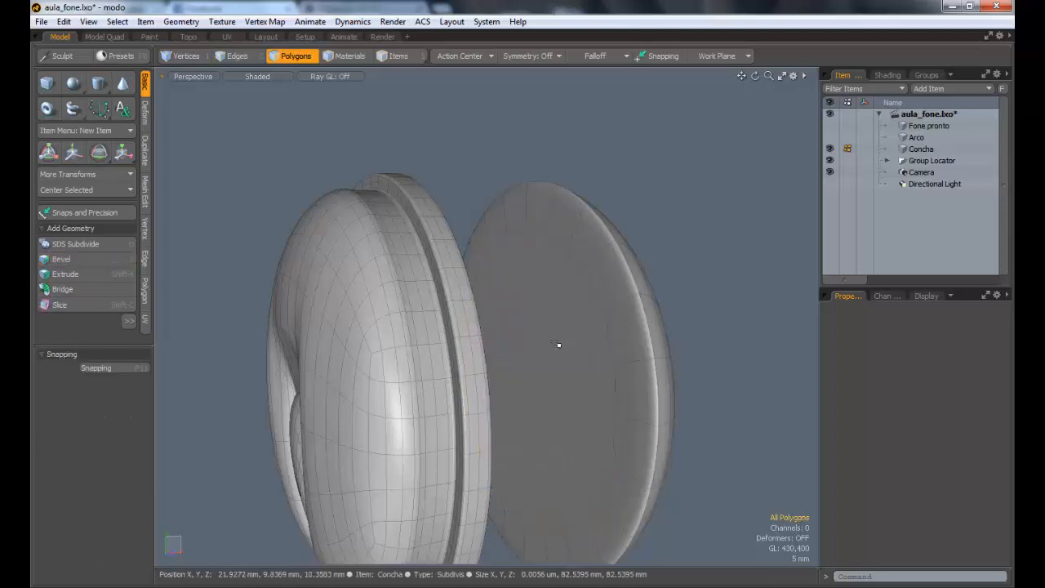
click(563, 342)
key(Delete)
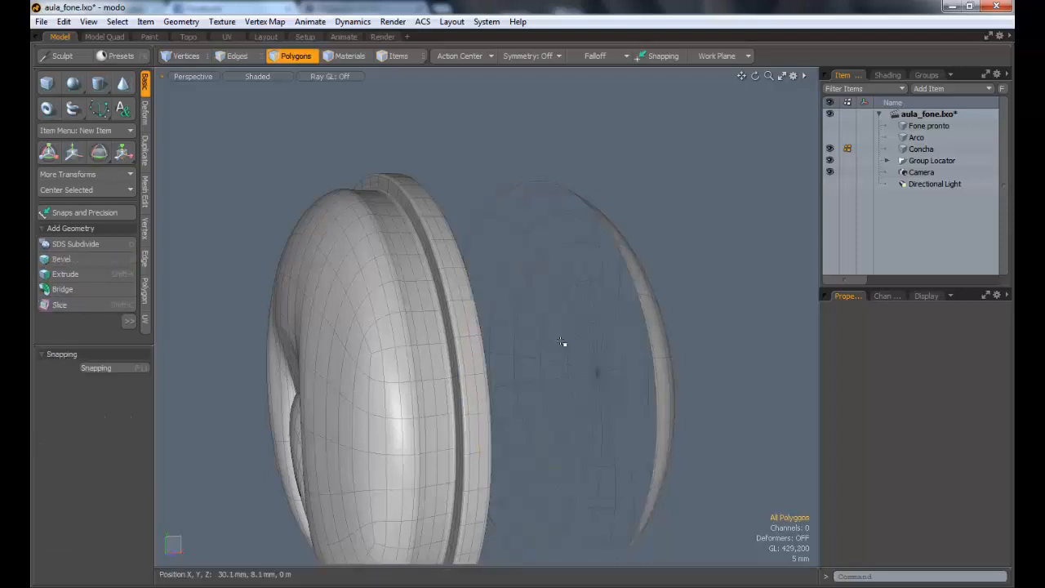
key(ctrl+z)
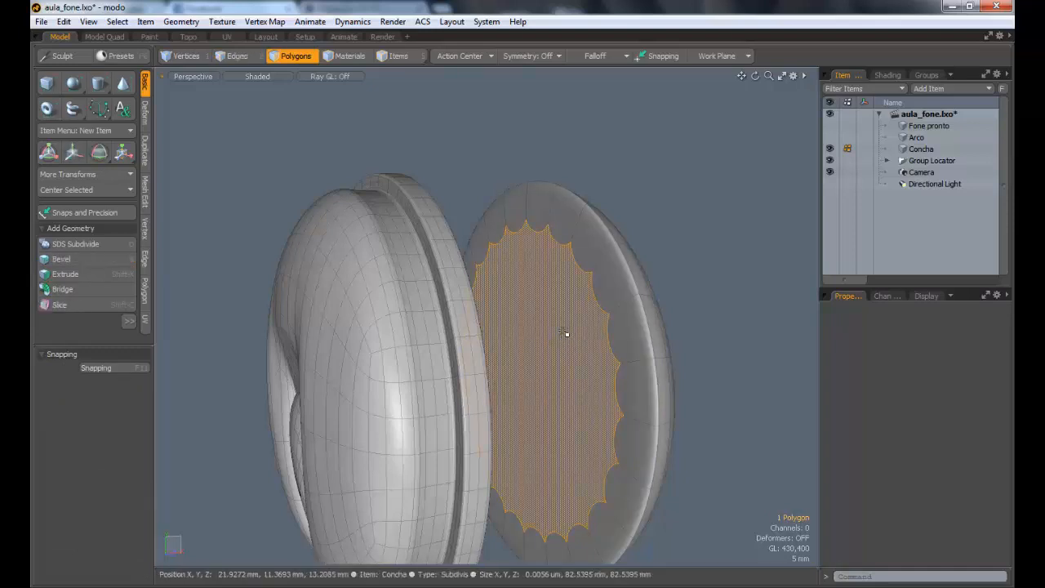
Step: Bevel the cap polygon with a 13.86 mm inset and delete the inner polygon to open a hole
key(b)
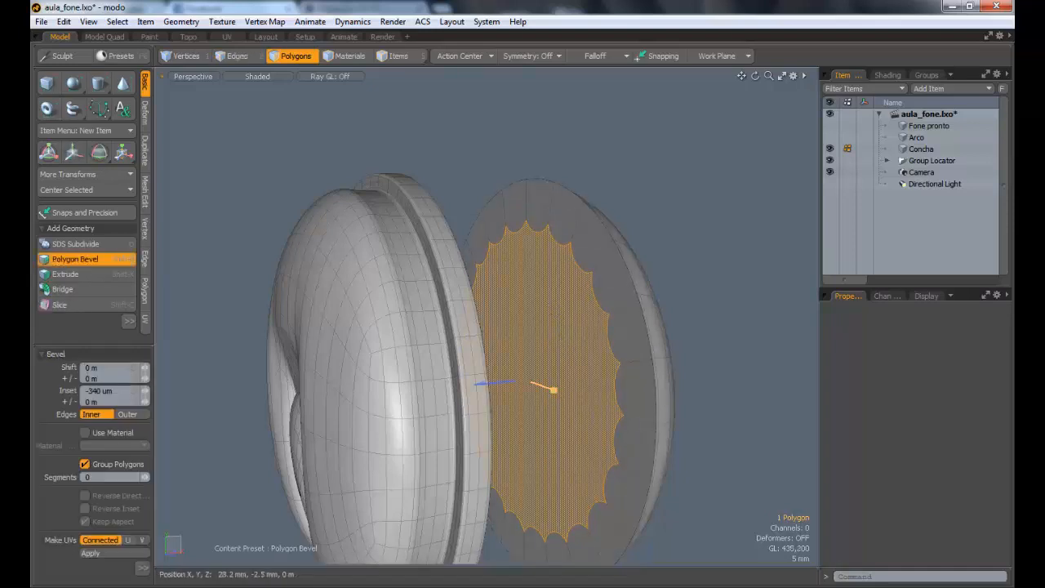
drag(554, 389, 584, 395)
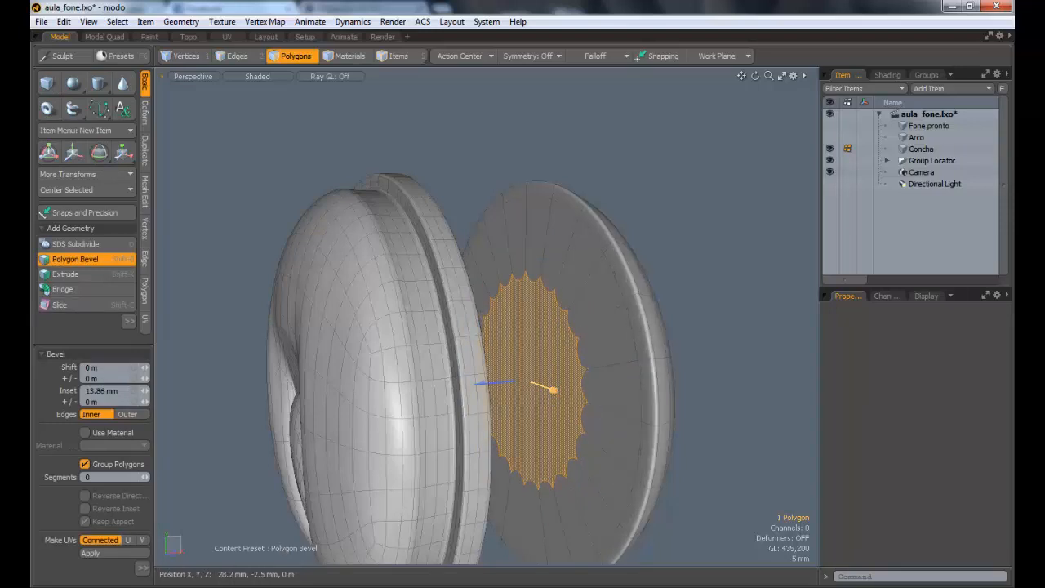
key(Delete)
key(space)
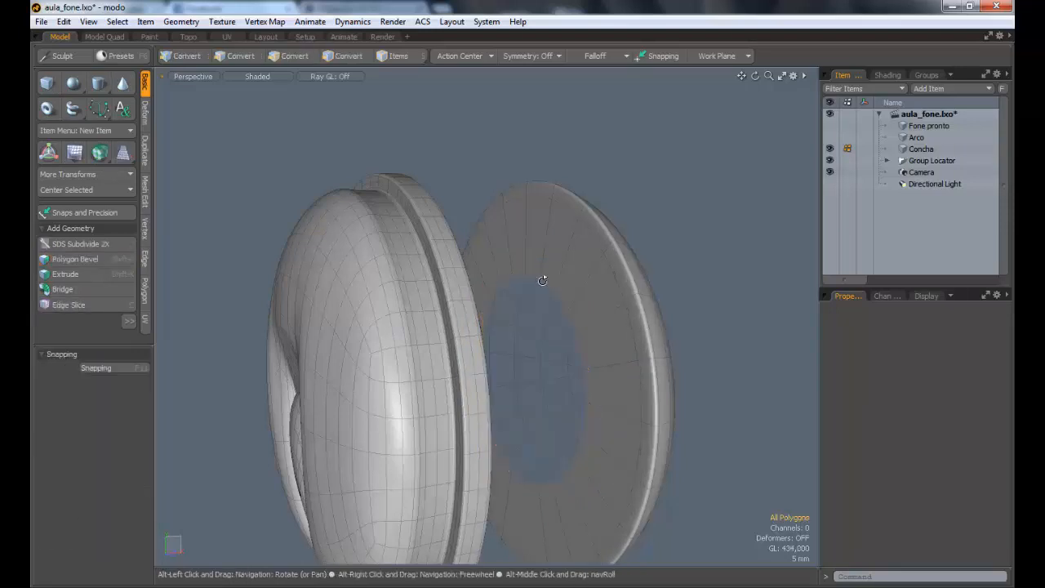
Step: Select the dome's flat inner ring together with its narrow bordering ring and move them -2.3 mm along X
mouse_move(544, 278)
alt+mouse_down()
mouse_move(407, 265)
mouse_move(562, 270)
mouse_move(510, 240)
mouse_move(609, 310)
mouse_move(490, 317)
mouse_move(520, 322)
mouse_move(529, 303)
mouse_move(541, 312)
mouse_move(565, 304)
mouse_move(539, 267)
alt+mouse_up()
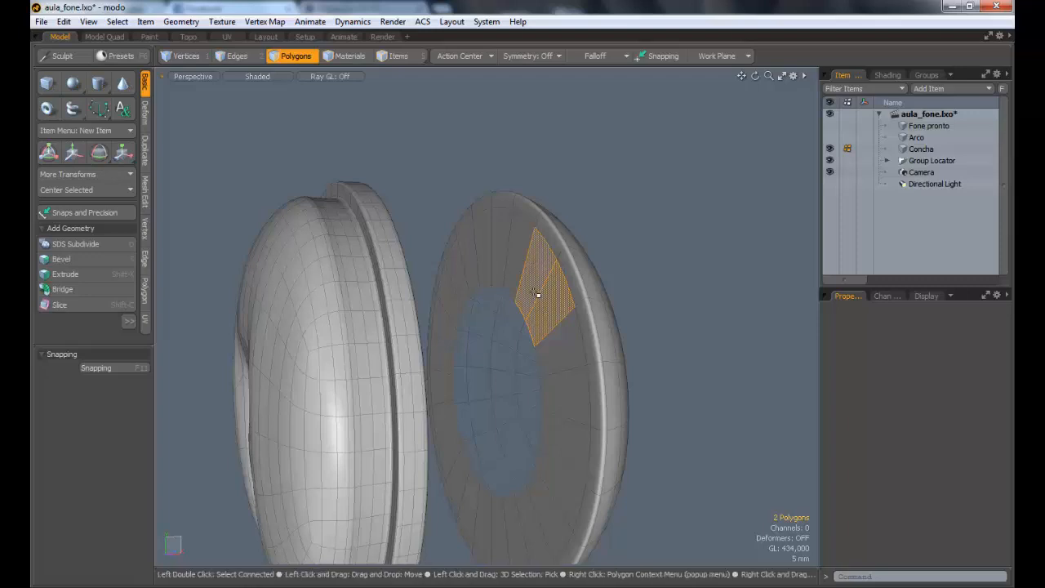
double_click(537, 294)
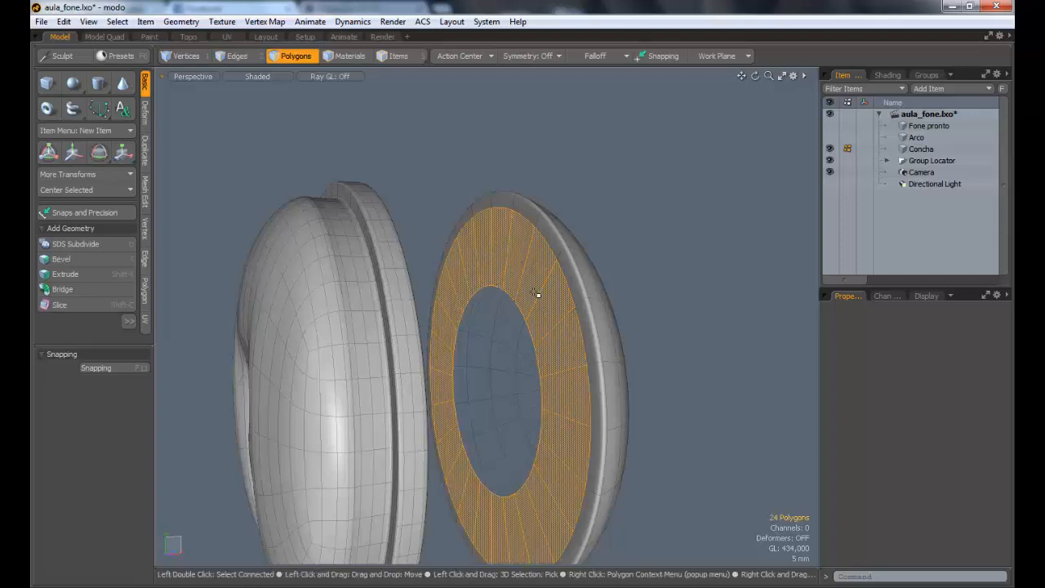
shift+double_click(553, 237)
alt+drag(518, 262, 500, 245)
key(w)
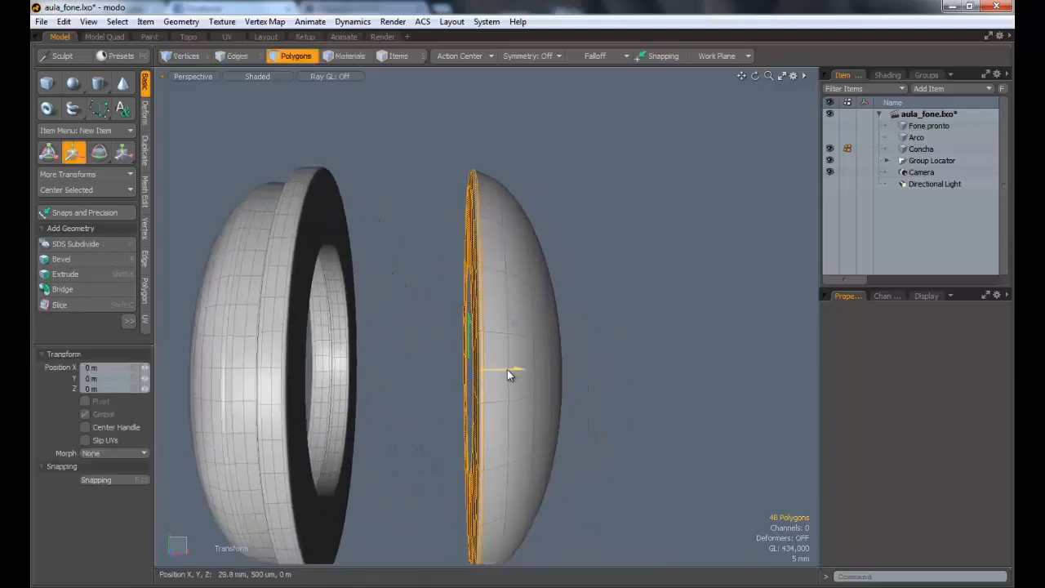
mouse_move(507, 369)
mouse_down()
mouse_move(480, 370)
mouse_move(509, 370)
mouse_move(497, 370)
mouse_up()
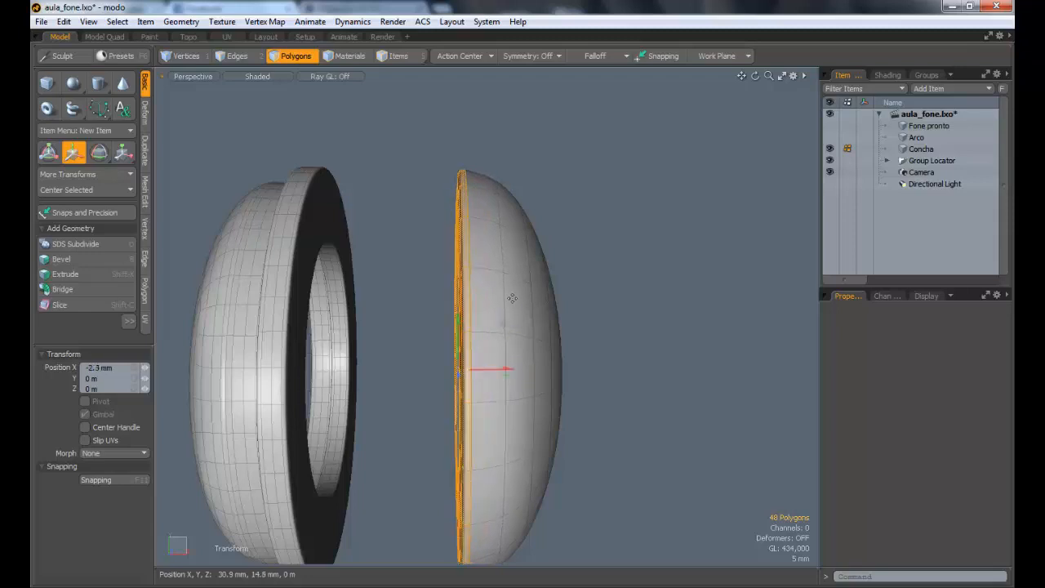
key(space)
Step: Enlarge the edge loop around the dome's side, next to the rim, finishing with a 101.5% scale along Y and Z
click(379, 105)
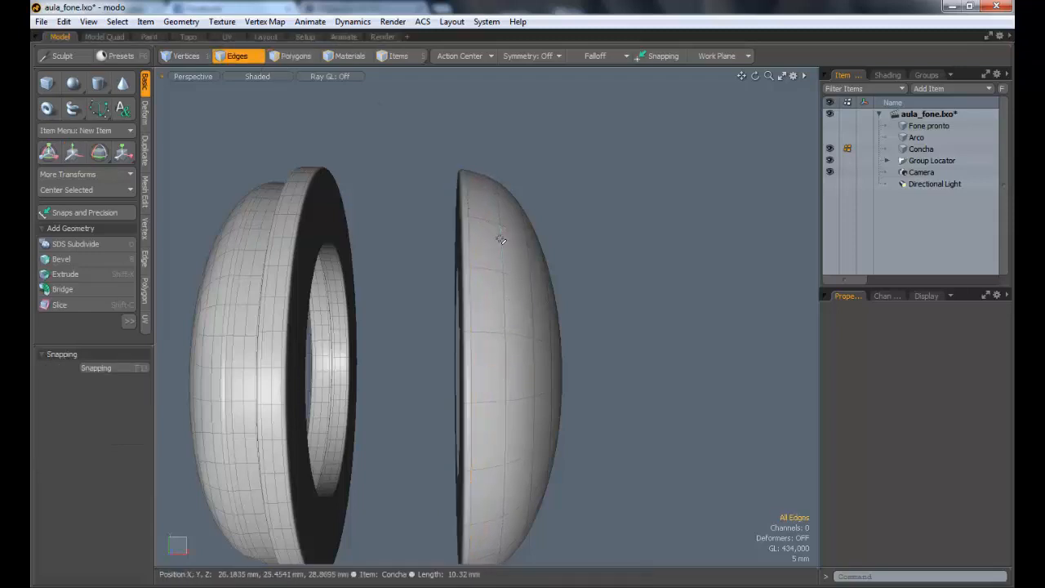
key(r)
alt+drag(600, 346, 551, 365)
key(space)
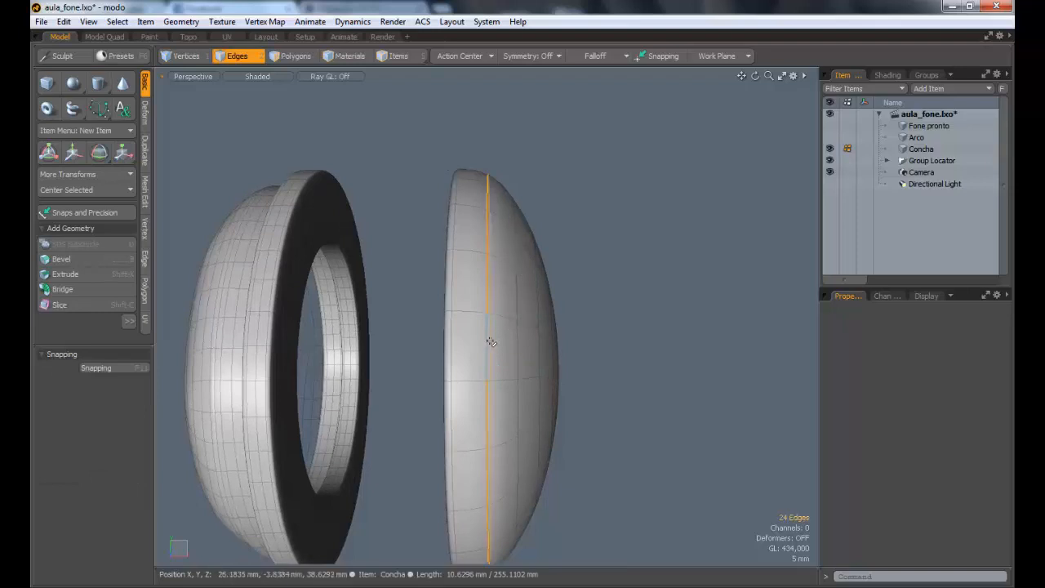
key(r)
alt+drag(508, 364, 488, 374)
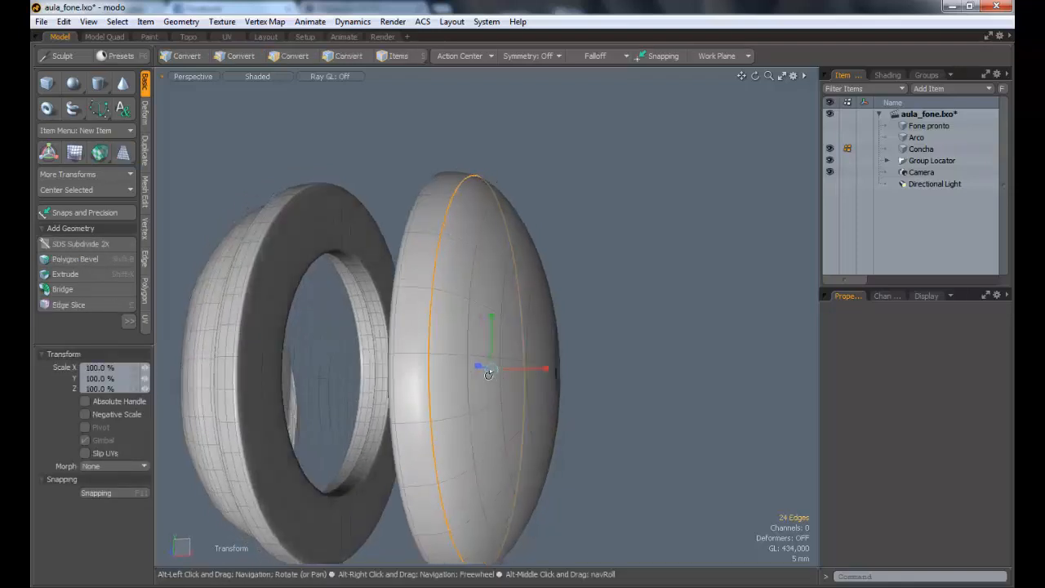
drag(483, 321, 527, 374)
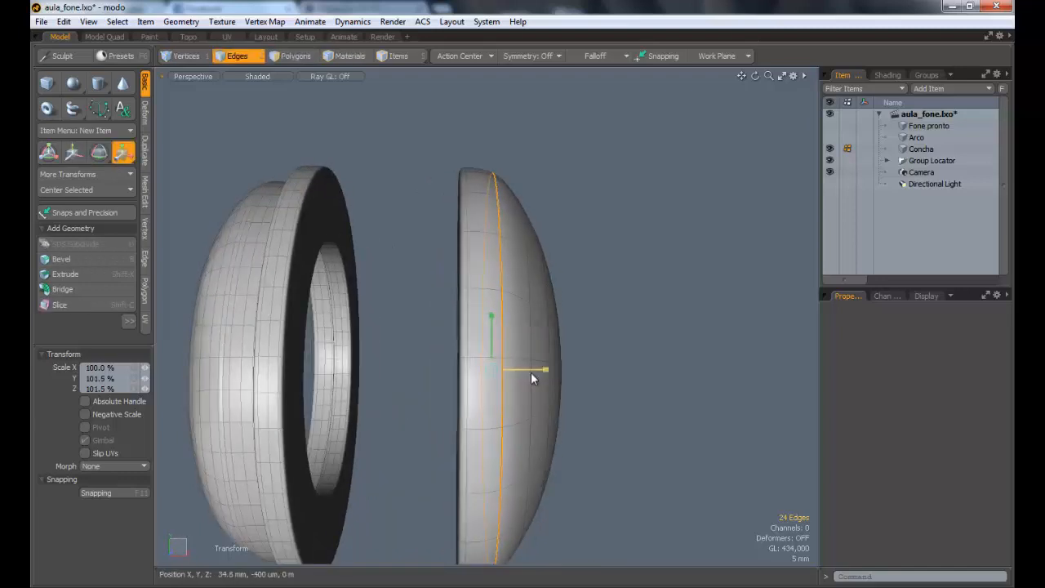
key(Escape)
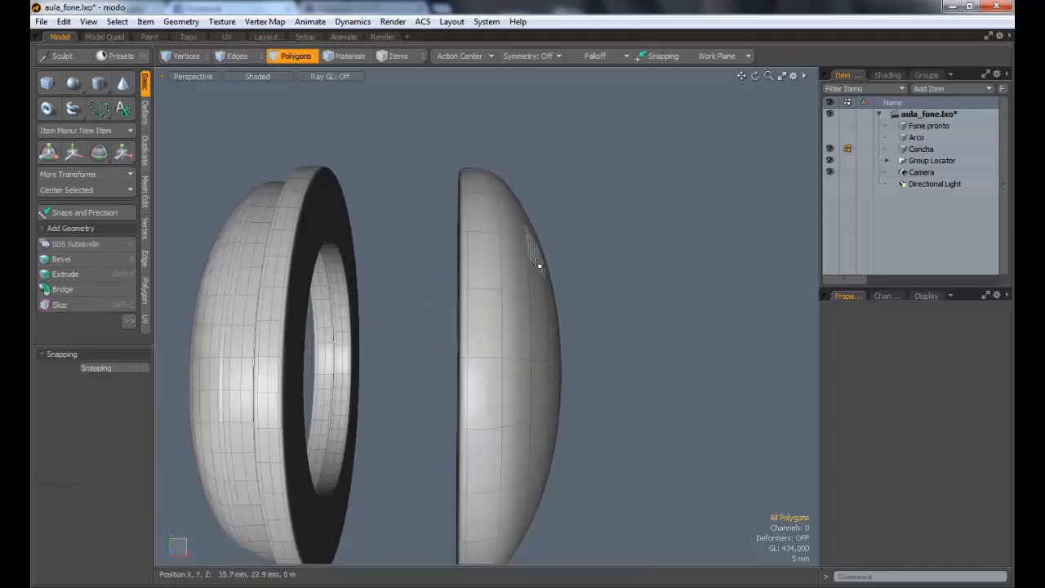
double_click(538, 265)
key(r)
drag(558, 372, 326, 368)
key(Escape)
Step: Select the whole dome and move it -26.8 mm along X, back against the cup's rim
scroll(425, 369, down, 3)
alt+drag(425, 369, 625, 373)
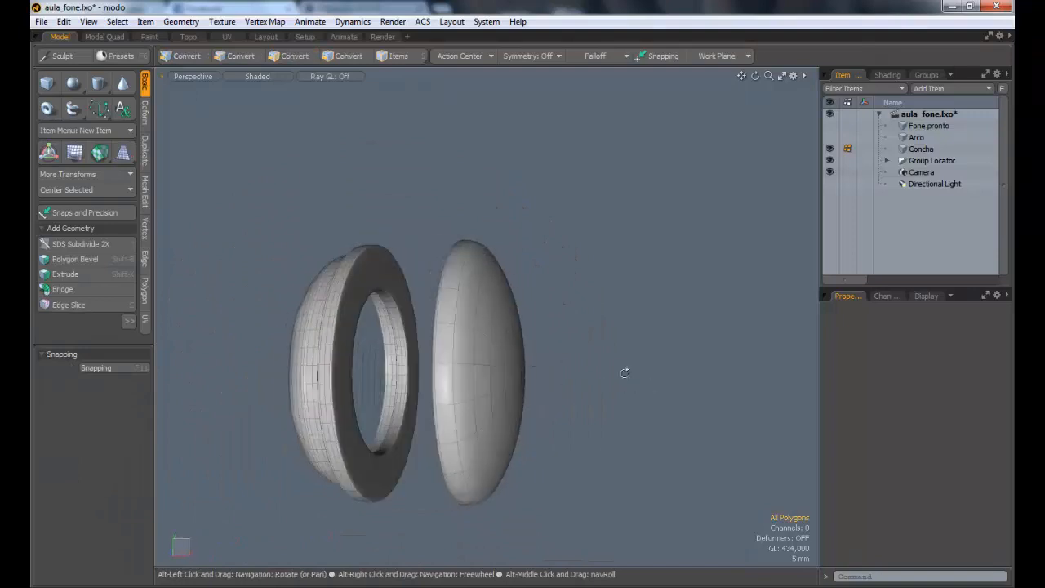
key(3)
double_click(486, 351)
key(w)
alt+drag(501, 378, 458, 372)
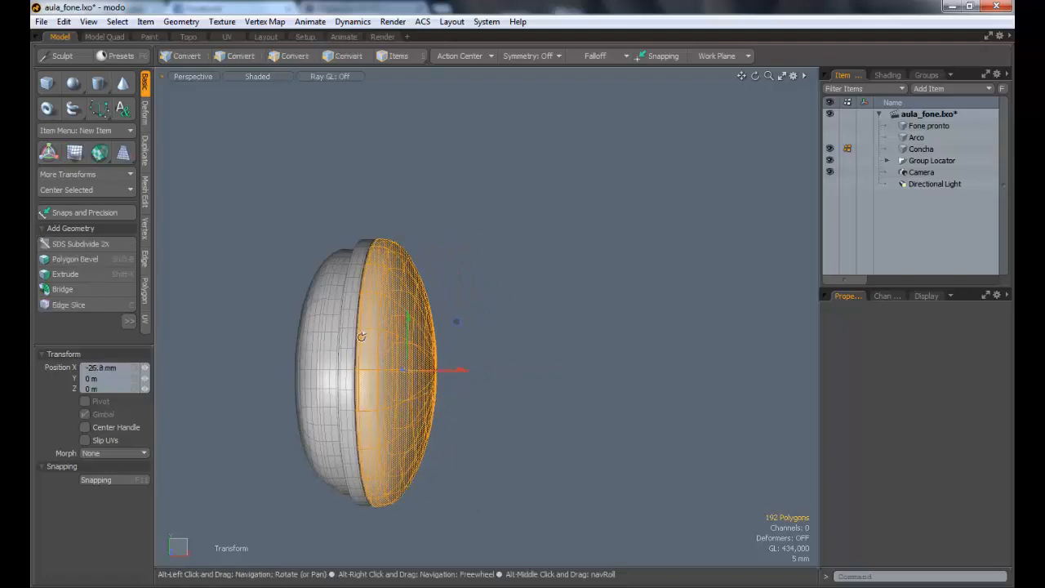
alt+drag(455, 321, 445, 329)
ctrl+alt+drag(445, 329, 472, 349)
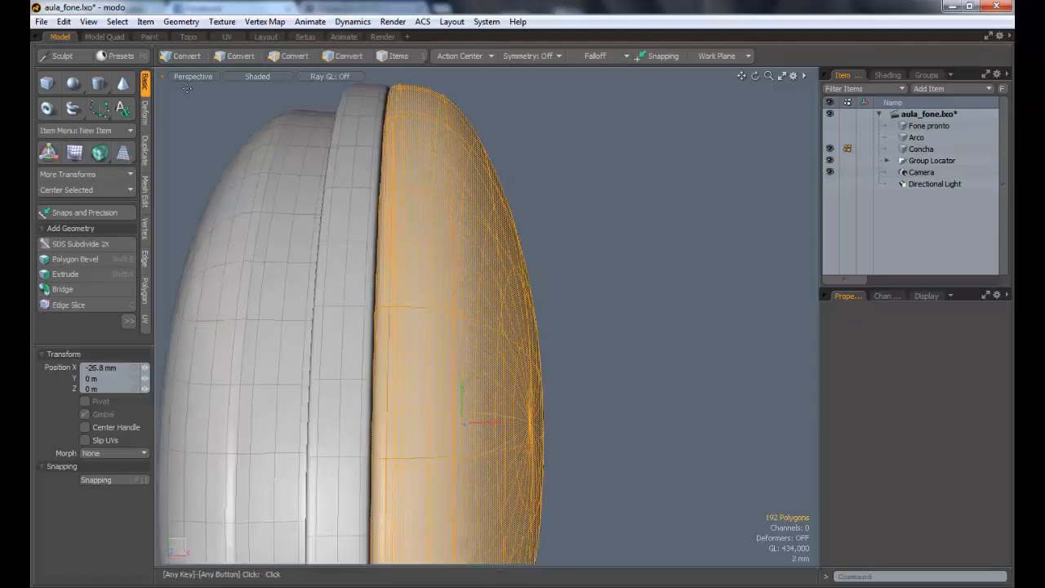
Step: Adjust the dome's position in the Front view, leaving only a thin seam between it and the cup's rim
click(188, 79)
key(Escape)
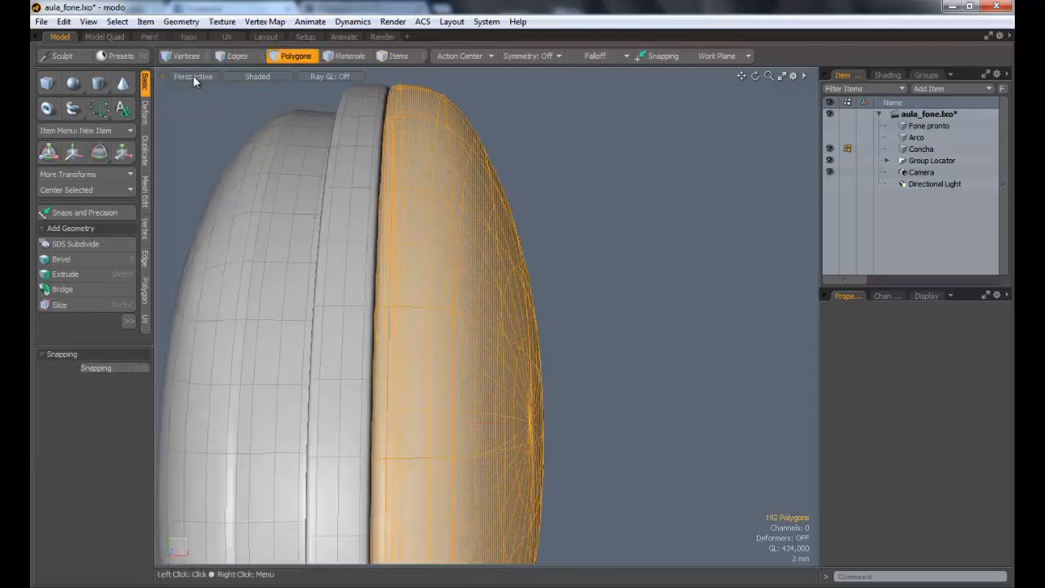
click(193, 76)
click(186, 46)
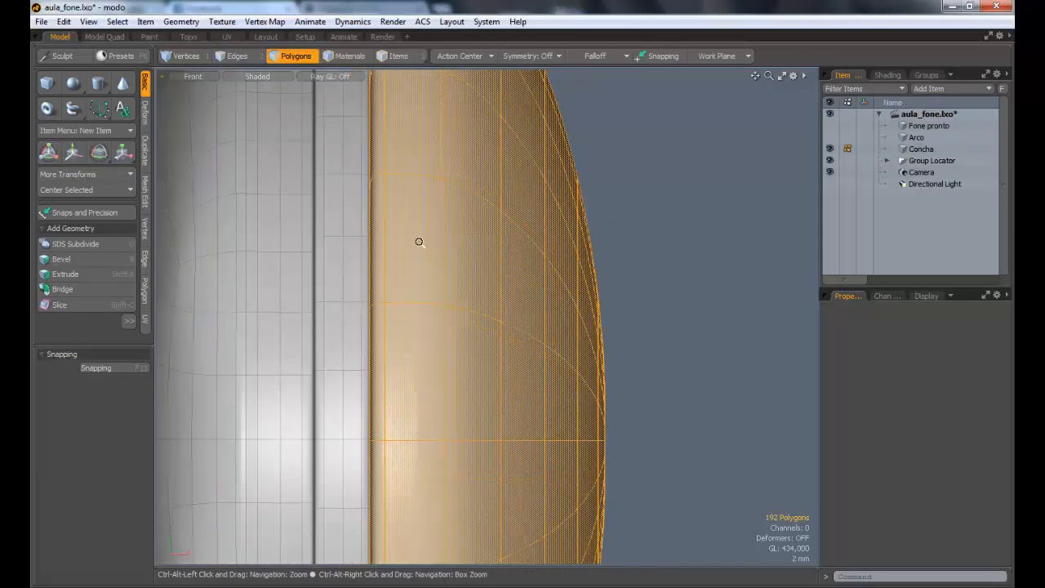
key(w)
drag(548, 381, 550, 378)
key(Escape)
key(Escape)
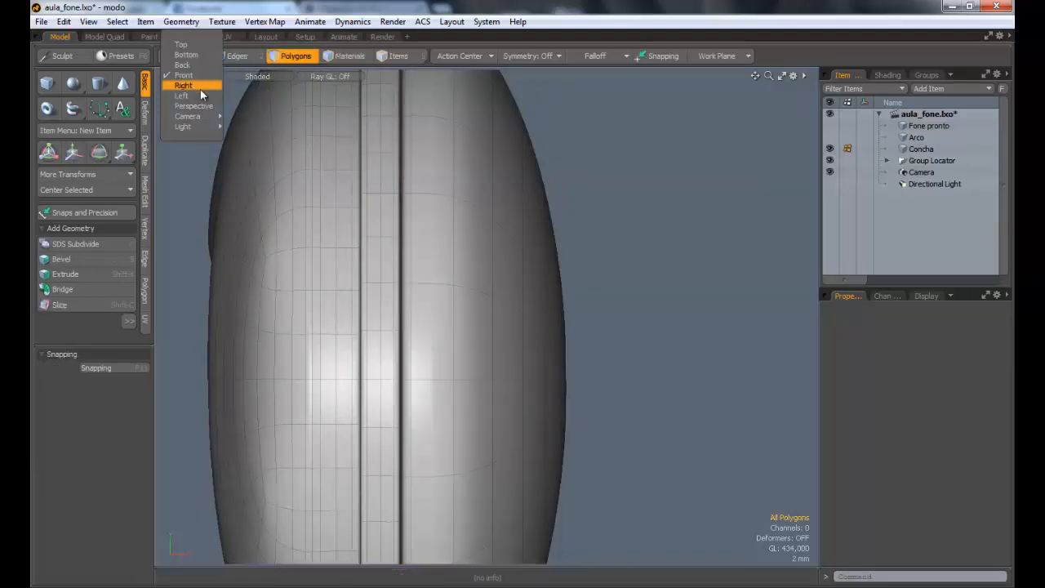
Step: Return to the Perspective view and flatten the four polygon rings around the dome's pole to 0% along X
alt+drag(204, 110, 506, 312)
alt+drag(507, 312, 390, 286)
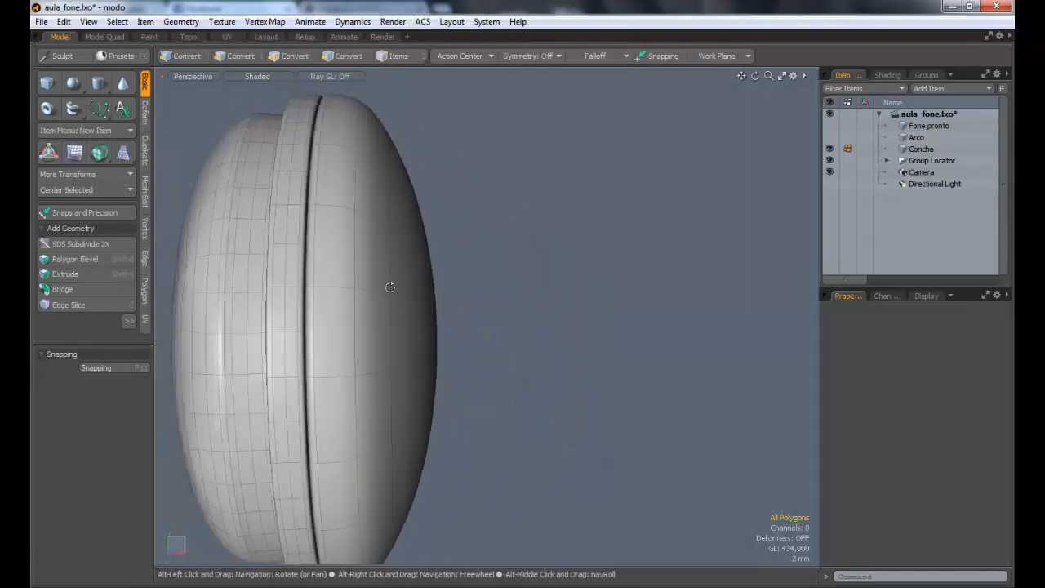
mouse_move(490, 338)
alt+mouse_down()
mouse_move(457, 330)
mouse_move(549, 326)
mouse_move(483, 351)
alt+mouse_up()
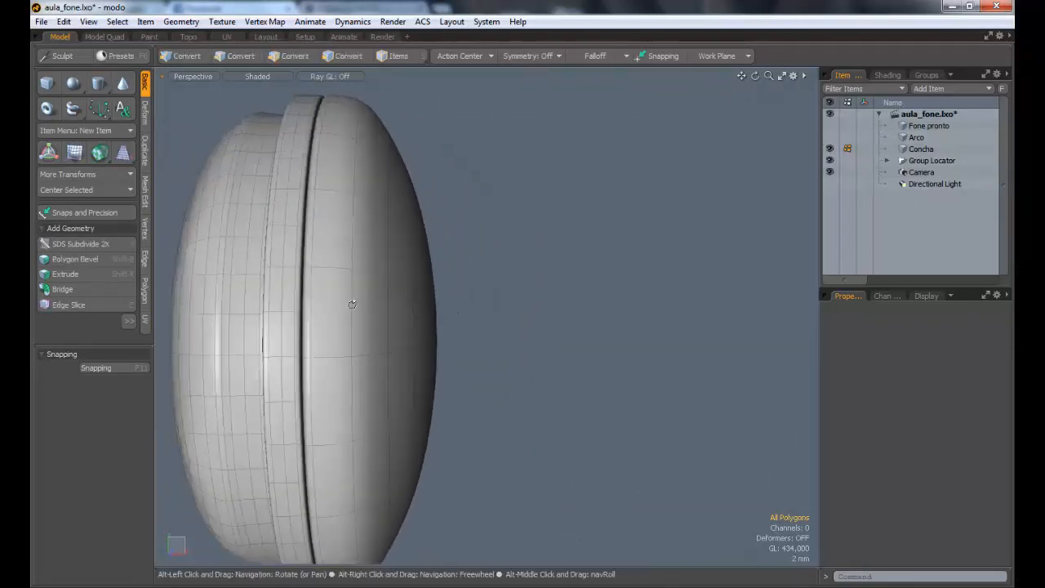
mouse_move(352, 303)
alt+mouse_down()
mouse_move(413, 327)
mouse_move(417, 303)
mouse_move(424, 338)
alt+mouse_up()
scroll(413, 326, down, 3)
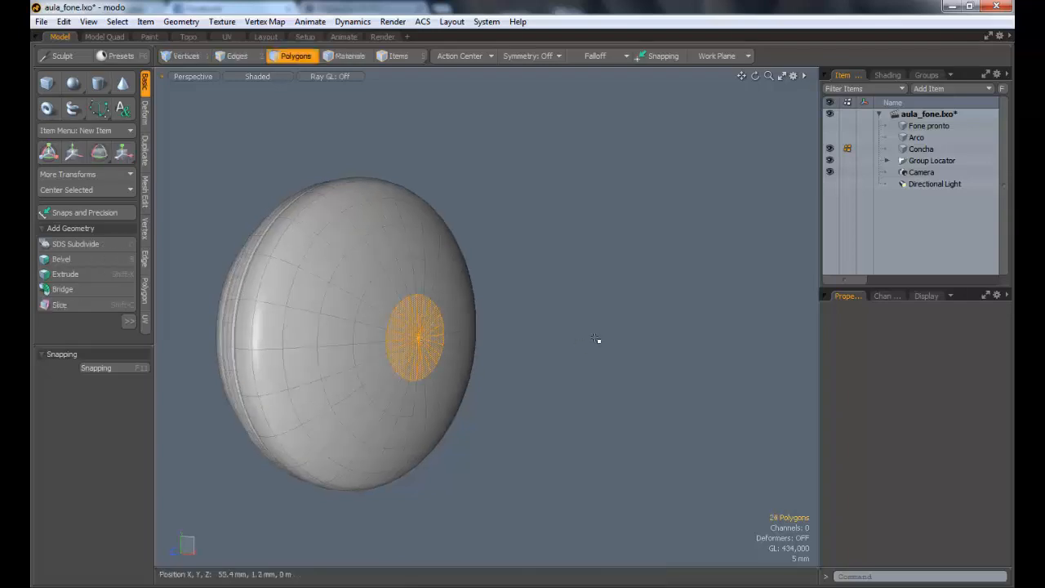
key(shift+Up)
key(shift+Up)
key(shift+Up)
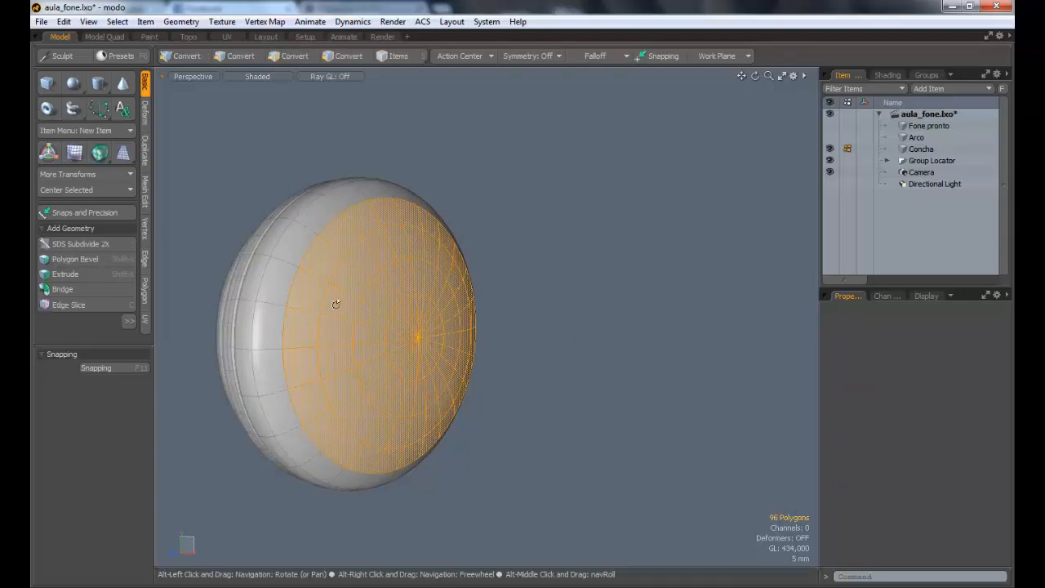
alt+drag(336, 304, 412, 287)
key(r)
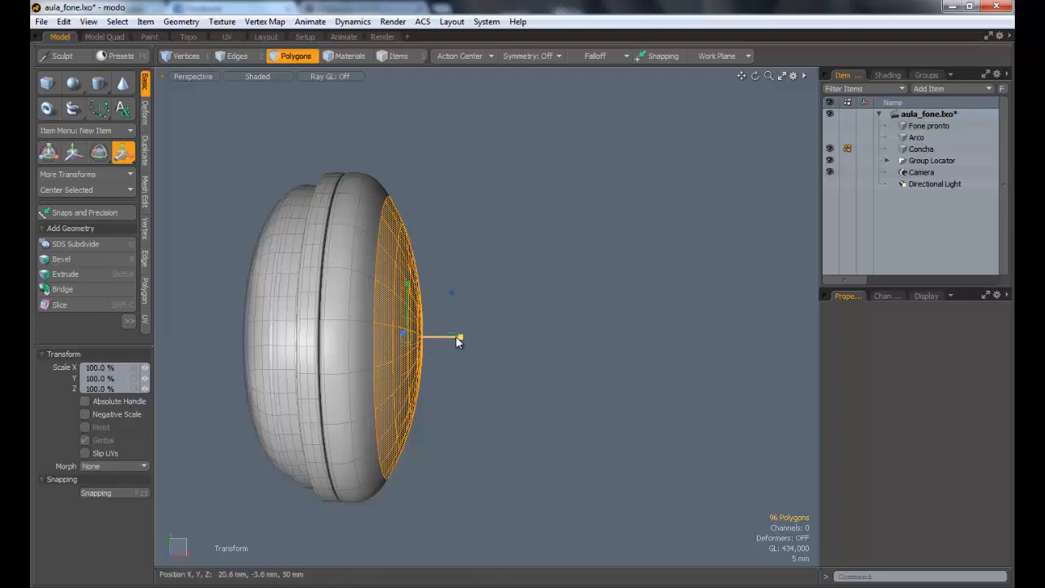
drag(458, 335, 406, 337)
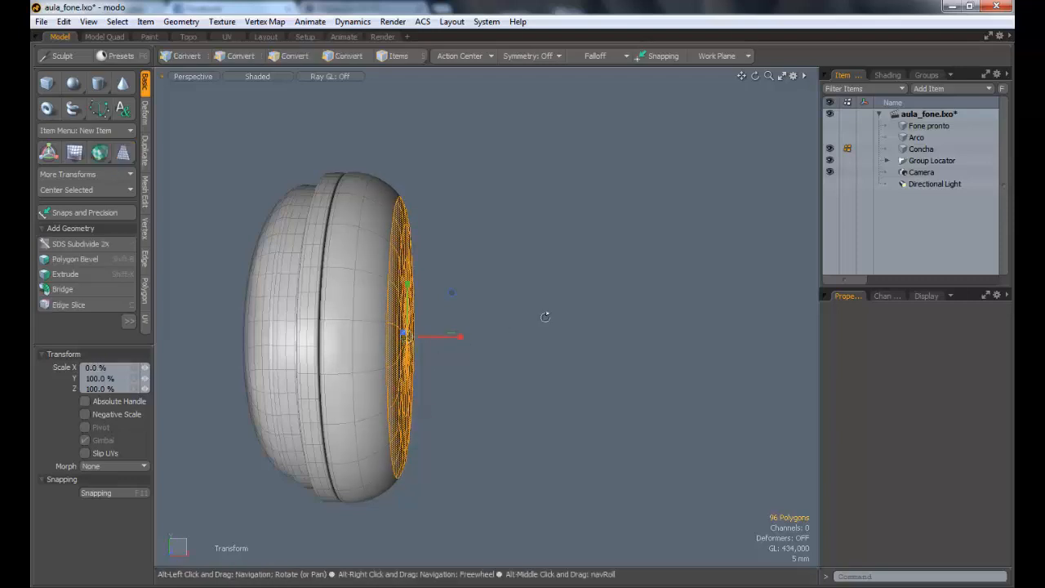
Step: Move the flattened outer face of the dome -2.8 mm along X and clear the selection
alt+drag(547, 310, 431, 337)
key(w)
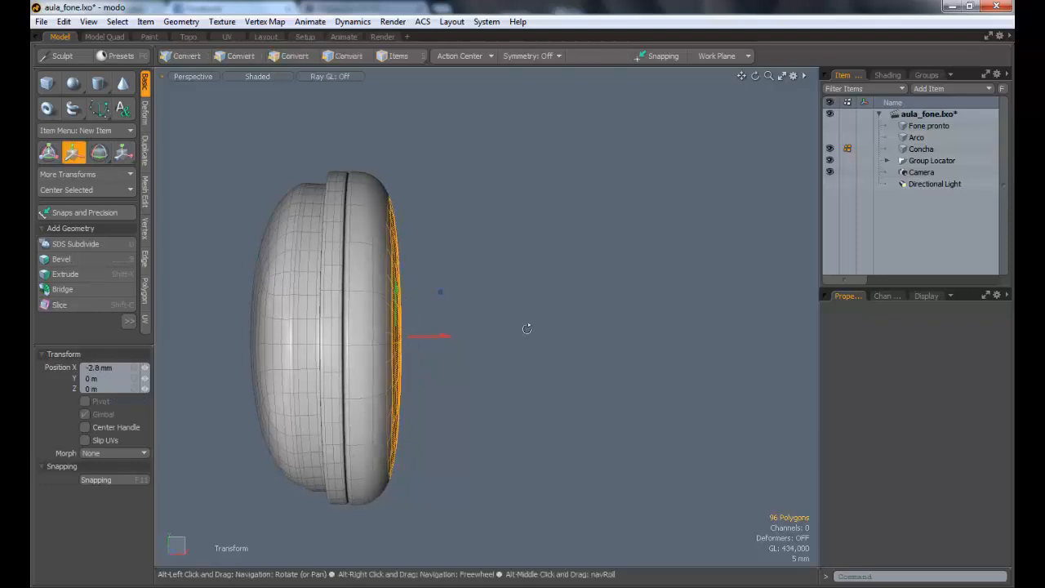
key(Escape)
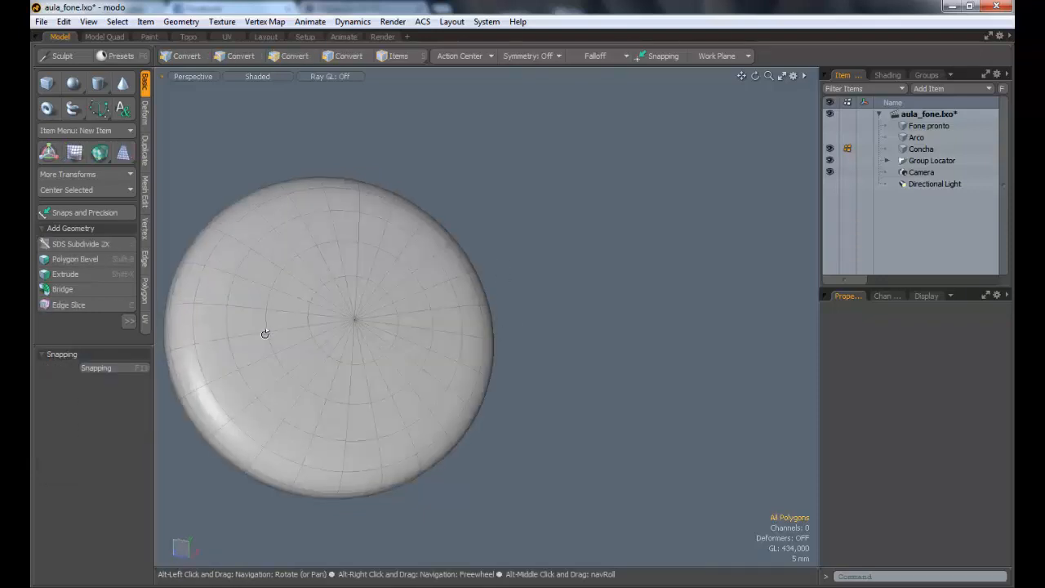